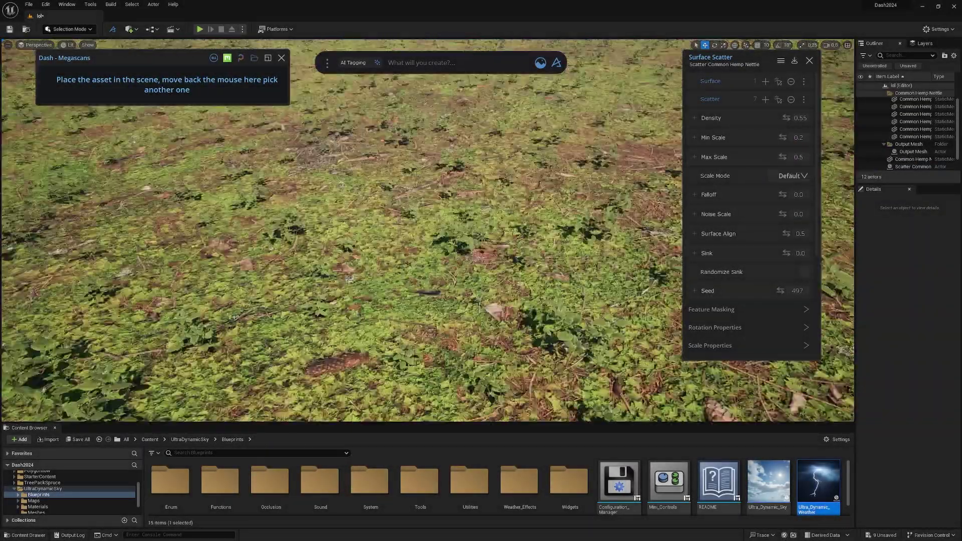
# Set the Common Hemp Nettle surface scatter's density to 0.8 and its noise scale to 0.2
pyautogui.moveTo(786, 118); pyautogui.dragTo(801, 120)
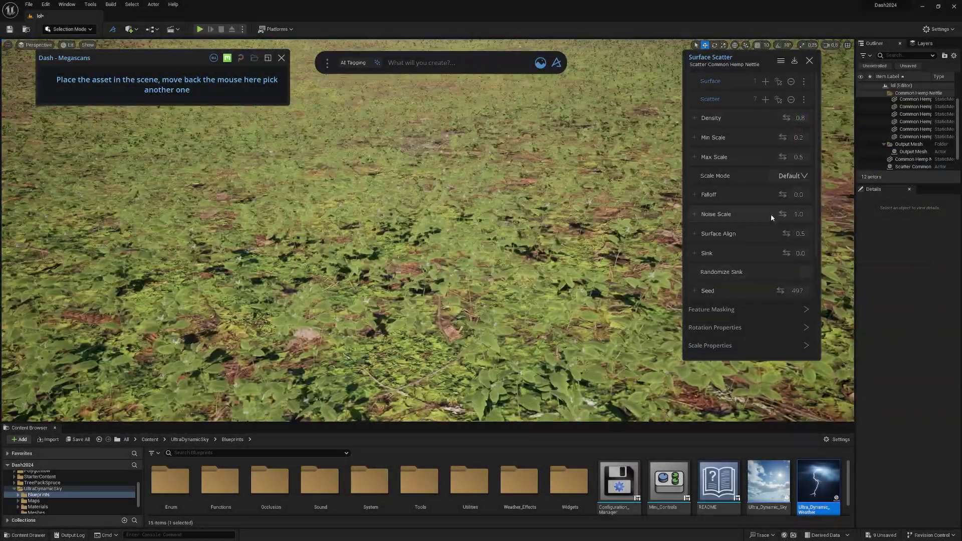
pyautogui.moveTo(783, 214); pyautogui.dragTo(803, 214)
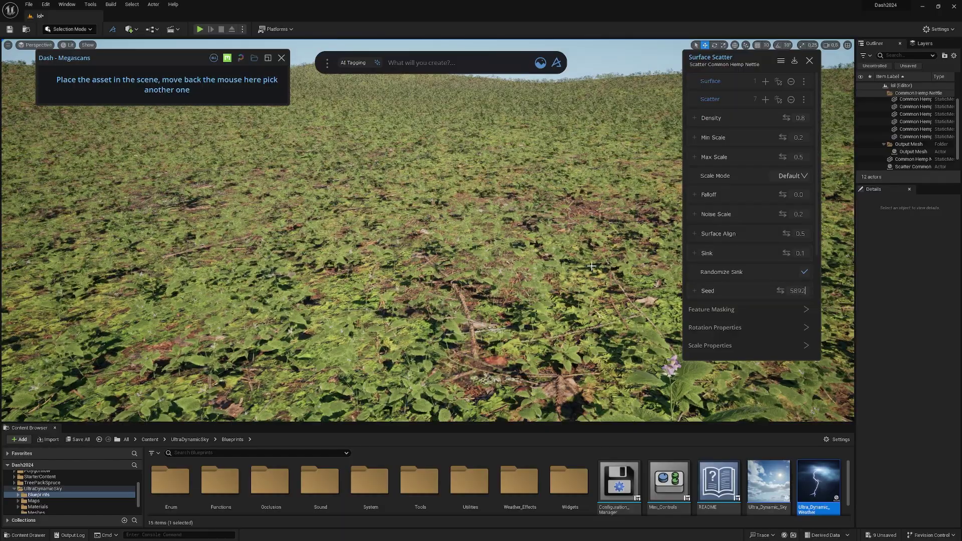
pyautogui.scroll(-3, 728, 293)
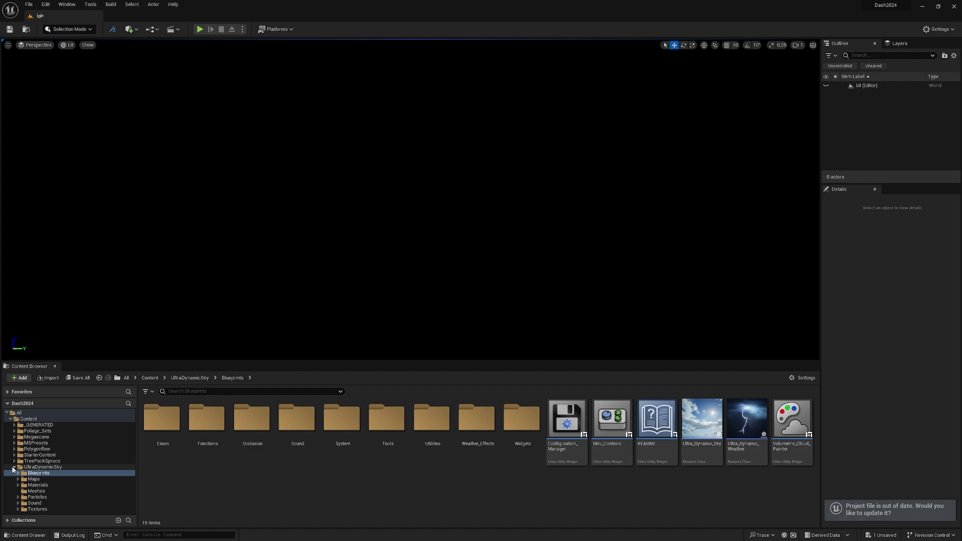
# Place Ultra_Dynamic_Sky and Ultra_Dynamic_Weather from the UltraDynamicSky Blueprints folder into the empty level
pyautogui.click(14, 467)
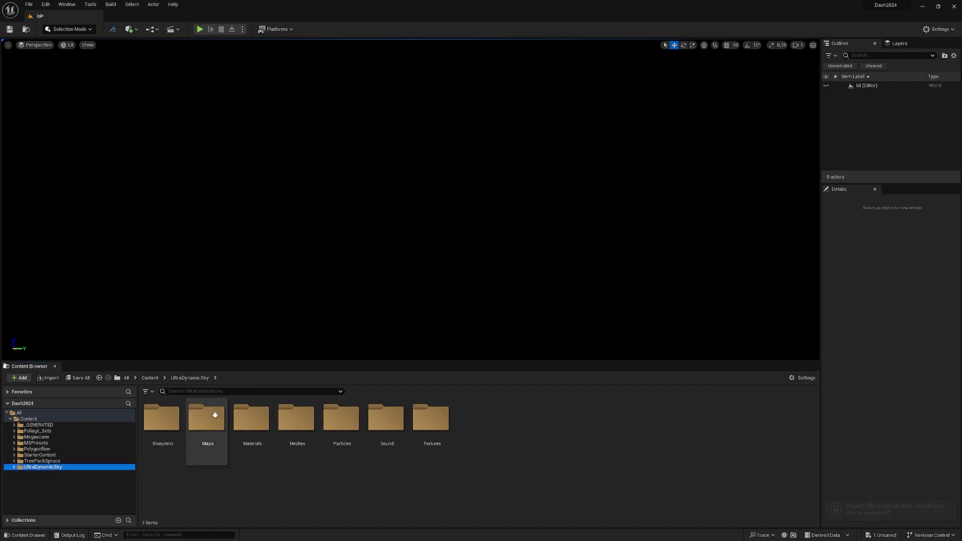
pyautogui.doubleClick(160, 417)
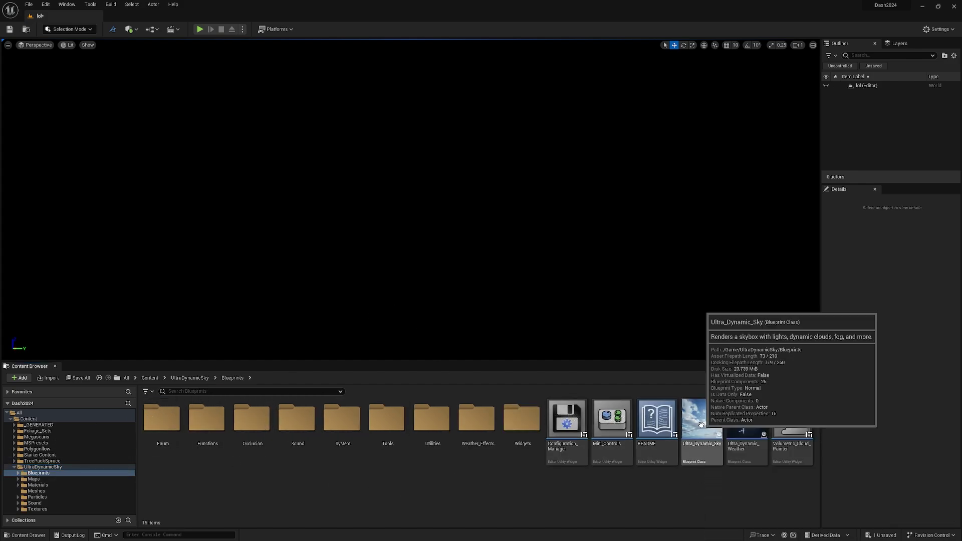
pyautogui.moveTo(701, 425); pyautogui.dragTo(389, 144)
pyautogui.moveTo(747, 431); pyautogui.dragTo(498, 217)
pyautogui.moveTo(480, 182); pyautogui.dragTo(480, 183)
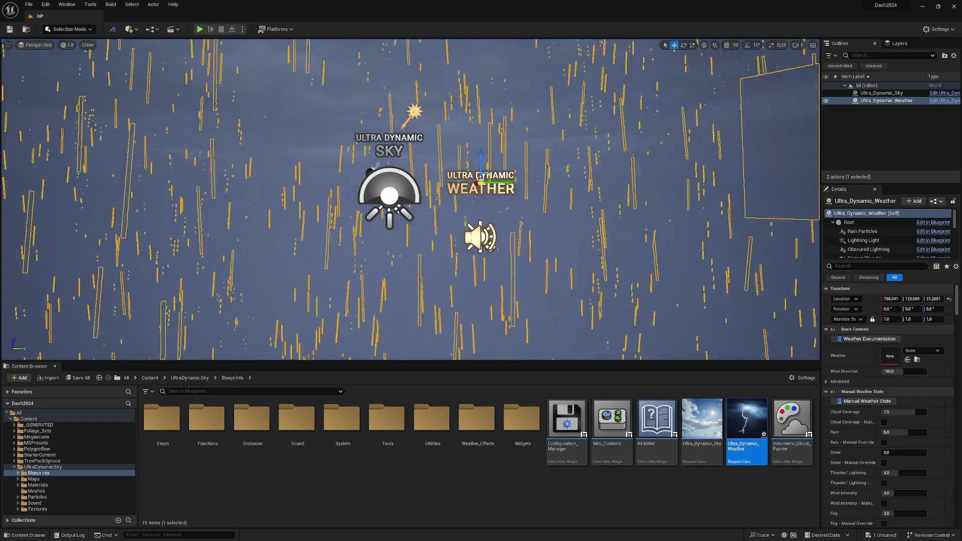
# Assign the Clear_Skies weather preset to the Ultra_Dynamic_Weather actor and set its location to 0, 0, 0
pyautogui.click(922, 351)
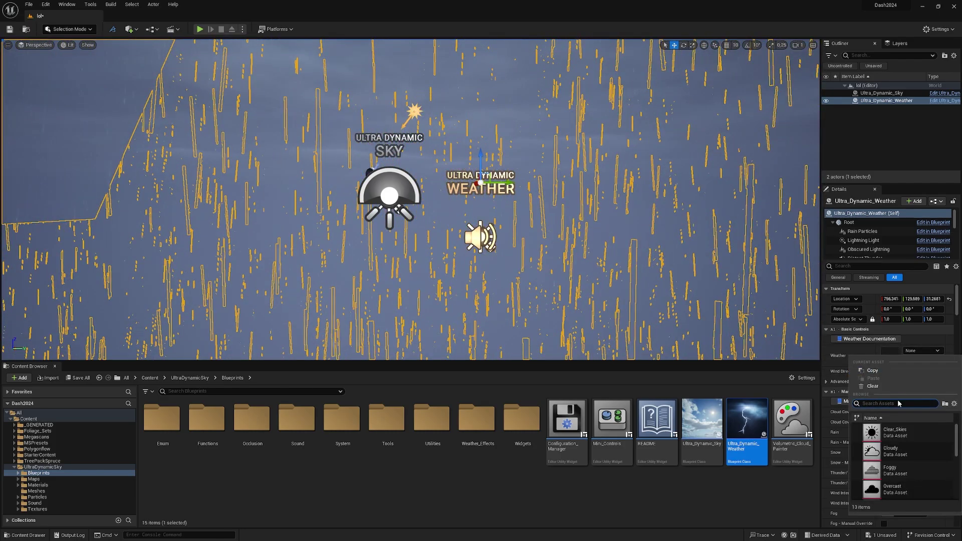
pyautogui.click(902, 432)
pyautogui.click(888, 298)
pyautogui.write('0')
pyautogui.press('Tab')
pyautogui.write('0')
pyautogui.press('Tab')
pyautogui.write('0')
pyautogui.press('Return')
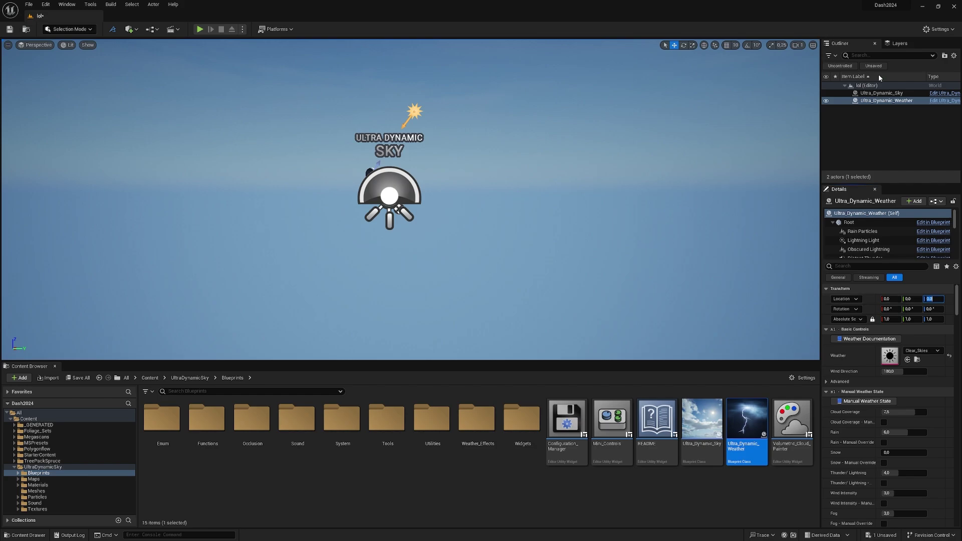
# Set the Ultra_Dynamic_Sky actor's location to 0, 0, 0
pyautogui.click(882, 93)
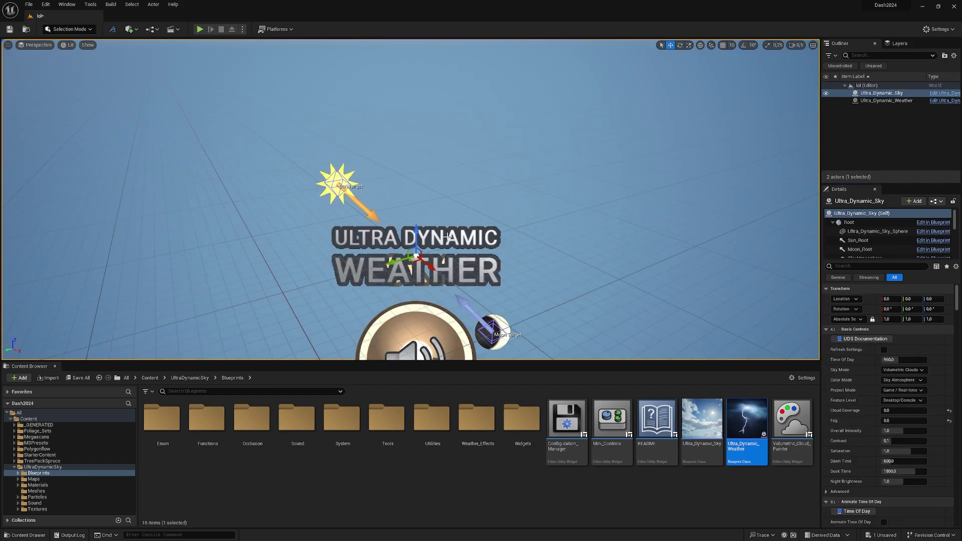
pyautogui.moveTo(447, 237)
pyautogui.mouseDown(button='right')
pyautogui.moveTo(351, 261)
pyautogui.moveTo(426, 261)
pyautogui.moveTo(361, 211)
pyautogui.moveTo(426, 260)
pyautogui.moveTo(481, 245)
pyautogui.moveTo(440, 236)
pyautogui.mouseUp(button='right')
pyautogui.press('d')
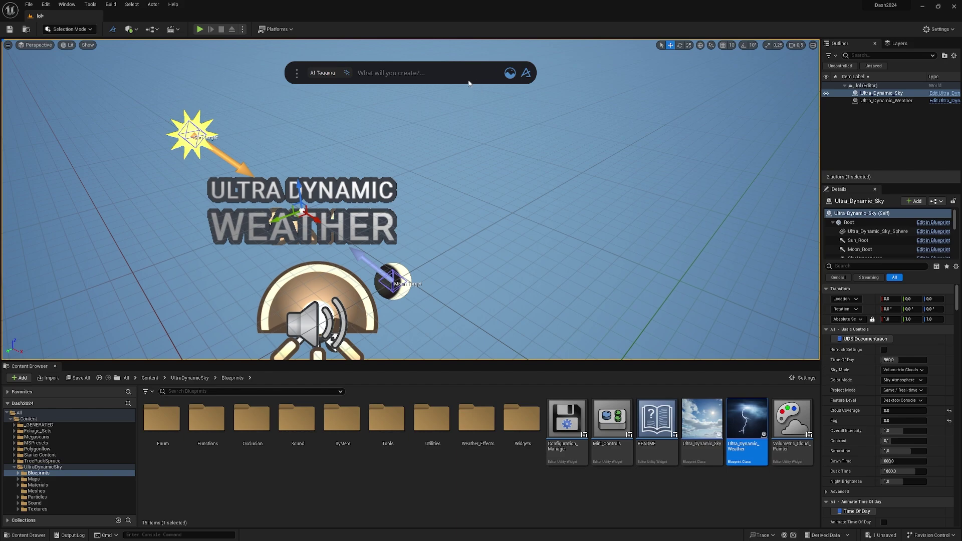
# Reposition the Dash prompt bar near the upper middle of the viewport
pyautogui.moveTo(392, 64); pyautogui.dragTo(425, 55)
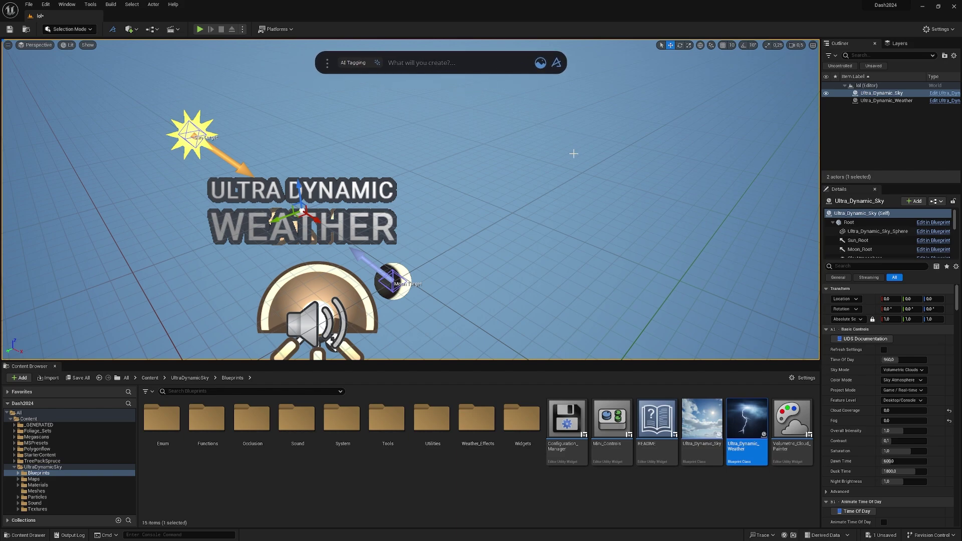
pyautogui.moveTo(567, 173); pyautogui.dragTo(548, 175, button='right')
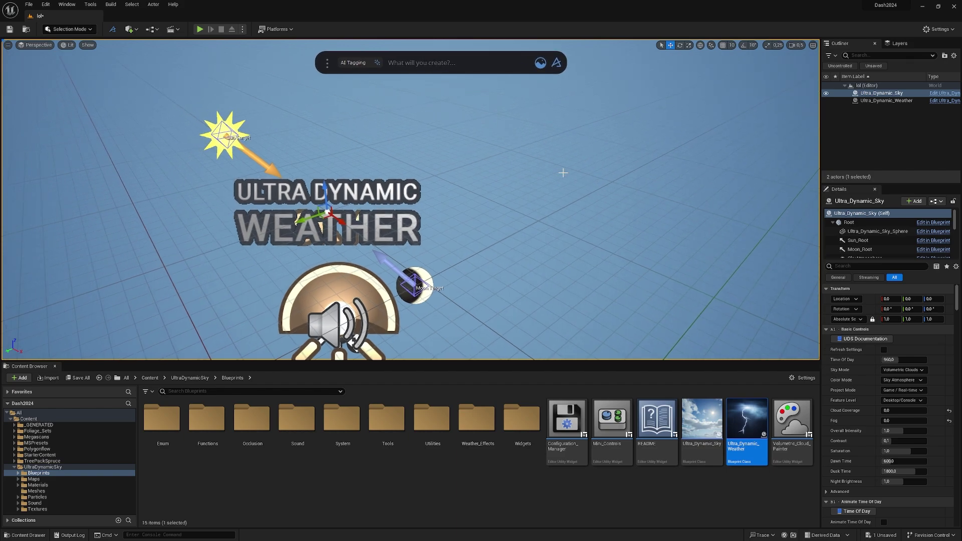
# Toggle the viewport's full-screen display on and off
pyautogui.press('F11')
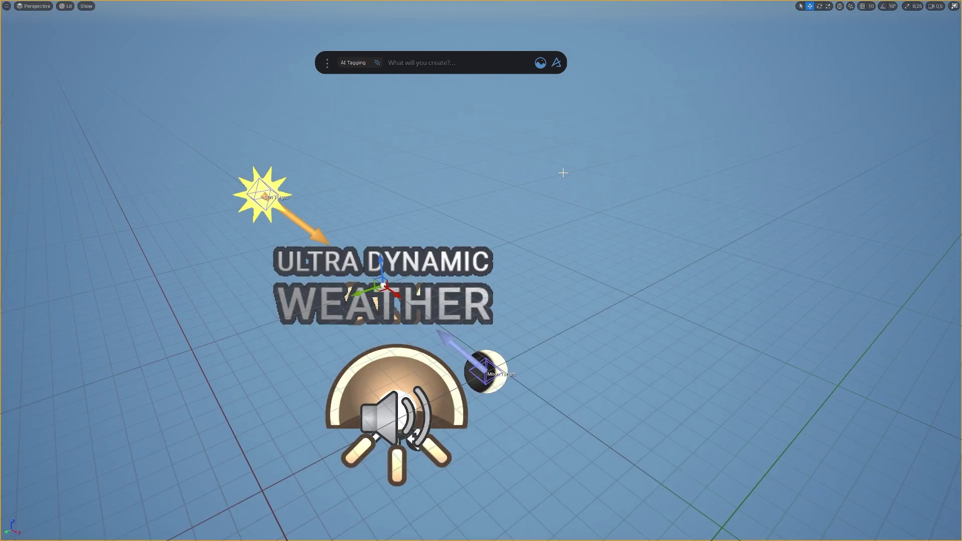
pyautogui.press('F11')
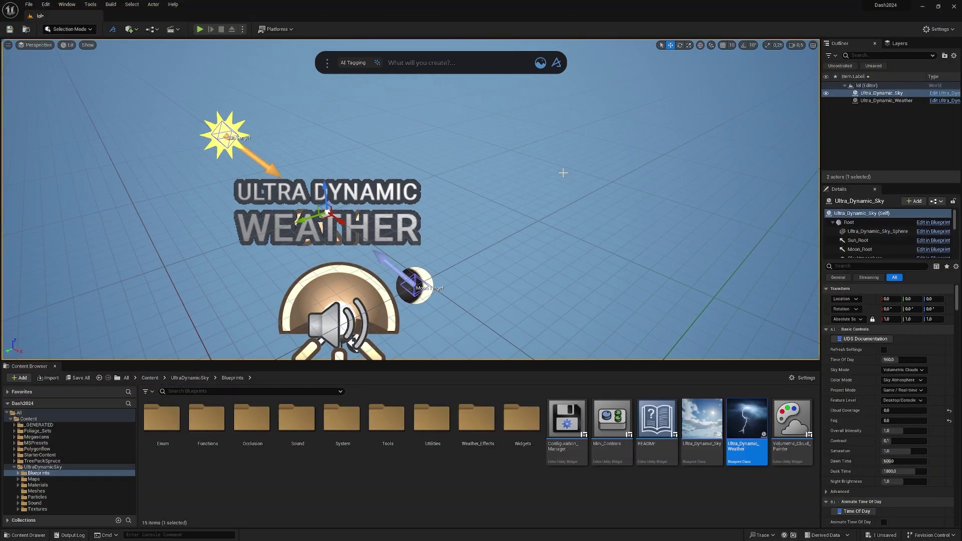
pyautogui.press('F11')
pyautogui.press('F11')
pyautogui.press('F11')
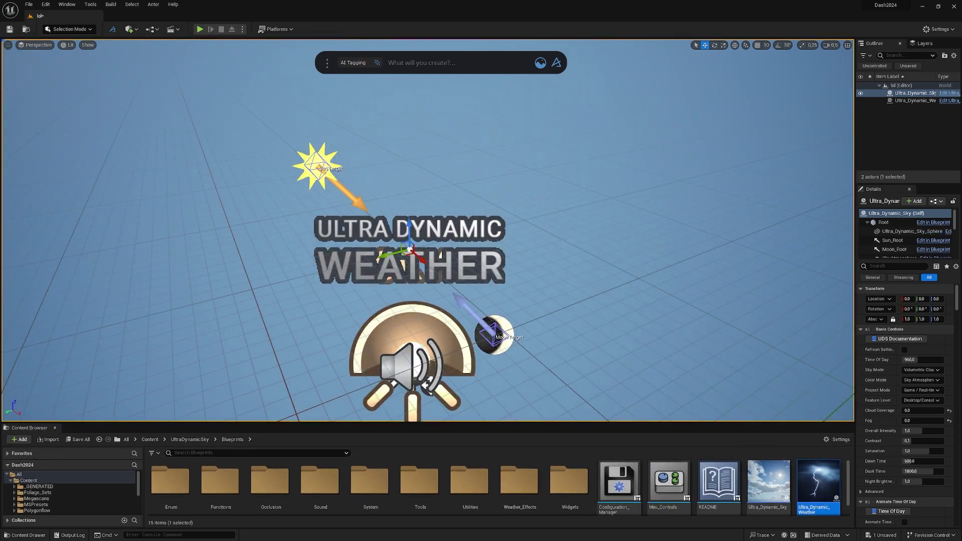
pyautogui.press('f')
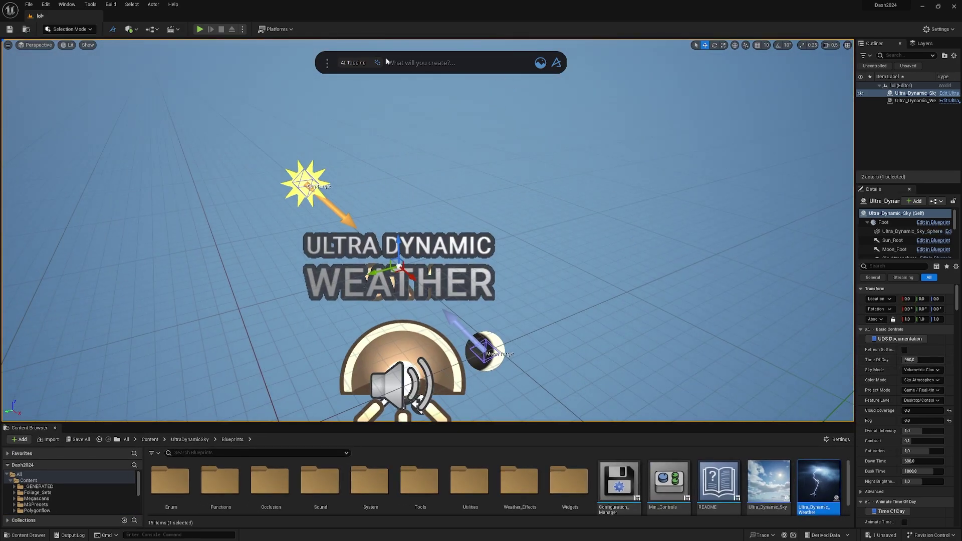
pyautogui.click(82, 31)
pyautogui.click(71, 49)
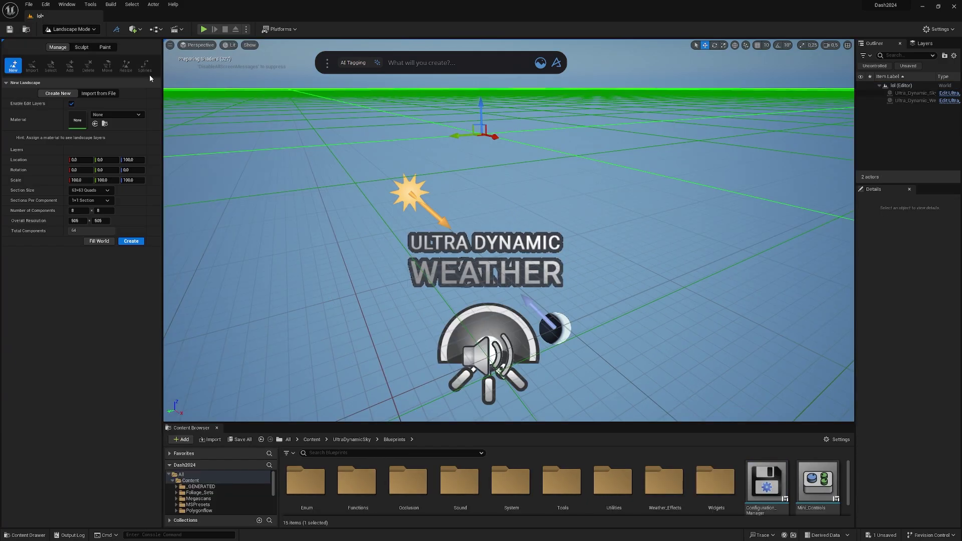
pyautogui.click(77, 30)
pyautogui.click(75, 41)
pyautogui.moveTo(413, 190); pyautogui.dragTo(439, 200, button='right')
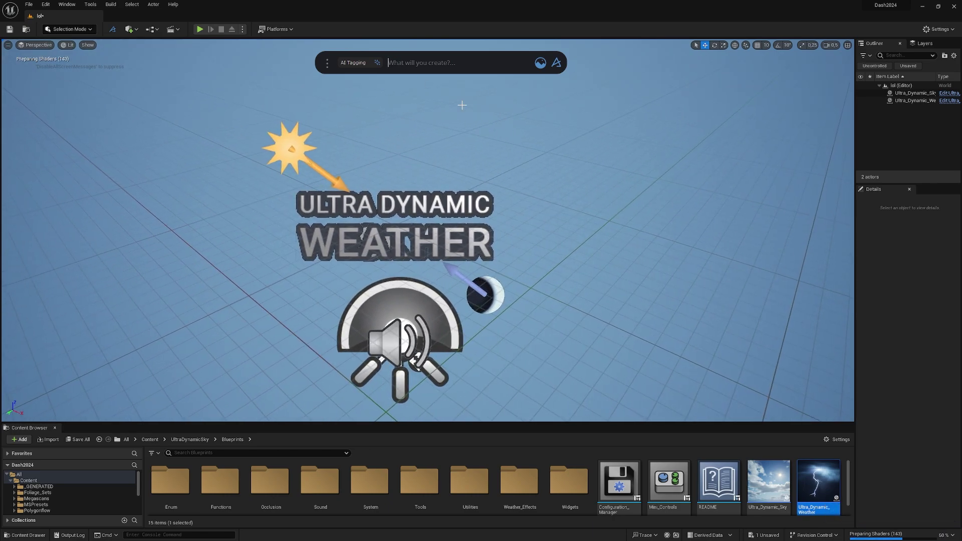
# Create a procedural ground with Dash's Create Terrain tool and enlarge the Terrain Generator window to show all its settings
pyautogui.write('terrain')
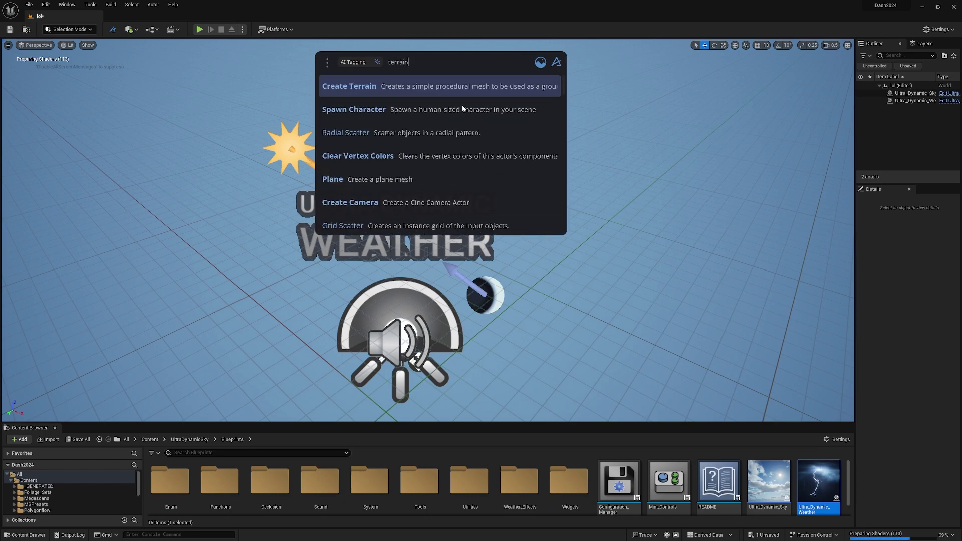
pyautogui.press('Return')
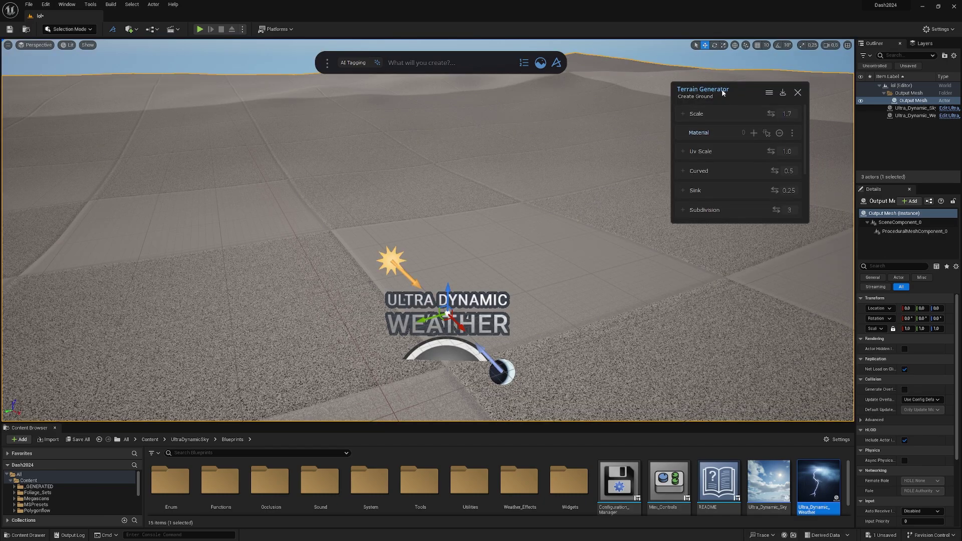
pyautogui.moveTo(723, 93); pyautogui.dragTo(747, 85)
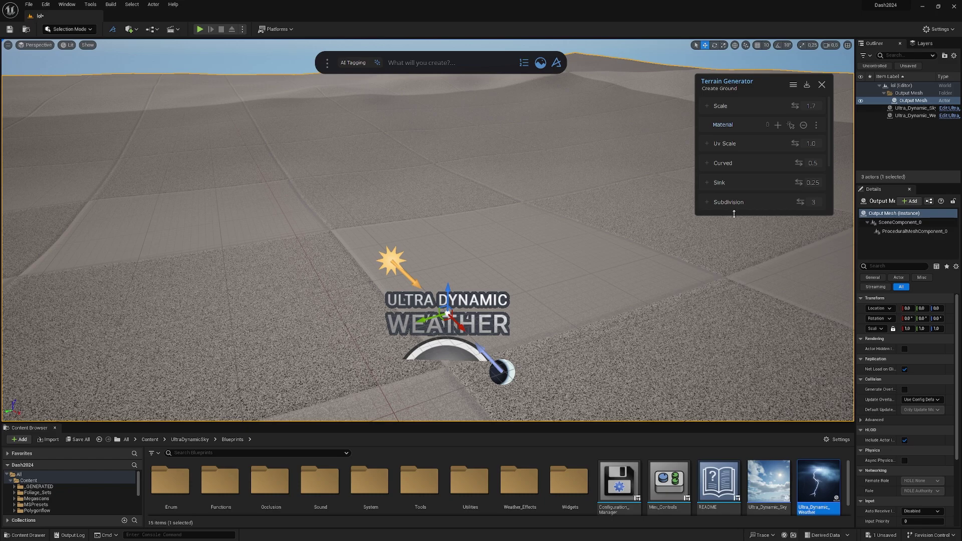
pyautogui.moveTo(733, 213); pyautogui.dragTo(739, 322)
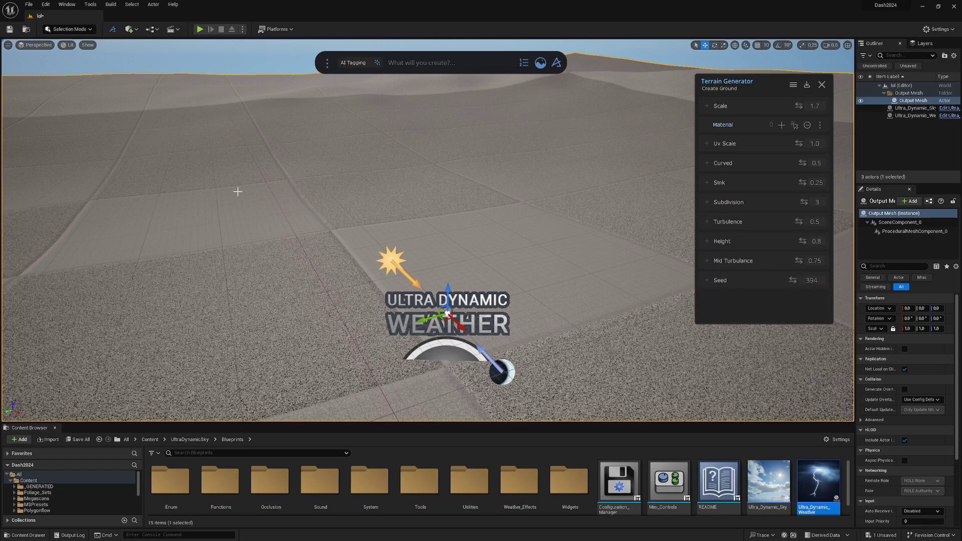
# Switch the viewport to Wireframe and try a denser terrain subdivision before restoring it to 3
pyautogui.click(69, 45)
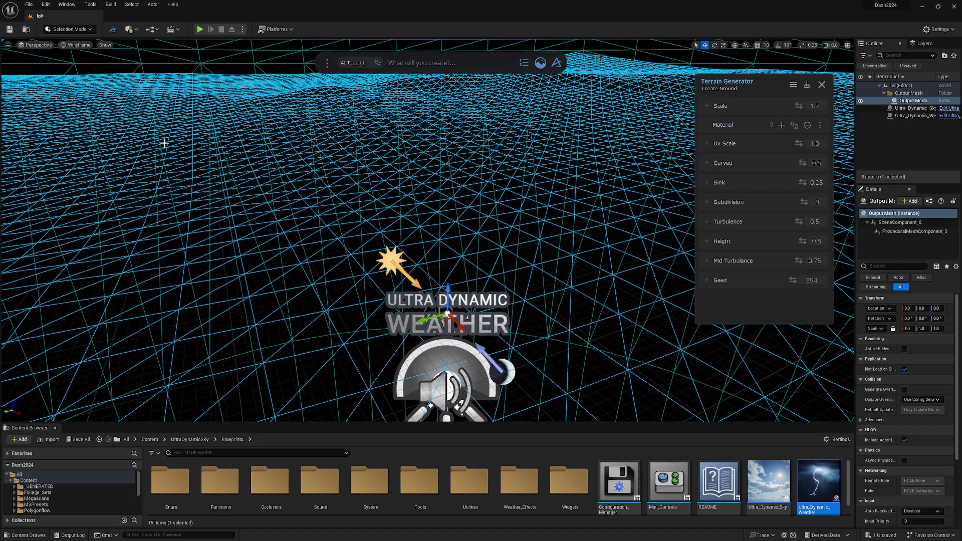
pyautogui.click(80, 75)
pyautogui.press('Return')
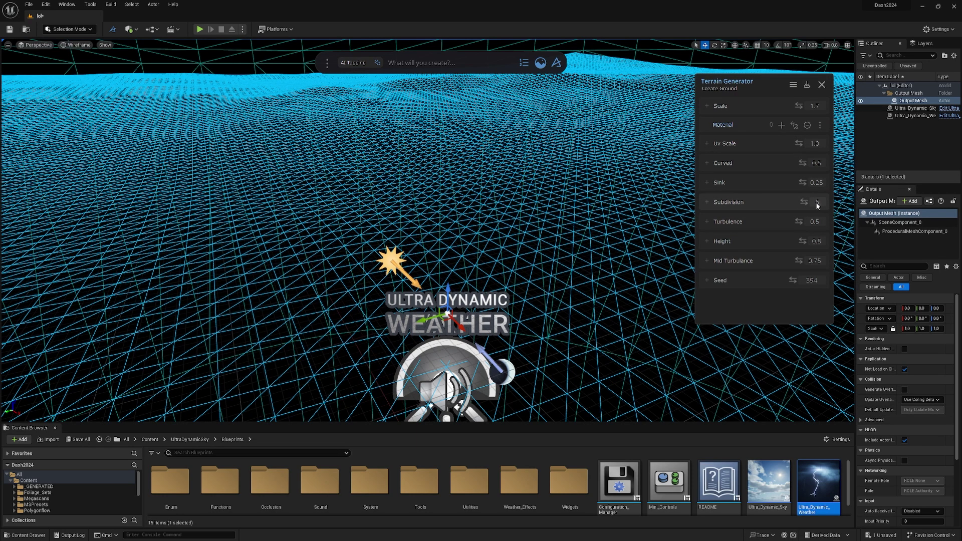
pyautogui.press('BackSpace')
pyautogui.write('3')
pyautogui.press('Return')
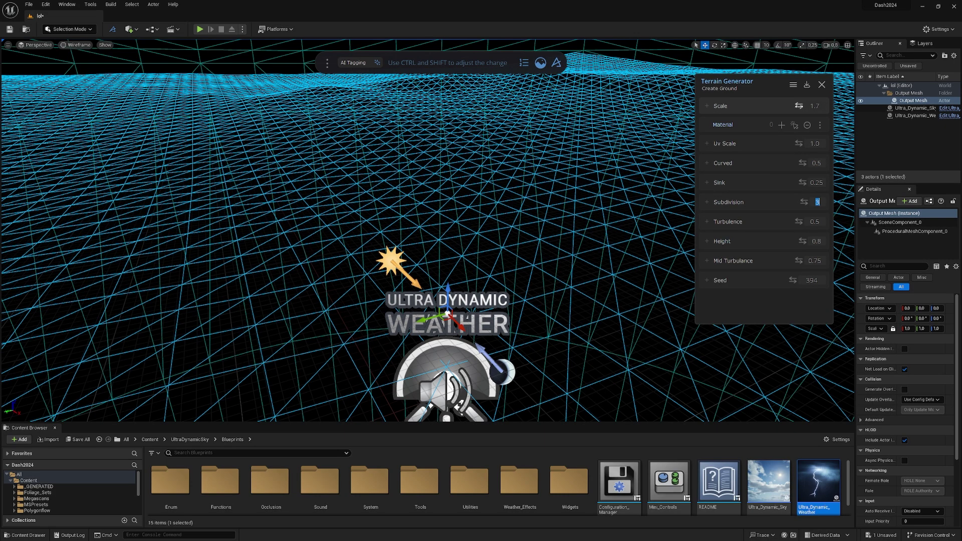
# Try a scale of 10 for the generated terrain
pyautogui.moveTo(799, 105); pyautogui.dragTo(802, 106)
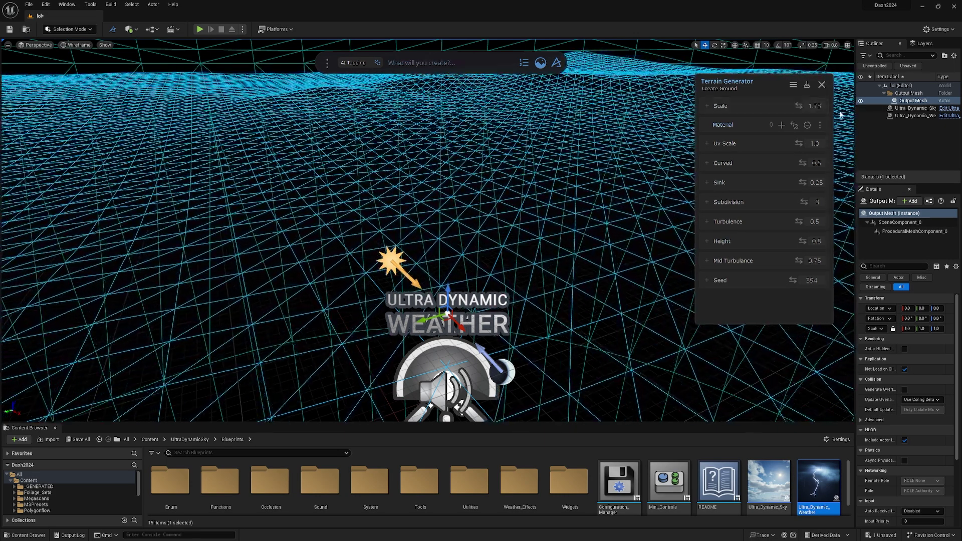
pyautogui.doubleClick(813, 105)
pyautogui.write('10')
pyautogui.press('Return')
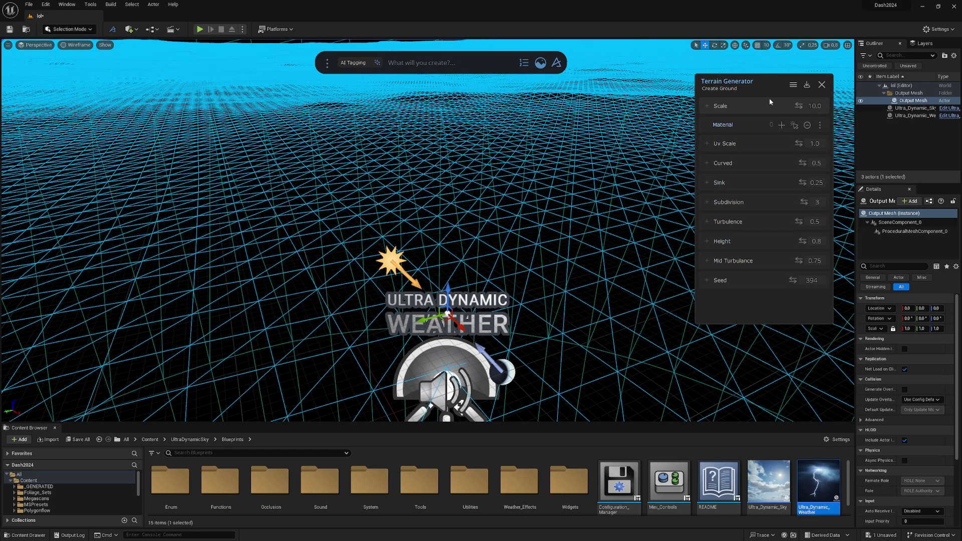
pyautogui.moveTo(635, 174); pyautogui.dragTo(651, 135, button='right')
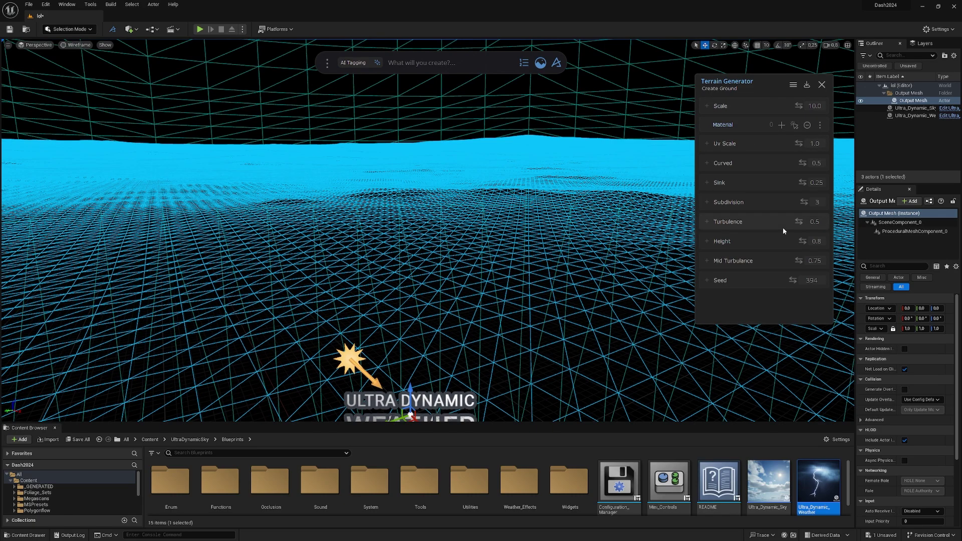
# Set the terrain's scale to 5.0 and return the viewport to Lit mode
pyautogui.write('5.0')
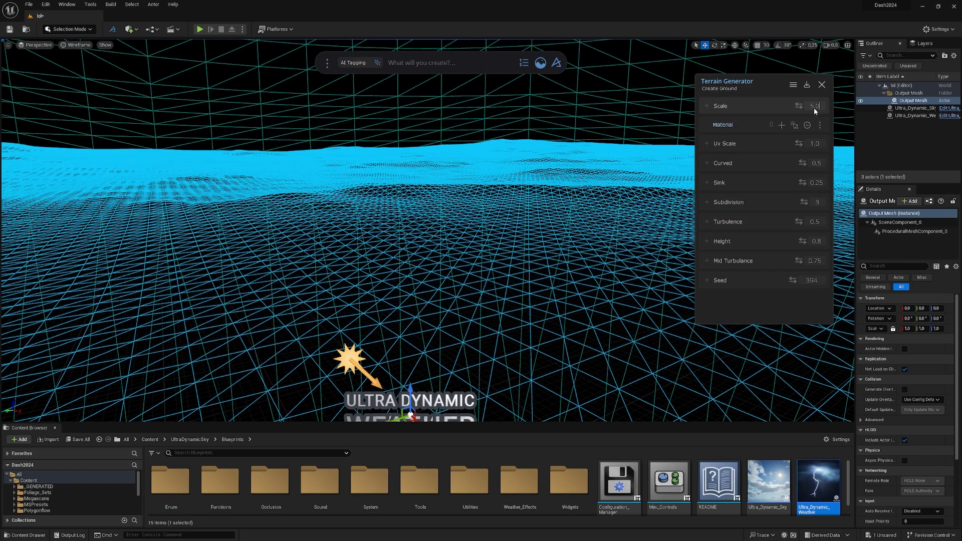
pyautogui.moveTo(196, 148); pyautogui.dragTo(191, 165, button='right')
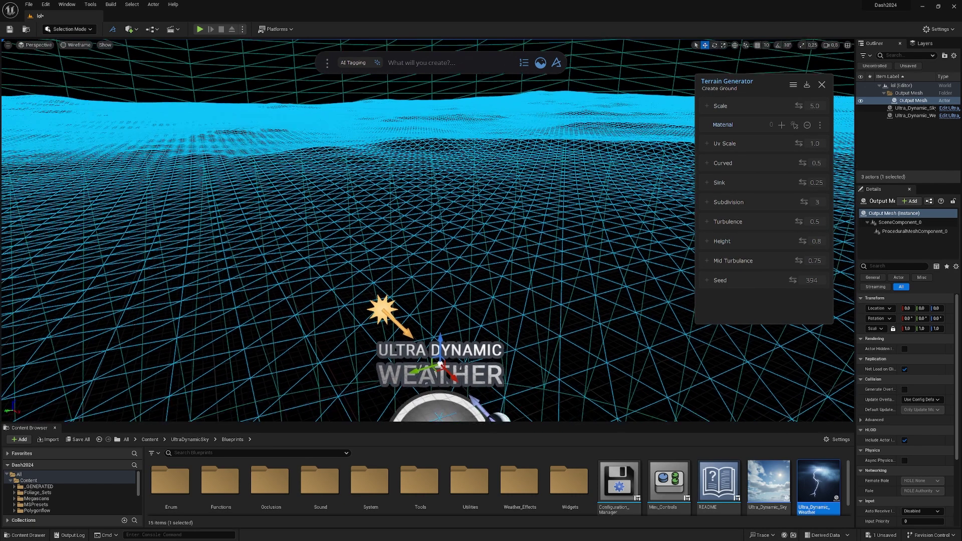
pyautogui.click(76, 45)
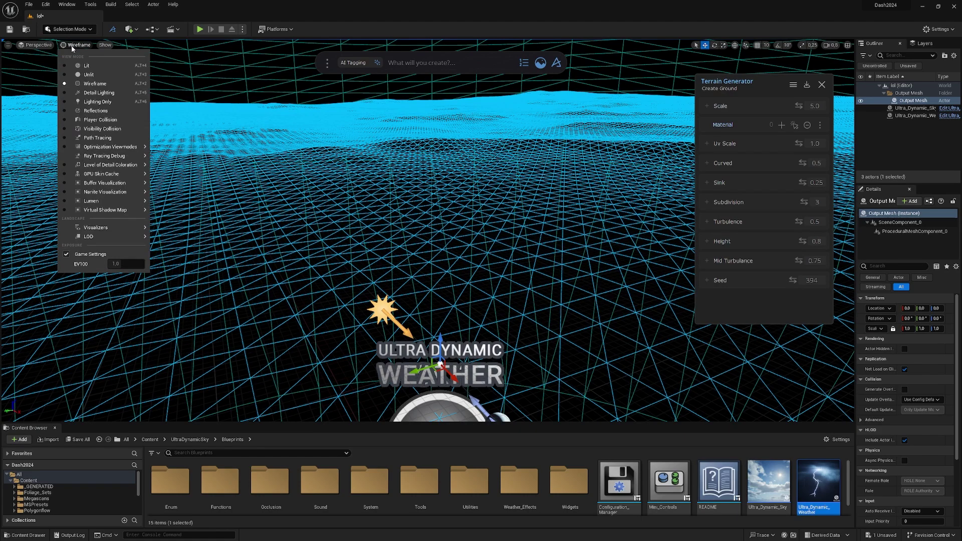
pyautogui.click(100, 63)
pyautogui.moveTo(101, 63); pyautogui.dragTo(98, 81, button='right')
# Set the terrain's Curved value to 1.0
pyautogui.moveTo(803, 162); pyautogui.dragTo(781, 167)
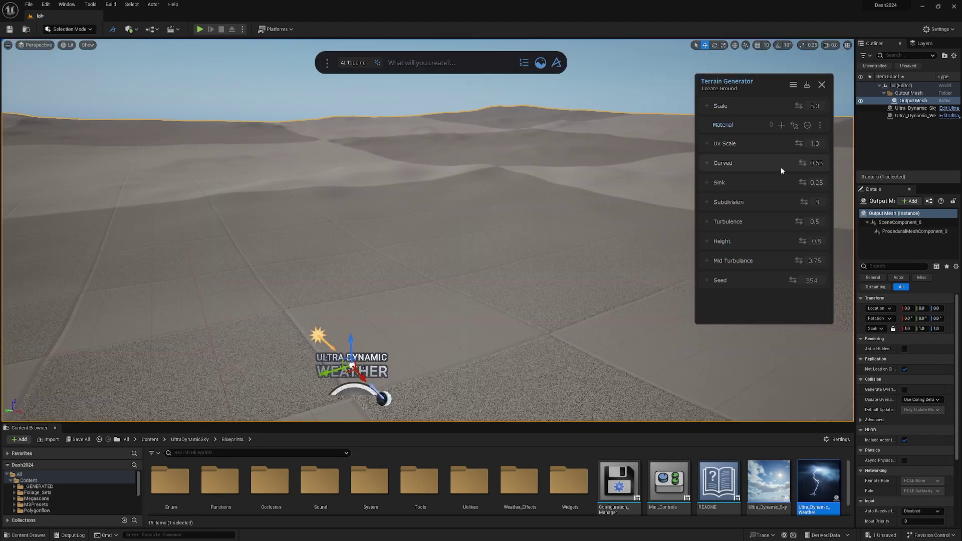
pyautogui.click(816, 163)
pyautogui.write('1')
pyautogui.press('Return')
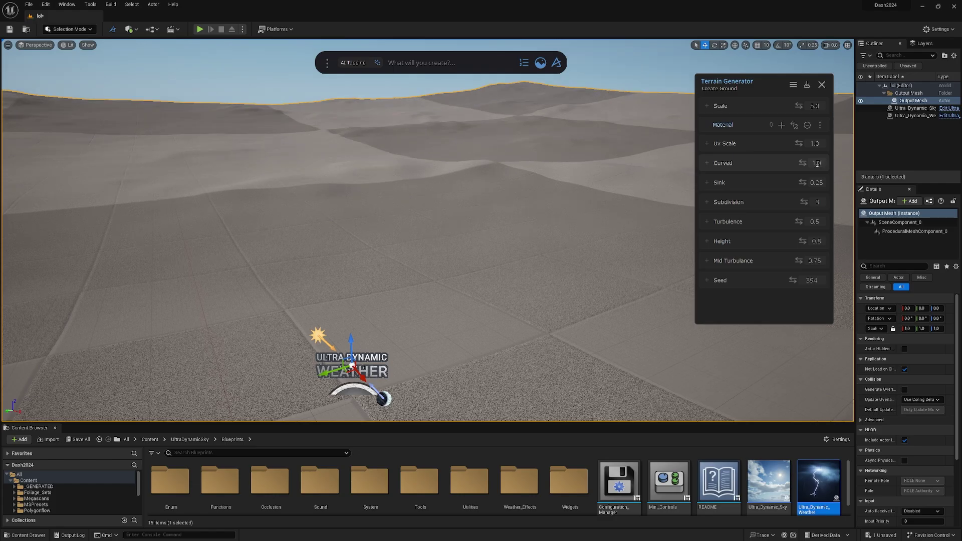
# Examine the shape of the curved terrain around the sky and weather actors from several viewpoints
pyautogui.press('w')
pyautogui.moveTo(490, 201); pyautogui.dragTo(450, 243, button='right')
pyautogui.press('s')
pyautogui.press('d')
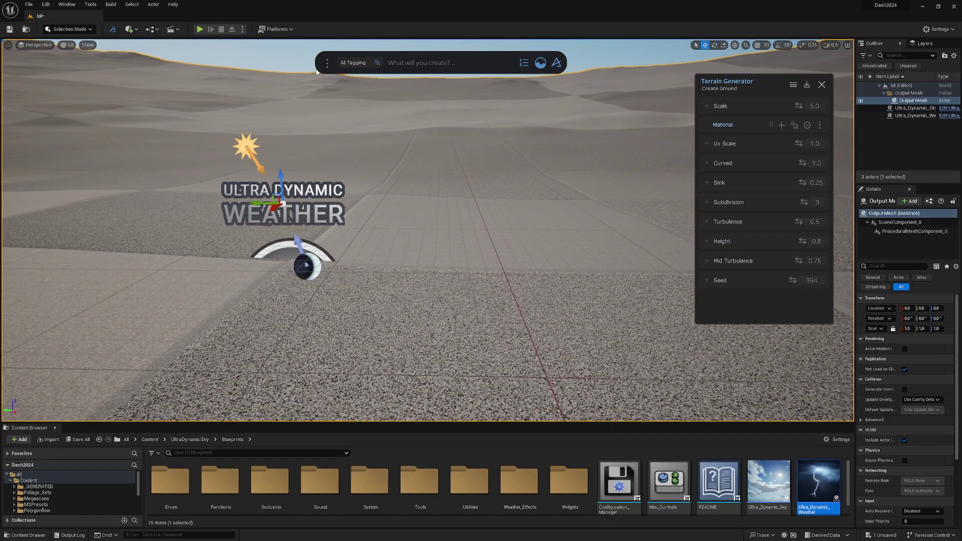
pyautogui.moveTo(418, 134); pyautogui.dragTo(376, 185, button='right')
pyautogui.press('s')
pyautogui.moveTo(375, 121); pyautogui.dragTo(426, 127, button='right')
pyautogui.press('a')
# Set the terrain's Turbulence to 0.64 and its Height to 0.7
pyautogui.moveTo(797, 221); pyautogui.dragTo(811, 221)
pyautogui.moveTo(532, 212); pyautogui.dragTo(541, 173, button='right')
pyautogui.moveTo(799, 221); pyautogui.dragTo(806, 241)
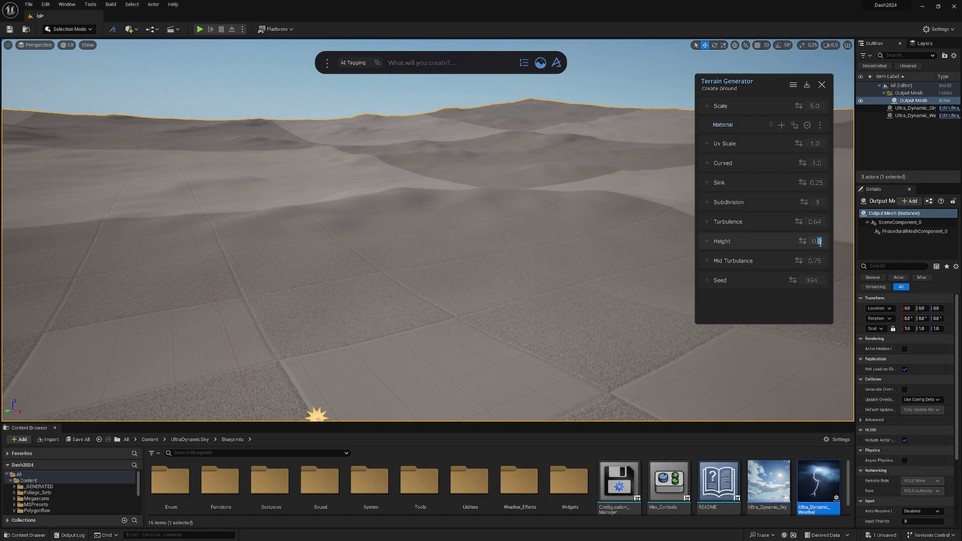
pyautogui.write('7')
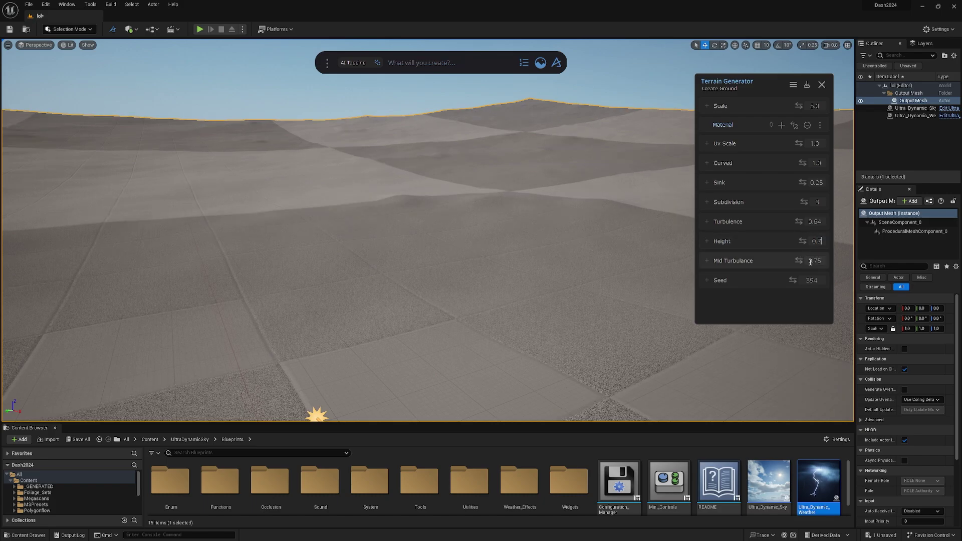
# Set the terrain's Mid Turbulence to 0.73 and Seed to 401, and close the Terrain Generator settings
pyautogui.click(798, 260)
pyautogui.moveTo(789, 280); pyautogui.dragTo(792, 280)
pyautogui.moveTo(554, 261)
pyautogui.mouseDown(button='right')
pyautogui.moveTo(555, 351)
pyautogui.moveTo(521, 350)
pyautogui.moveTo(591, 306)
pyautogui.moveTo(548, 291)
pyautogui.moveTo(546, 261)
pyautogui.mouseUp(button='right')
pyautogui.moveTo(404, 220); pyautogui.dragTo(384, 205, button='right')
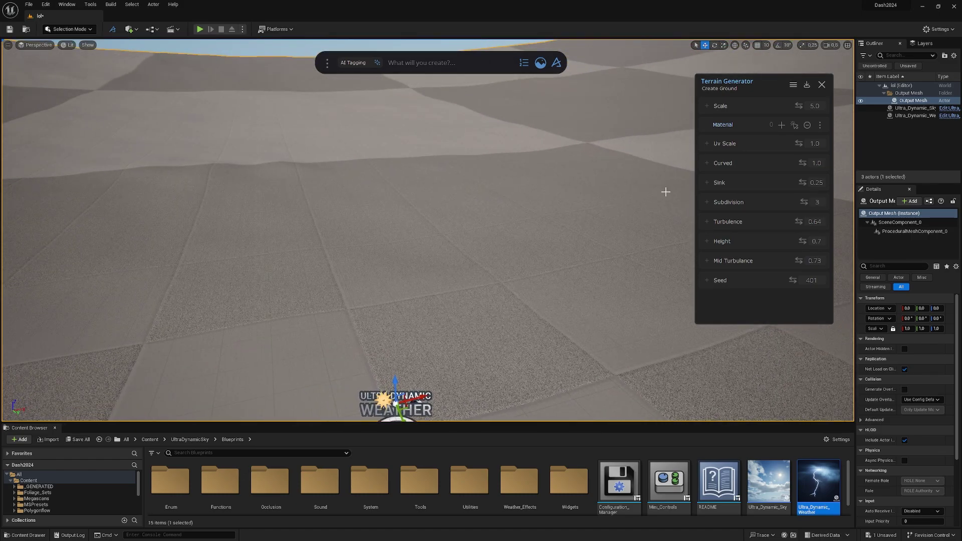
pyautogui.click(821, 84)
pyautogui.moveTo(615, 217); pyautogui.dragTo(575, 251, button='right')
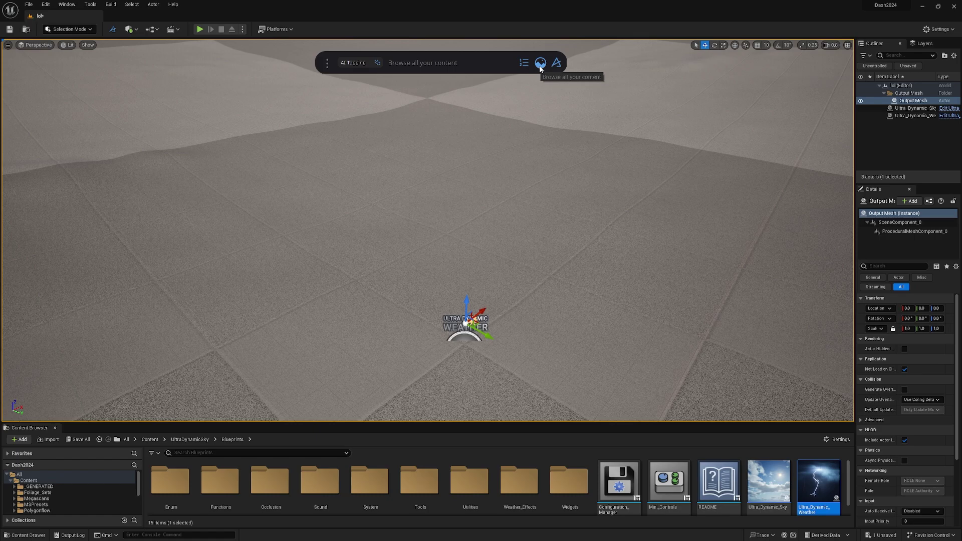
# Open Dash's Megascans asset library and search its Surface category for "forest"
pyautogui.click(540, 67)
pyautogui.moveTo(160, 93); pyautogui.dragTo(195, 93)
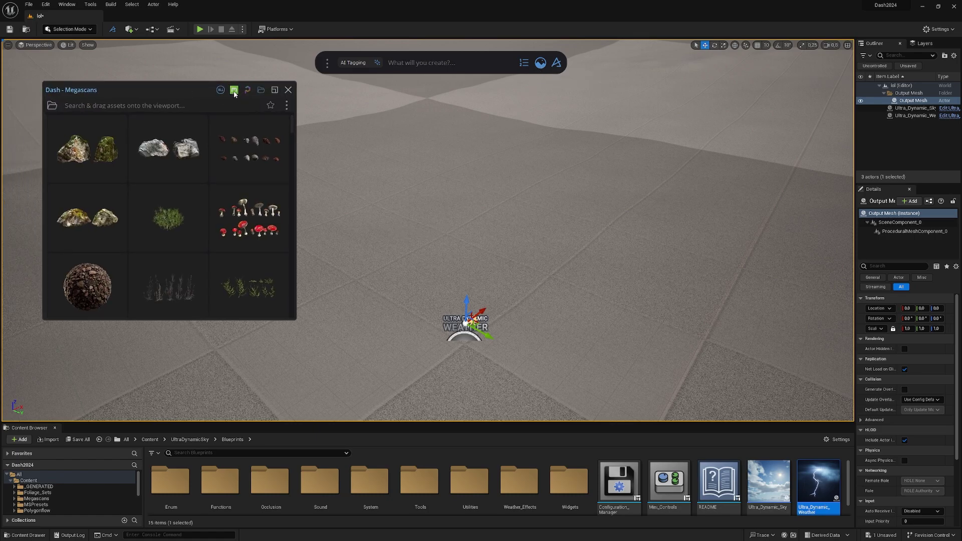
pyautogui.moveTo(146, 92); pyautogui.dragTo(243, 78)
pyautogui.click(150, 99)
pyautogui.moveTo(179, 86)
pyautogui.mouseDown()
pyautogui.moveTo(172, 98)
pyautogui.moveTo(180, 100)
pyautogui.mouseUp()
pyautogui.click(171, 175)
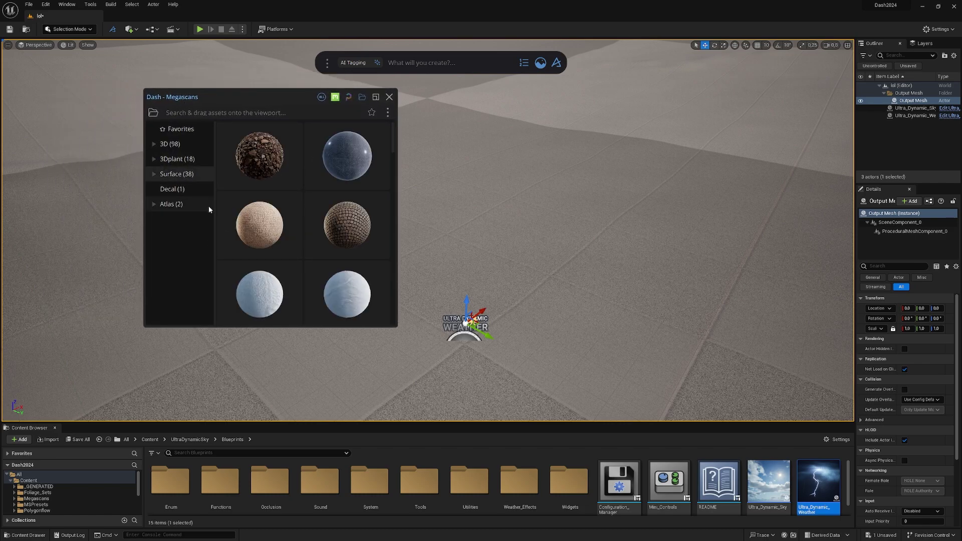
pyautogui.click(264, 113)
pyautogui.write('forest')
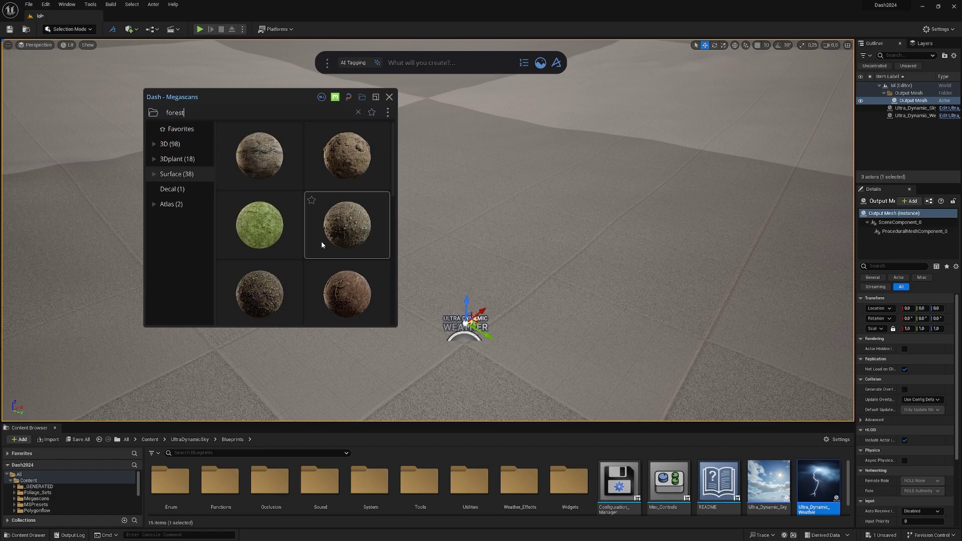
# Apply the dark green mossy forest-floor surface from the Megascans results to the terrain
pyautogui.click(266, 293)
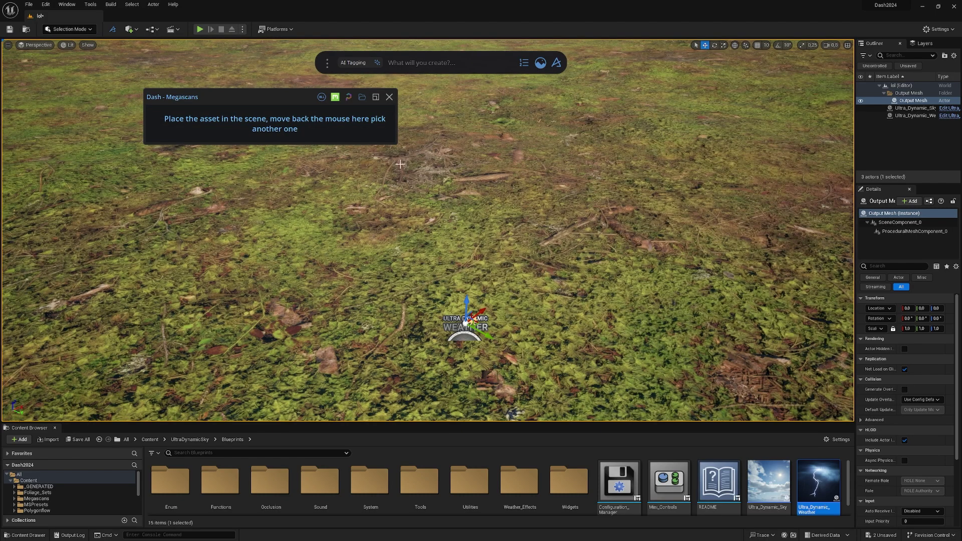
pyautogui.moveTo(394, 104)
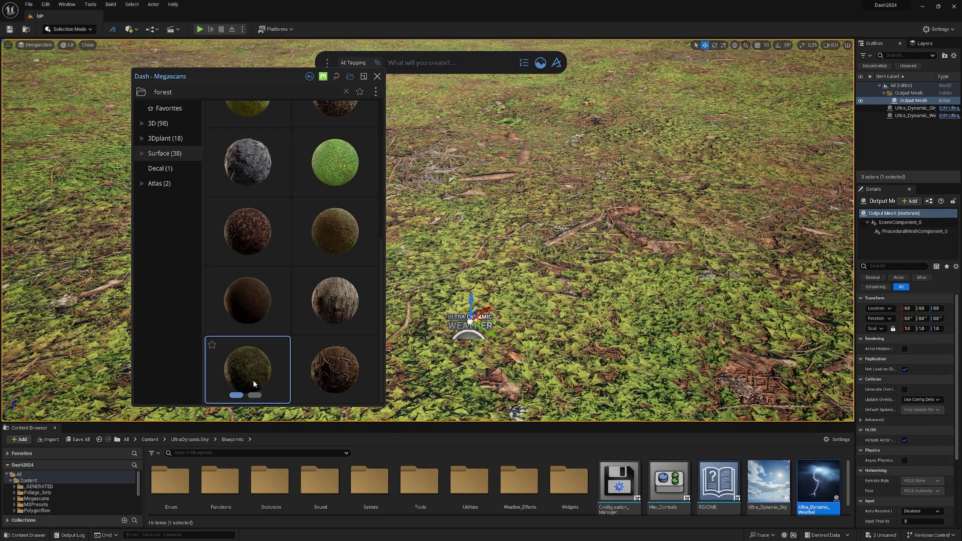
pyautogui.moveTo(253, 380); pyautogui.dragTo(562, 257)
pyautogui.moveTo(434, 188); pyautogui.dragTo(732, 113)
pyautogui.moveTo(565, 254); pyautogui.dragTo(566, 205, button='right')
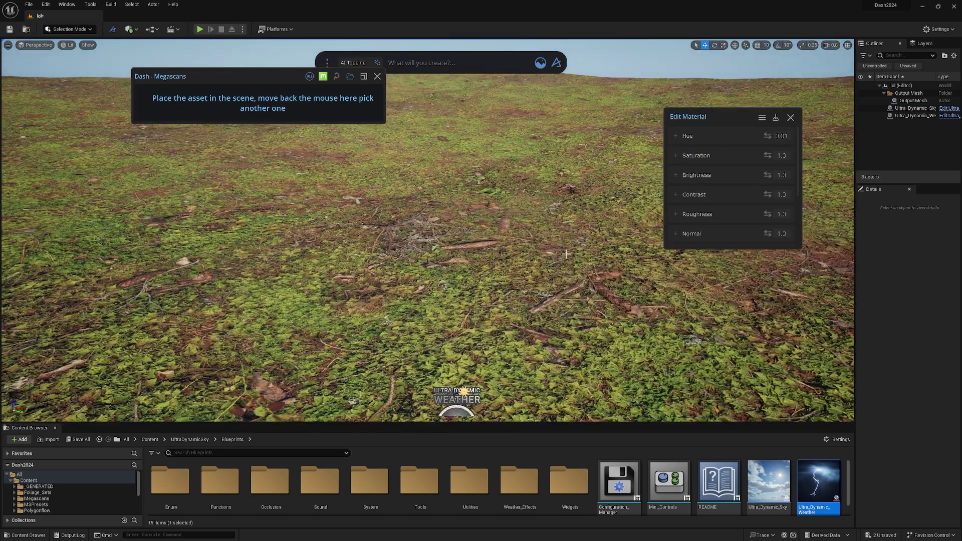
# Add a cube as a scale reference, lower it to the ground and stretch it vertically to a Z scale of about 7.12
pyautogui.click(129, 29)
pyautogui.moveTo(162, 107)
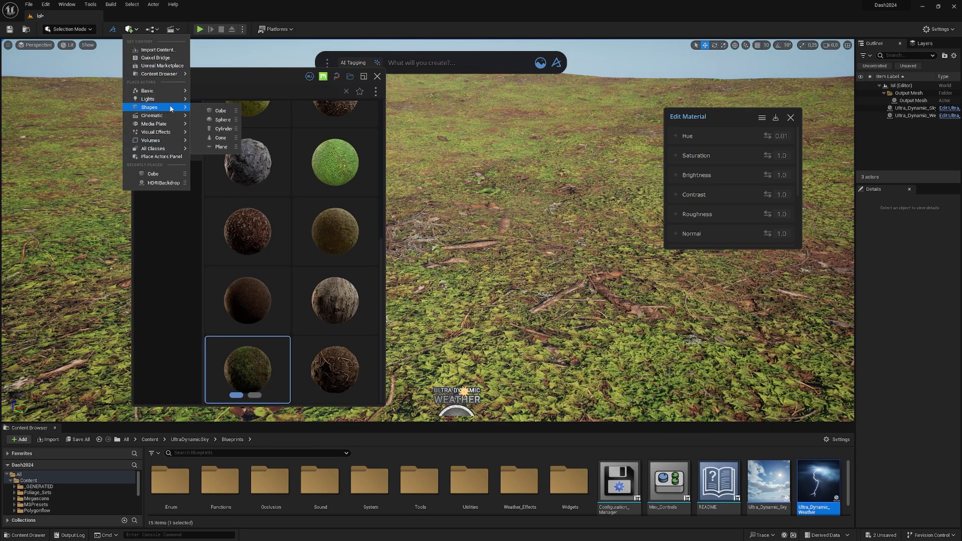
pyautogui.click(221, 111)
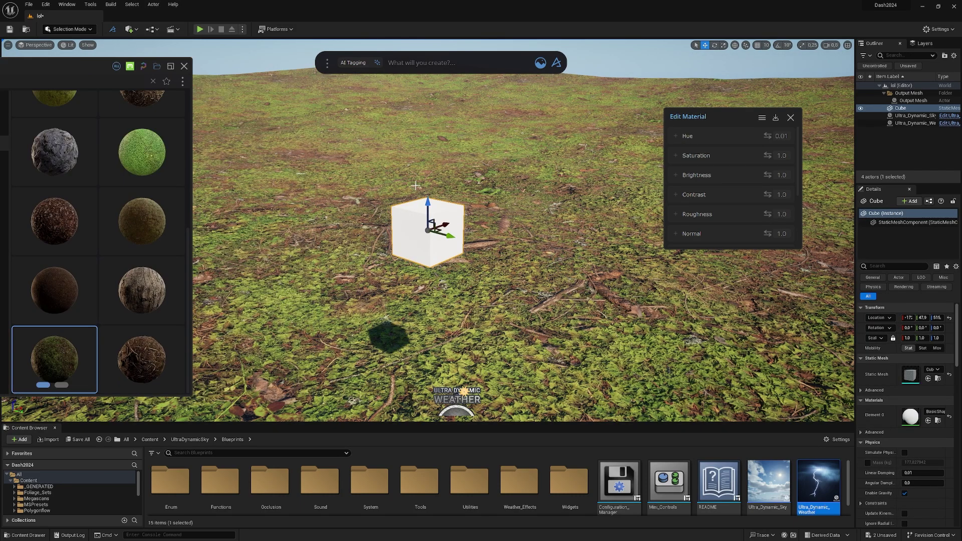
pyautogui.moveTo(428, 205); pyautogui.dragTo(423, 250)
pyautogui.press('r')
pyautogui.press('w')
pyautogui.moveTo(424, 373); pyautogui.dragTo(424, 280)
pyautogui.press('w')
pyautogui.moveTo(424, 281); pyautogui.dragTo(406, 266, button='right')
pyautogui.moveTo(425, 313); pyautogui.dragTo(422, 281, button='right')
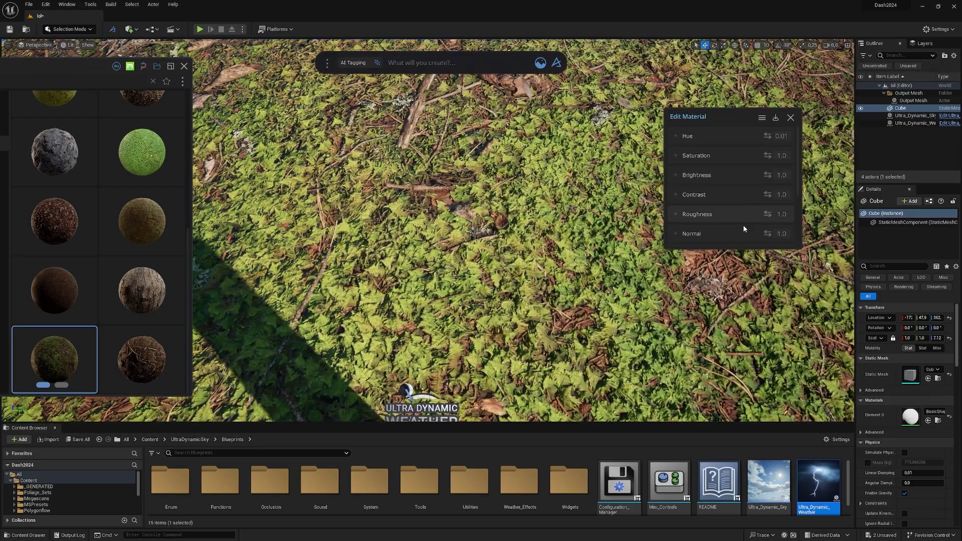
pyautogui.moveTo(742, 247); pyautogui.dragTo(769, 343)
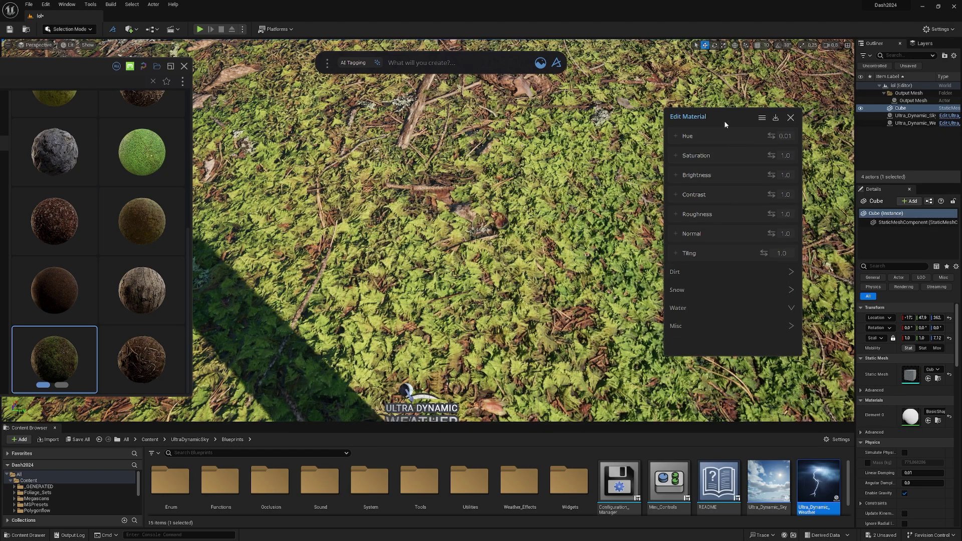
pyautogui.moveTo(725, 124); pyautogui.dragTo(774, 66)
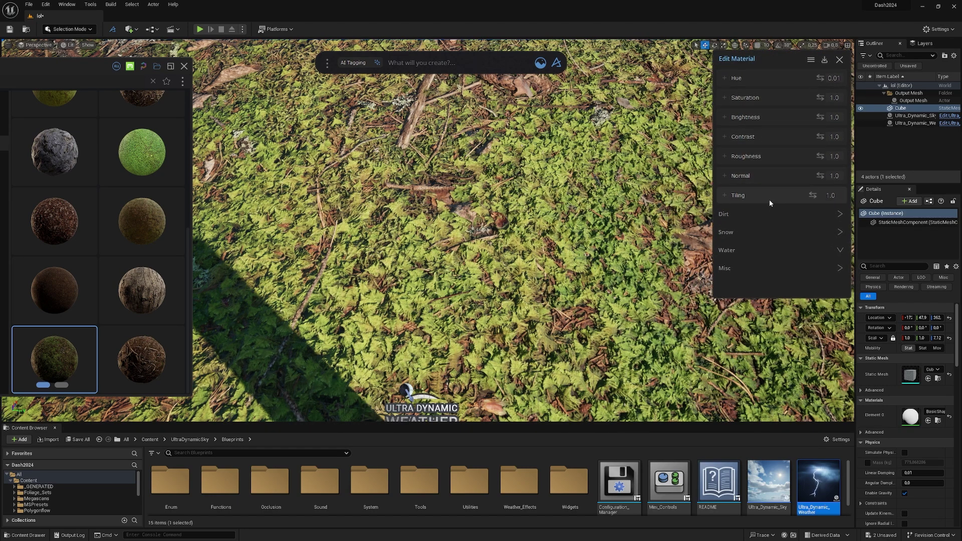
pyautogui.click(839, 60)
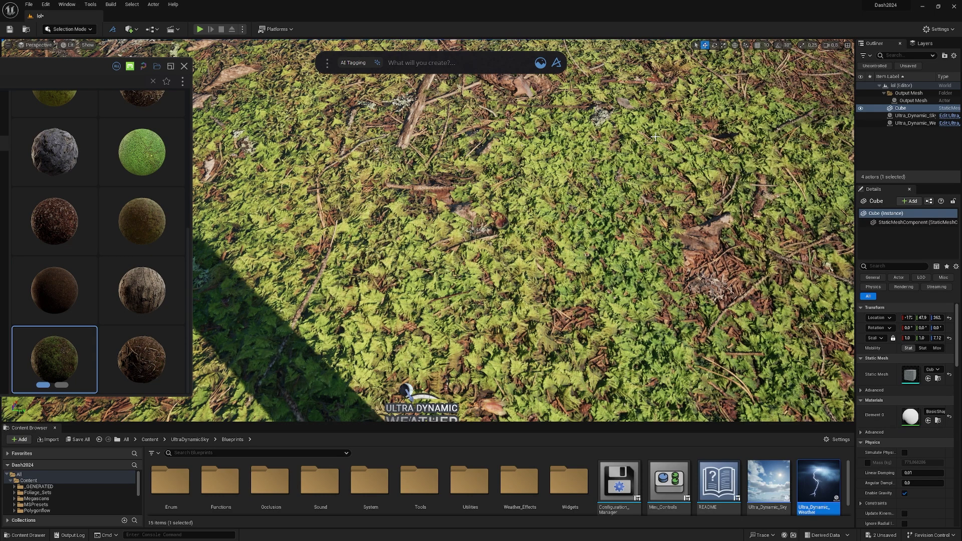
# Open the terrain's ground material for editing and set its Tiling to 6.0, after trying 5.0
pyautogui.click(549, 164)
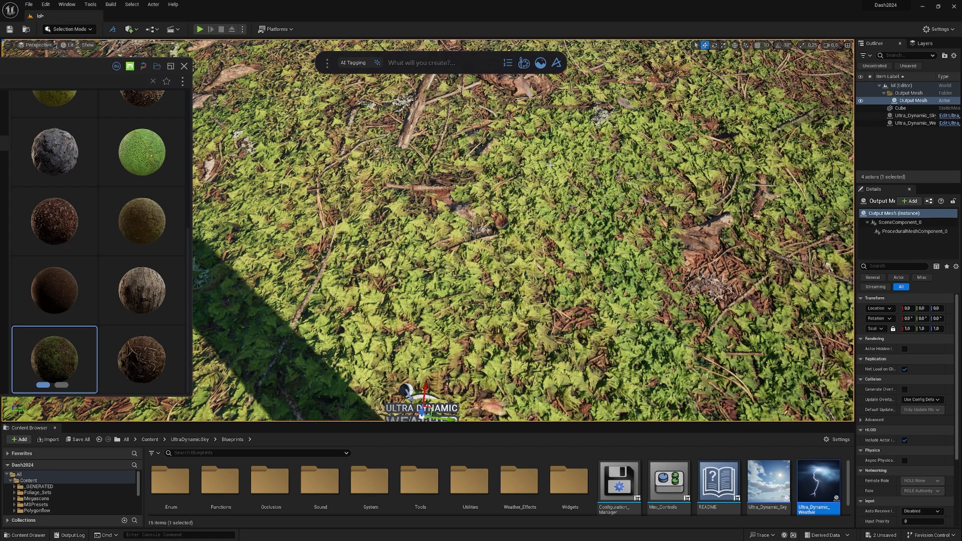
pyautogui.click(523, 63)
pyautogui.moveTo(430, 192); pyautogui.dragTo(725, 65)
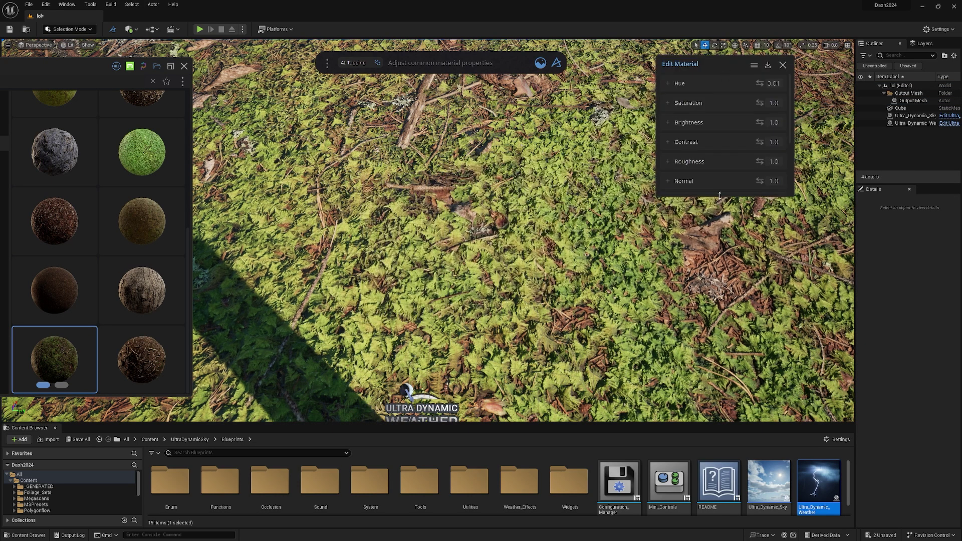
pyautogui.moveTo(718, 195); pyautogui.dragTo(718, 359)
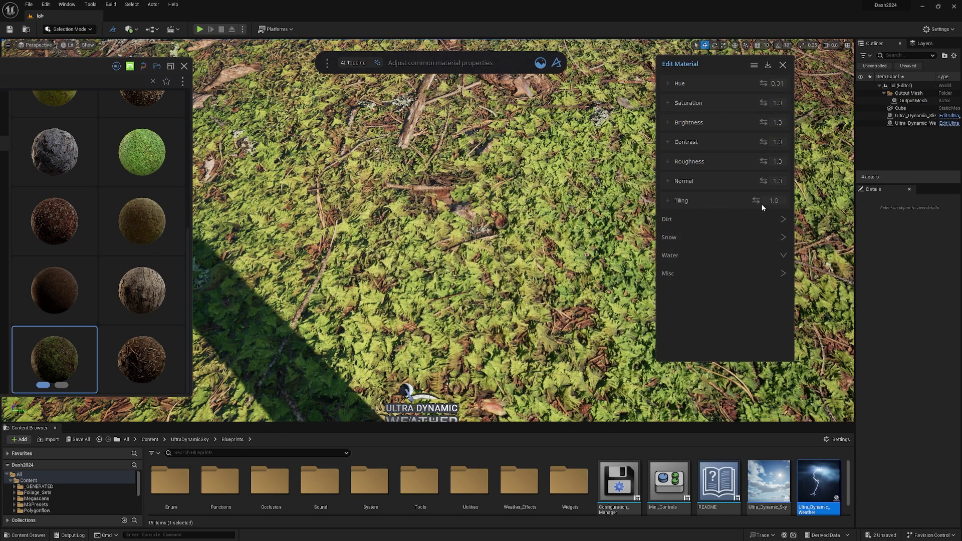
pyautogui.hotkey('ctrl', 'a')
pyautogui.write('5.0')
pyautogui.press('Return')
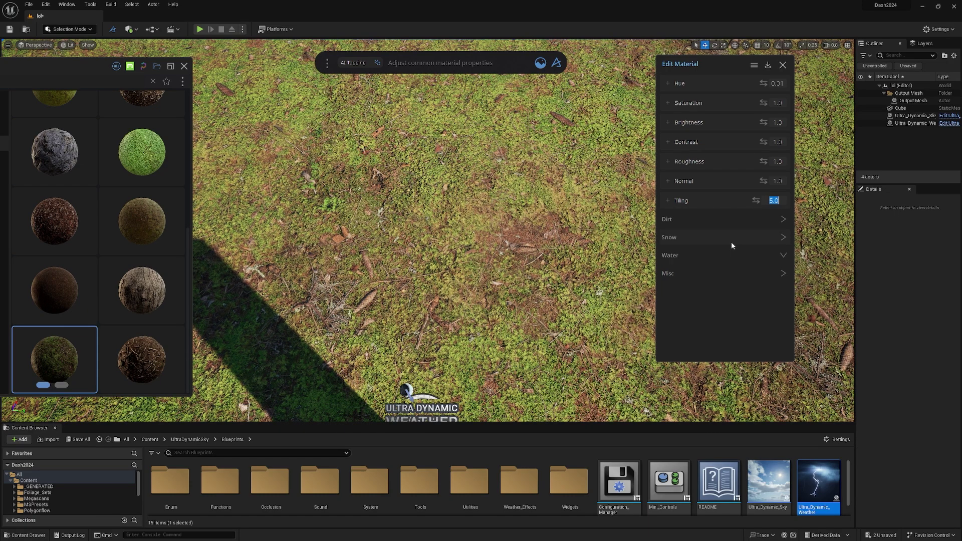
pyautogui.write('6.0')
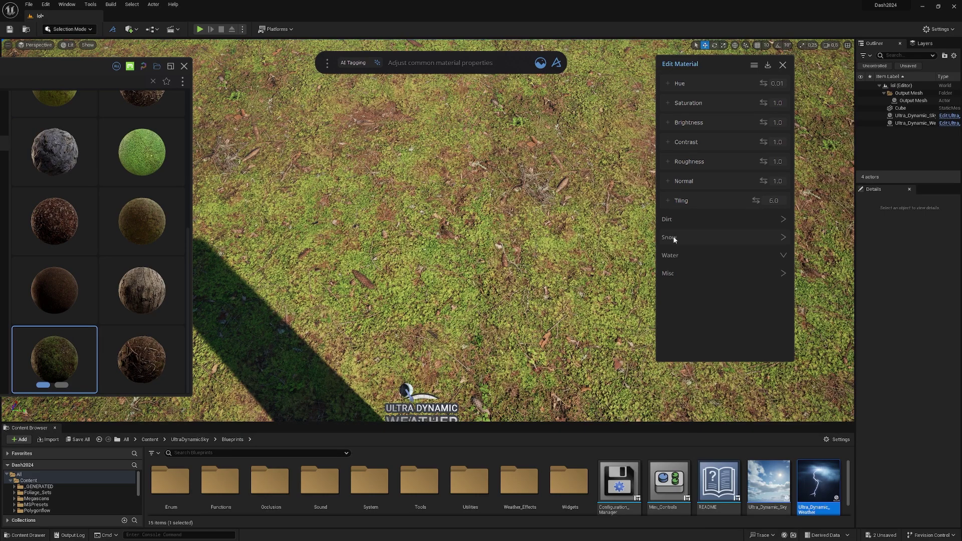
pyautogui.moveTo(608, 228); pyautogui.dragTo(666, 210, button='right')
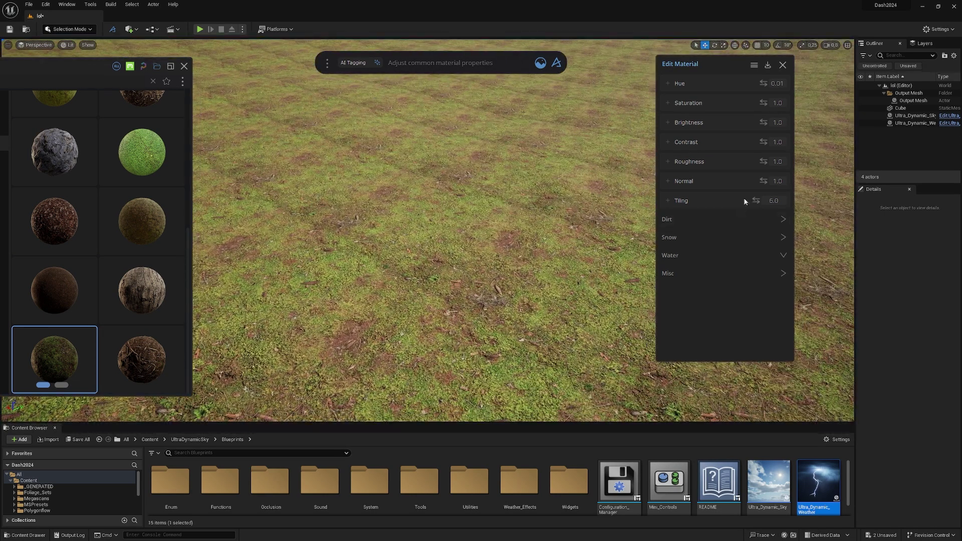
# Set the ground material's Normal to 0.8 and its Roughness to 0.75
pyautogui.moveTo(763, 181); pyautogui.dragTo(765, 181)
pyautogui.click(779, 180)
pyautogui.write('0.1')
pyautogui.click(779, 180)
pyautogui.write('0.3')
pyautogui.press('BackSpace')
pyautogui.write('8')
pyautogui.click(777, 161)
pyautogui.press('BackSpace')
pyautogui.write('0.75')
# Try Saturation values of 5.0 and 0.0 on the ground material and restore it to 1.0
pyautogui.click(775, 104)
pyautogui.write('5')
pyautogui.press('Return')
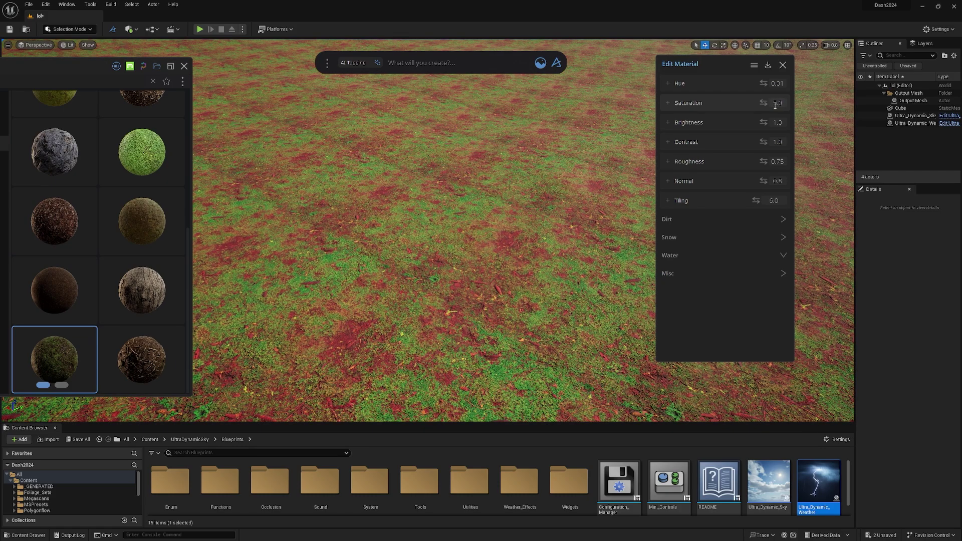
pyautogui.click(775, 105)
pyautogui.write('0')
pyautogui.press('Return')
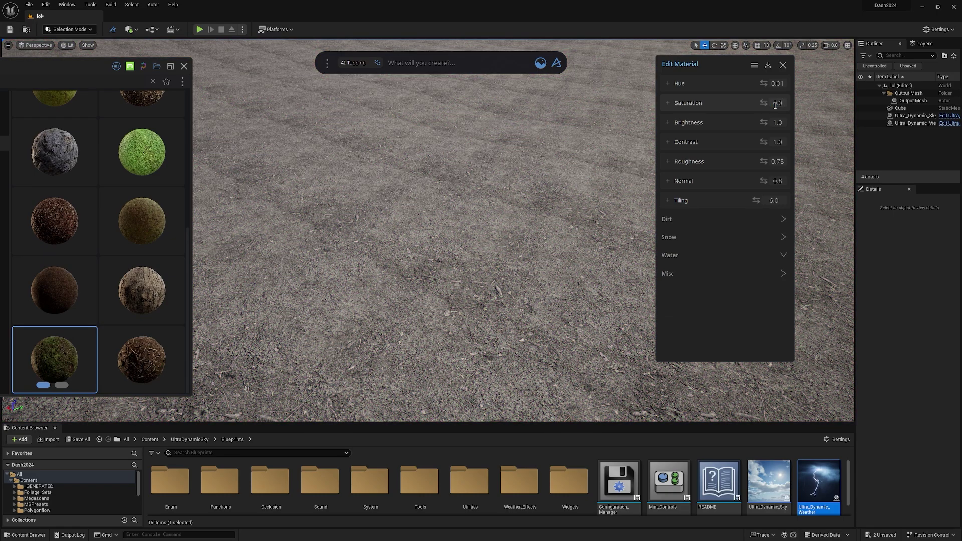
pyautogui.click(775, 105)
pyautogui.write('1')
pyautogui.press('Return')
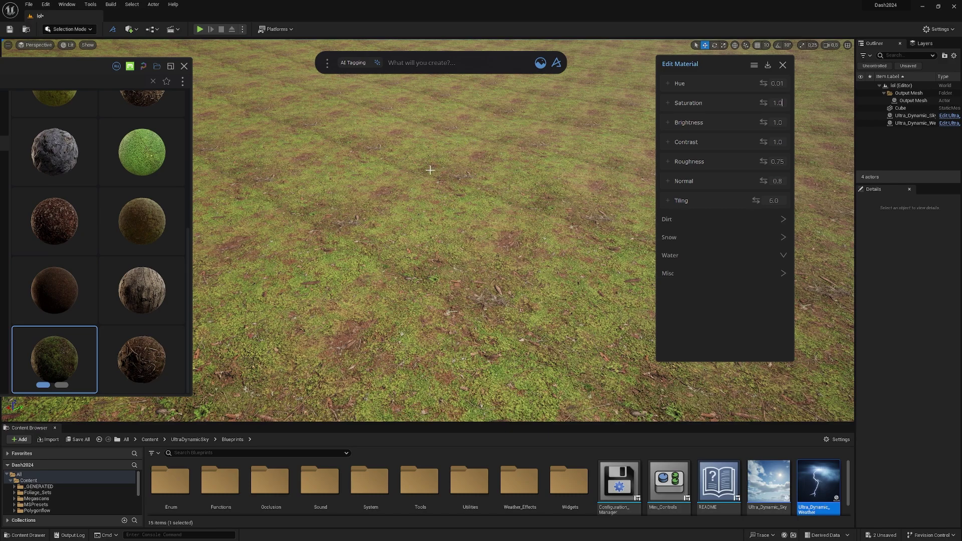
# Try the Dirt effect on the ground material from several viewpoints and turn it off again
pyautogui.scroll(-4, 548, 189)
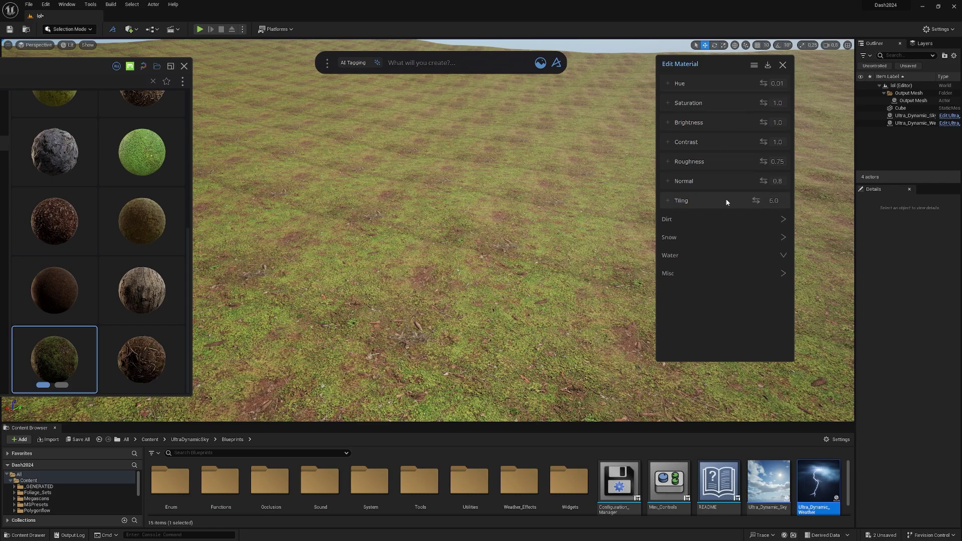
pyautogui.click(781, 220)
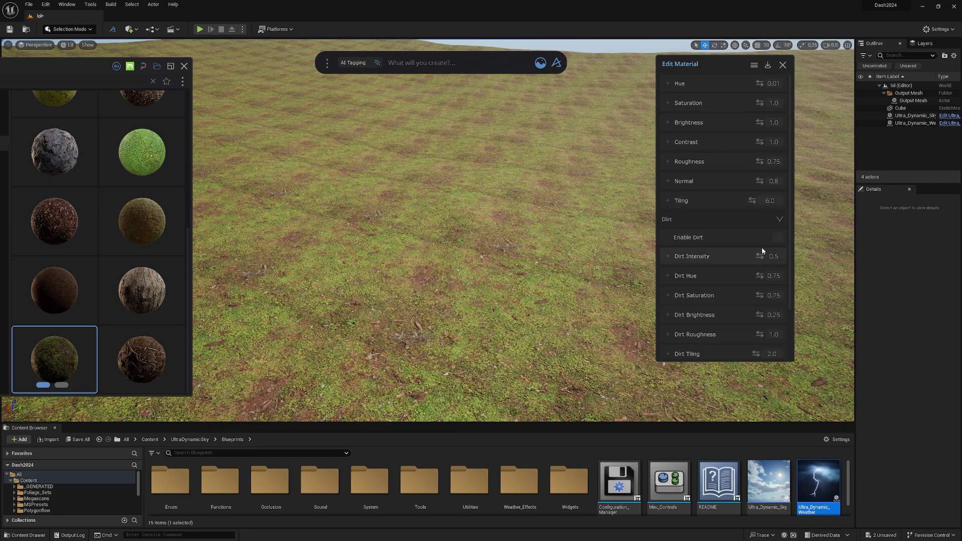
pyautogui.click(778, 237)
pyautogui.moveTo(581, 274); pyautogui.dragTo(647, 294, button='right')
pyautogui.click(778, 238)
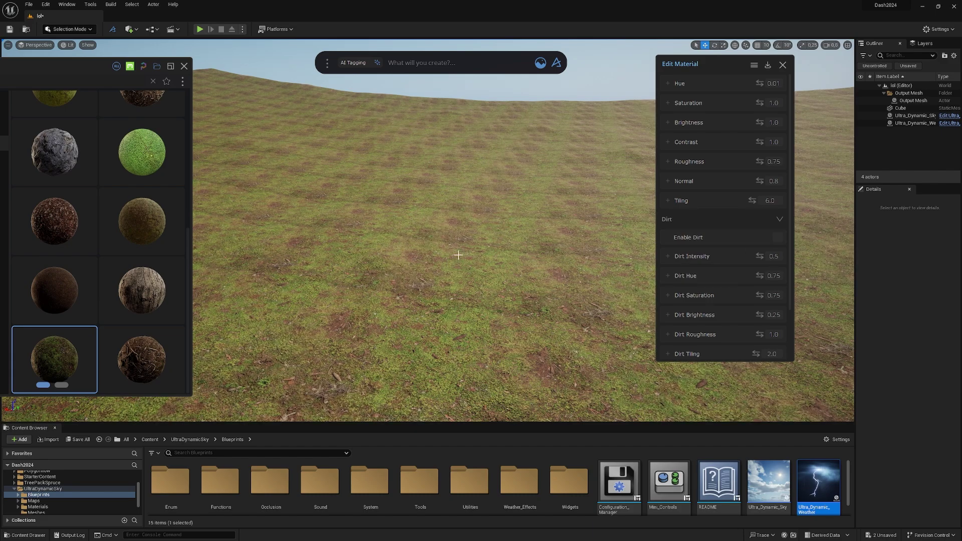
pyautogui.moveTo(414, 209); pyautogui.dragTo(481, 210, button='right')
pyautogui.moveTo(429, 158); pyautogui.dragTo(390, 209, button='right')
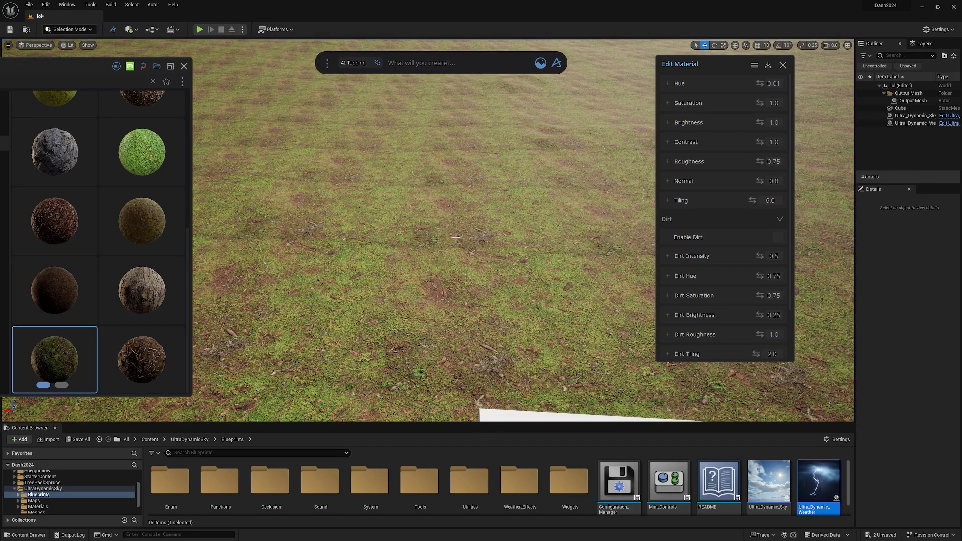
pyautogui.moveTo(456, 238); pyautogui.dragTo(449, 195, button='right')
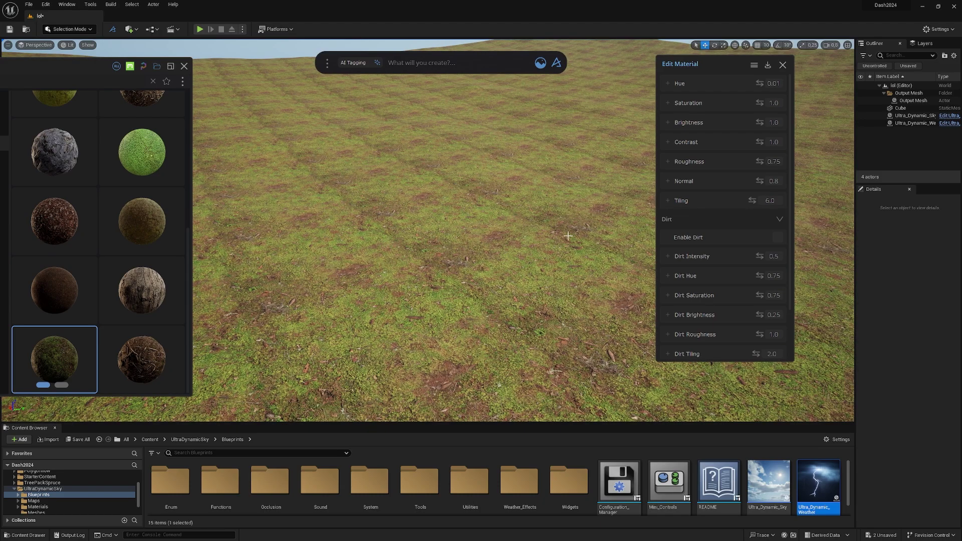
pyautogui.moveTo(586, 242); pyautogui.dragTo(647, 205, button='right')
pyautogui.click(781, 238)
pyautogui.click(781, 238)
# Try the Snow effect on the ground material, leave it disabled and close the material settings
pyautogui.click(779, 219)
pyautogui.click(781, 238)
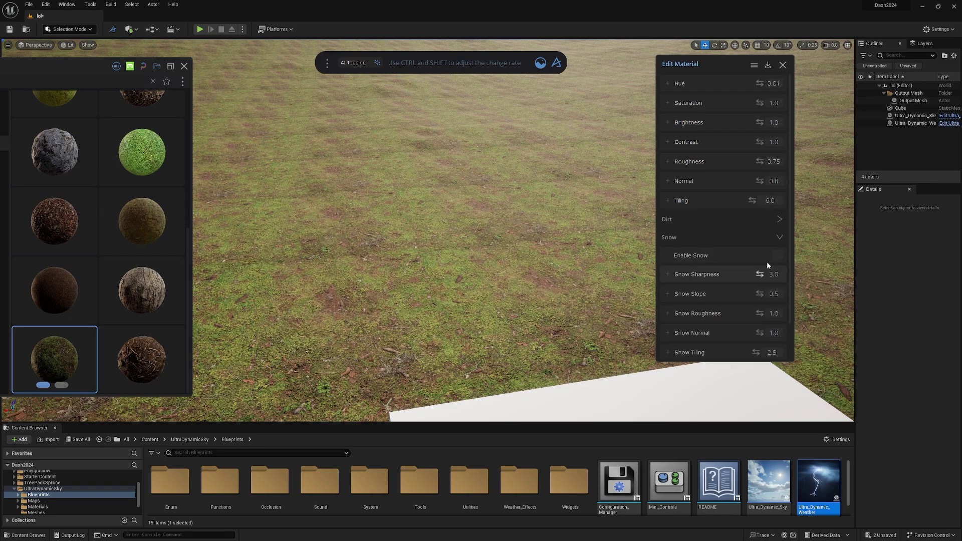
pyautogui.click(777, 255)
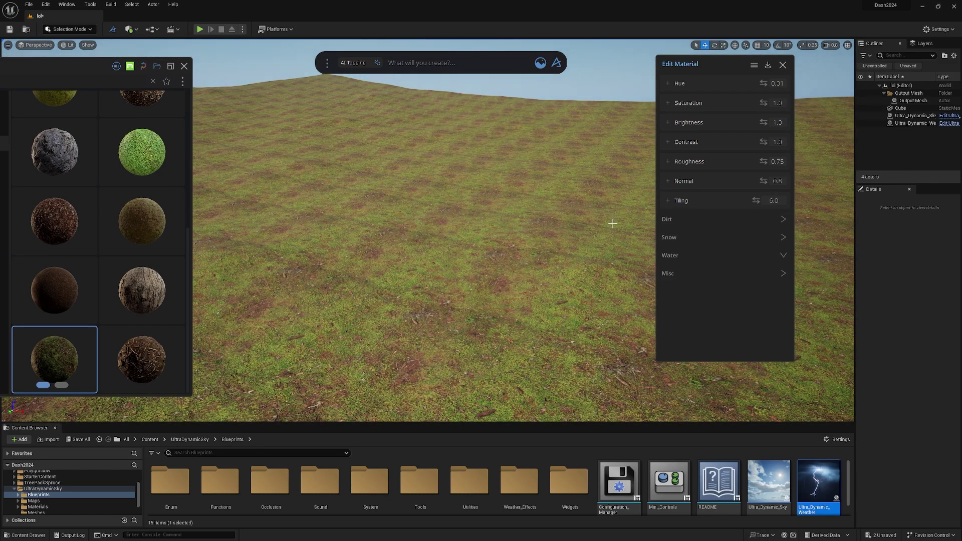
pyautogui.click(780, 68)
# Delete the tall reference cube from the terrain
pyautogui.moveTo(573, 222); pyautogui.dragTo(742, 225, button='right')
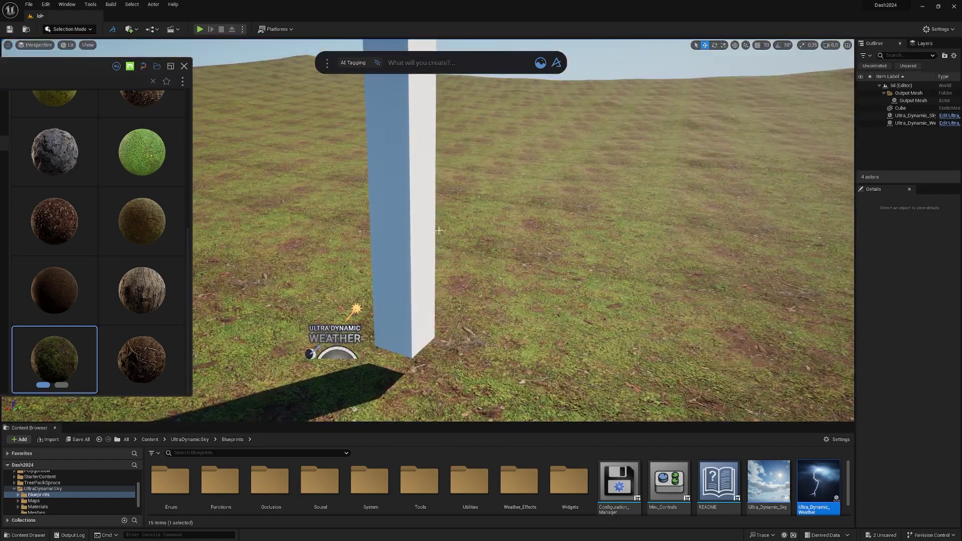
pyautogui.click(408, 234)
pyautogui.press('Delete')
pyautogui.moveTo(408, 233); pyautogui.dragTo(190, 212, button='right')
pyautogui.moveTo(411, 198)
pyautogui.mouseDown(button='right')
pyautogui.moveTo(412, 240)
pyautogui.moveTo(409, 211)
pyautogui.mouseUp(button='right')
# Reopen the Dash content browser and look through the 3D plants in the forest results for ground vegetation
pyautogui.moveTo(86, 72); pyautogui.dragTo(174, 62)
pyautogui.click(271, 56)
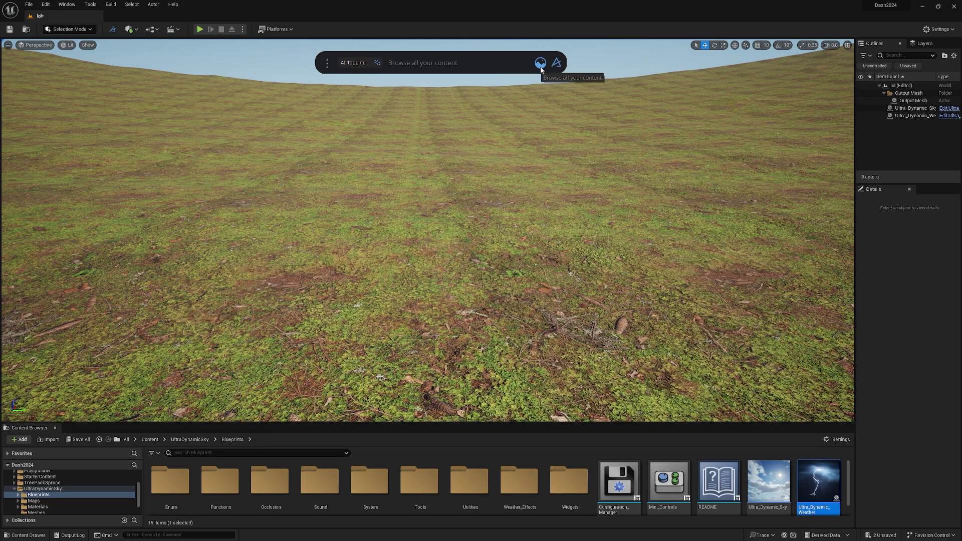
pyautogui.click(540, 63)
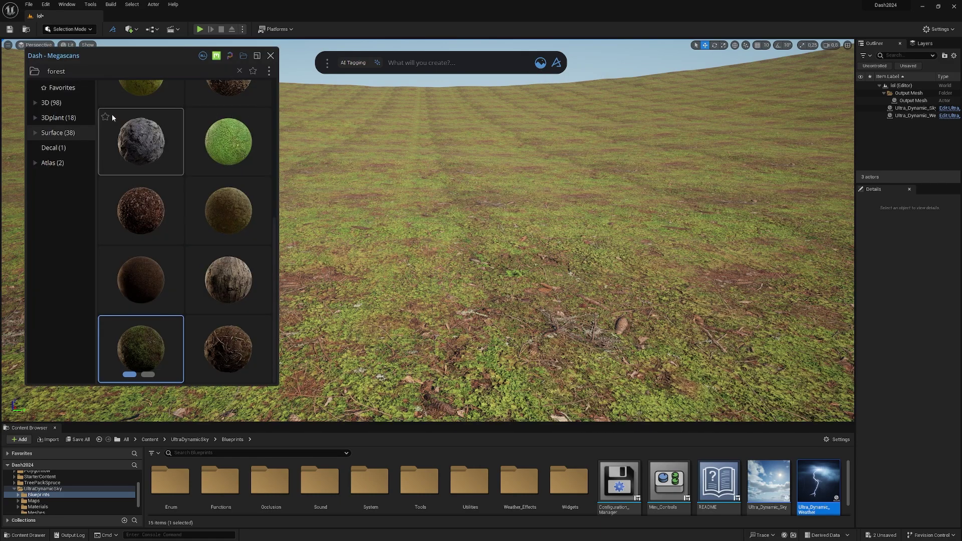
pyautogui.click(68, 118)
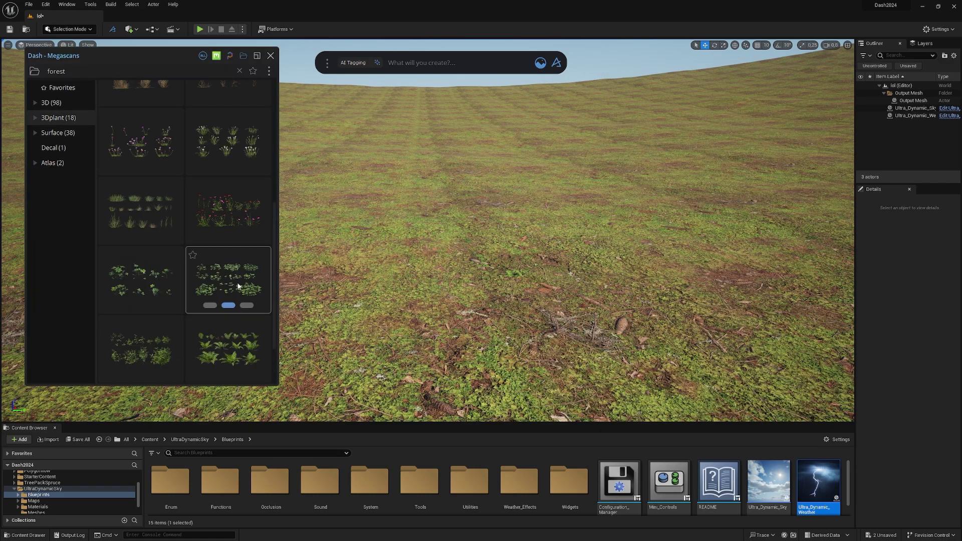
pyautogui.click(254, 296)
pyautogui.click(227, 215)
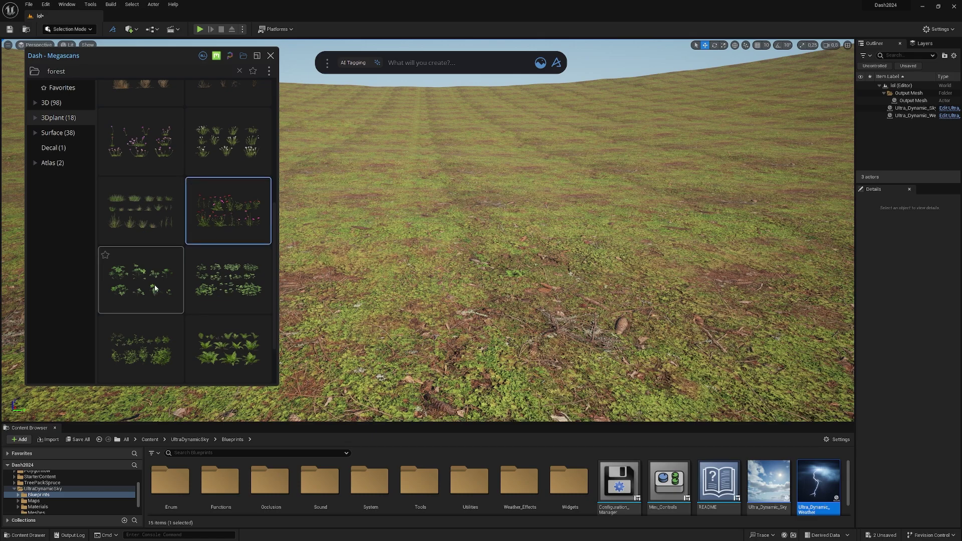
pyautogui.click(231, 280)
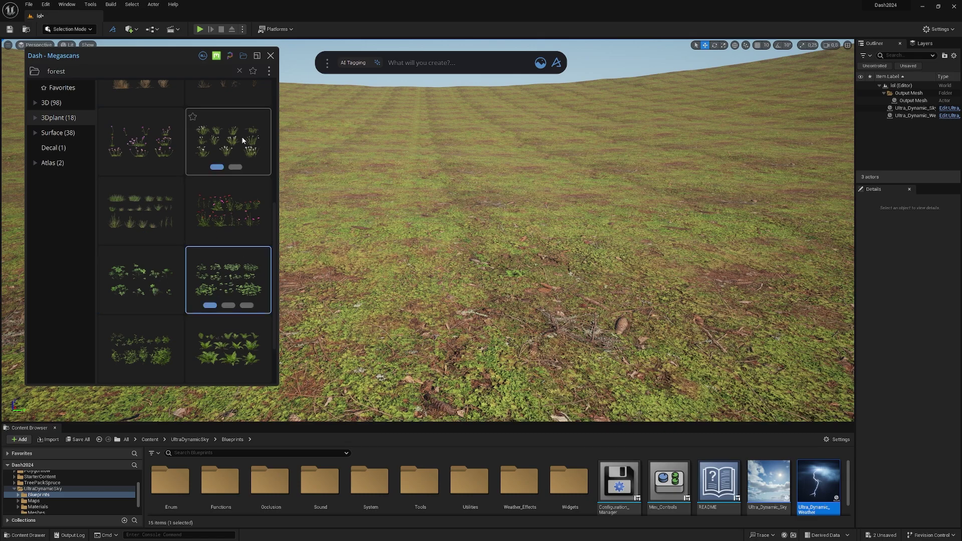
pyautogui.scroll(5, 205, 223)
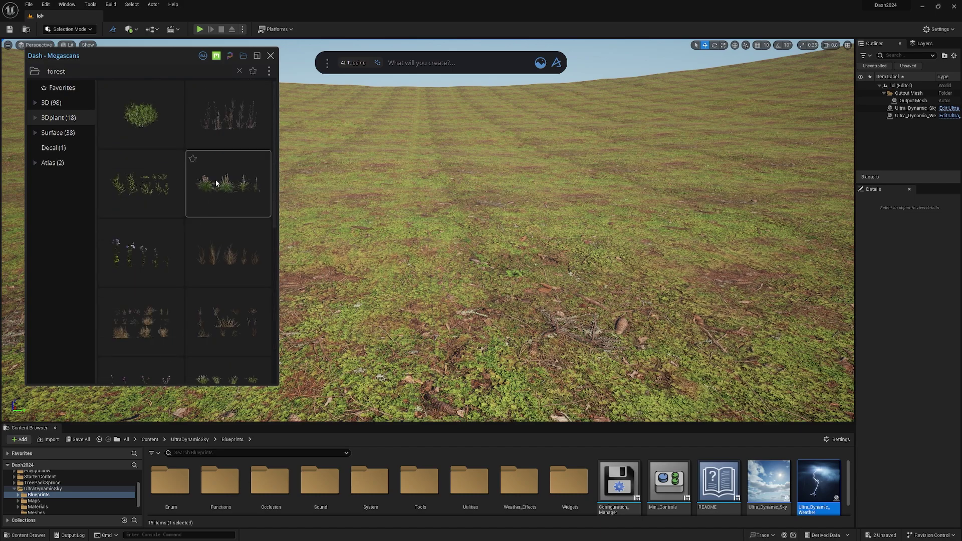
# Open Bridge, place its window beside the plant library and search its assets for foliage
pyautogui.click(271, 73)
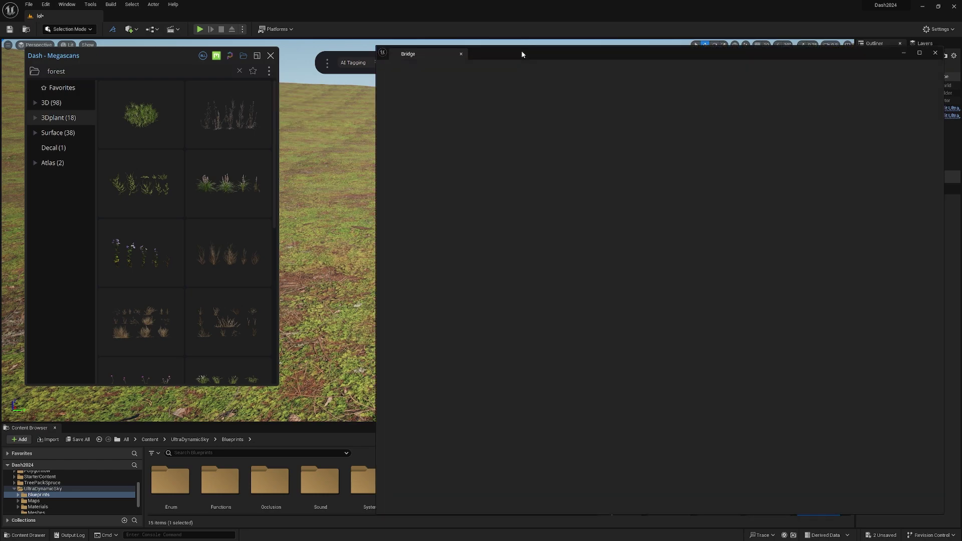
pyautogui.moveTo(521, 50); pyautogui.dragTo(482, 35)
pyautogui.moveTo(338, 31); pyautogui.dragTo(396, 66)
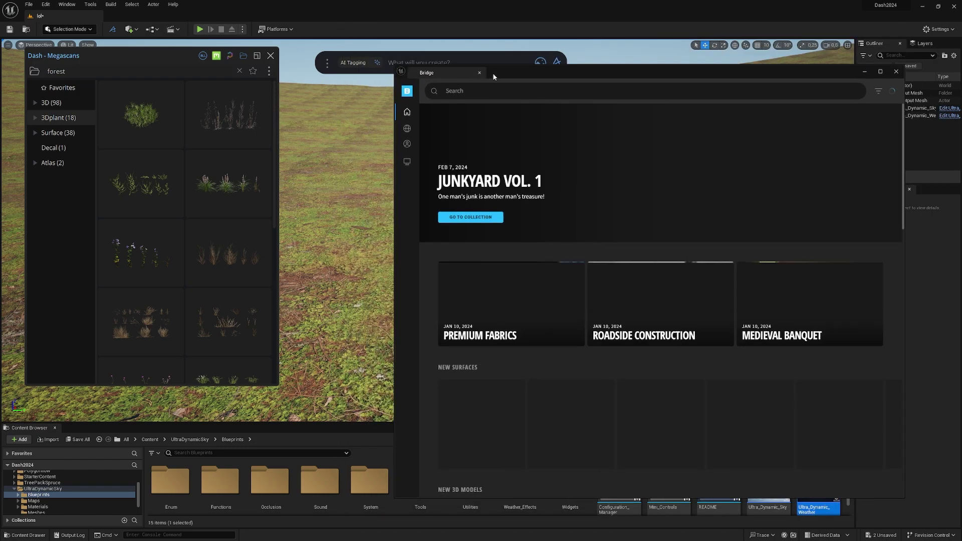
pyautogui.moveTo(496, 77); pyautogui.dragTo(435, 47)
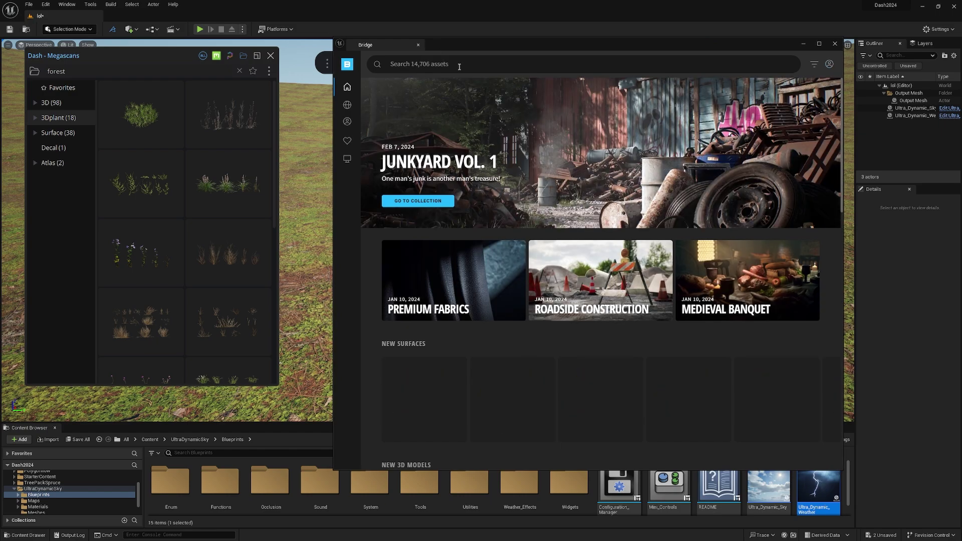
pyautogui.click(459, 67)
pyautogui.write('foliage')
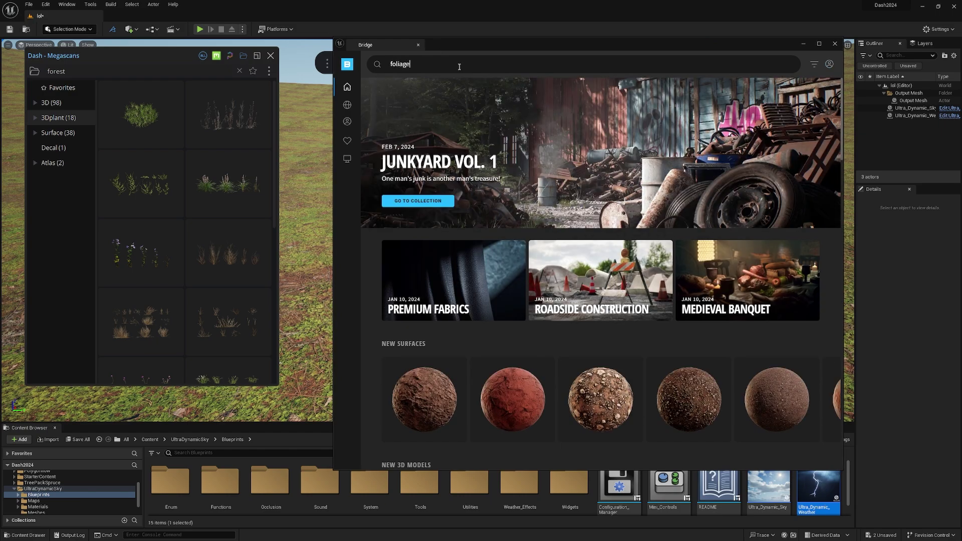
pyautogui.press('Return')
# Browse the Ground Cover category of Bridge's 3D Plants and show the Crowberry details
pyautogui.moveTo(347, 86)
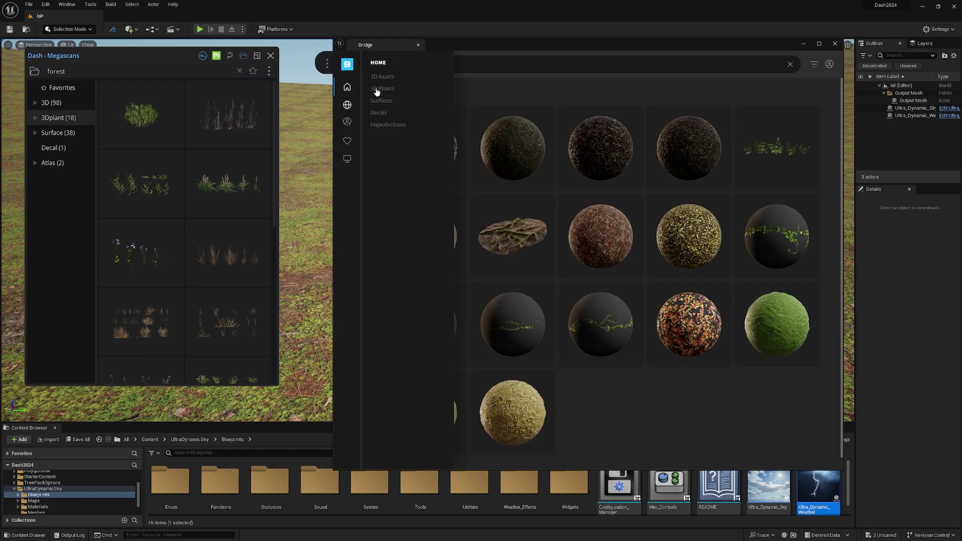
pyautogui.click(379, 89)
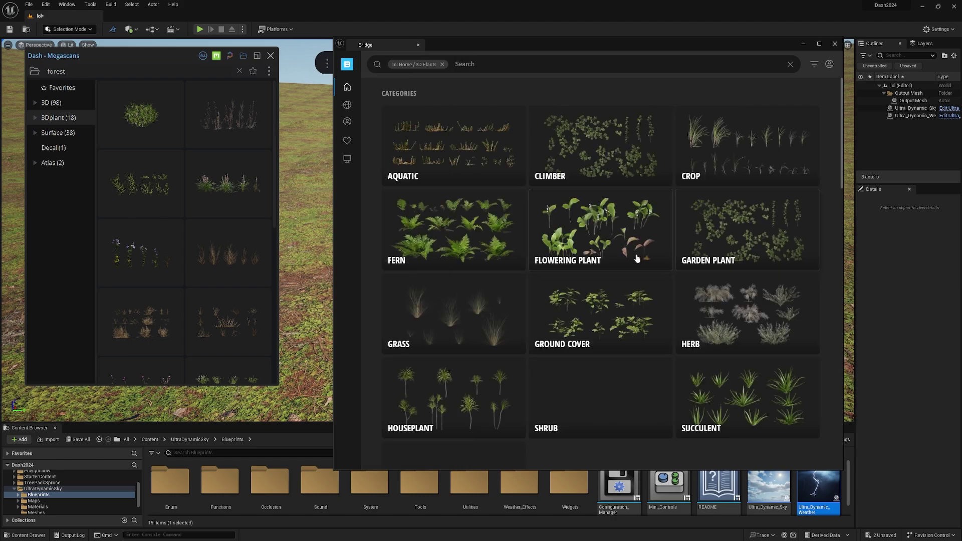
pyautogui.click(645, 343)
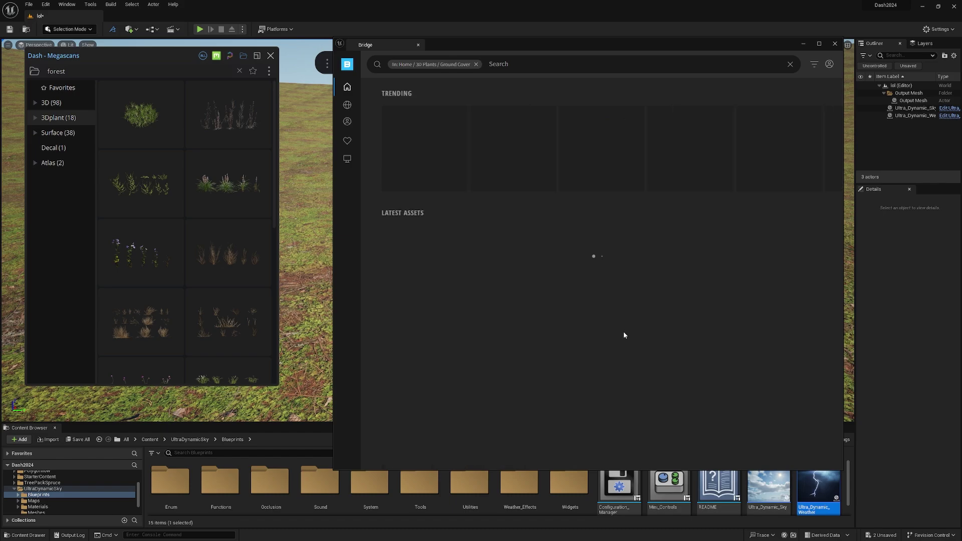
pyautogui.click(750, 343)
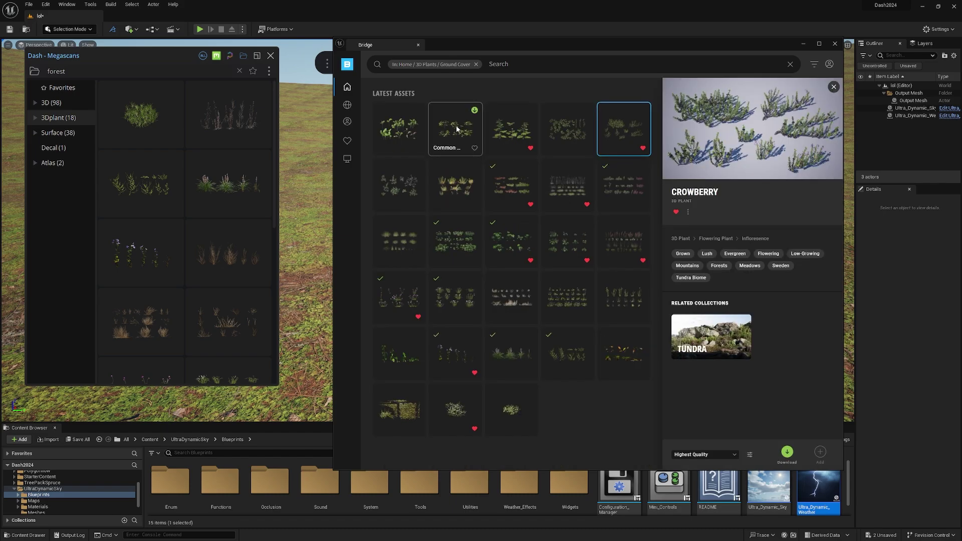
# Download the Common Hemp Nettle 3D plant at Highest Quality
pyautogui.click(456, 129)
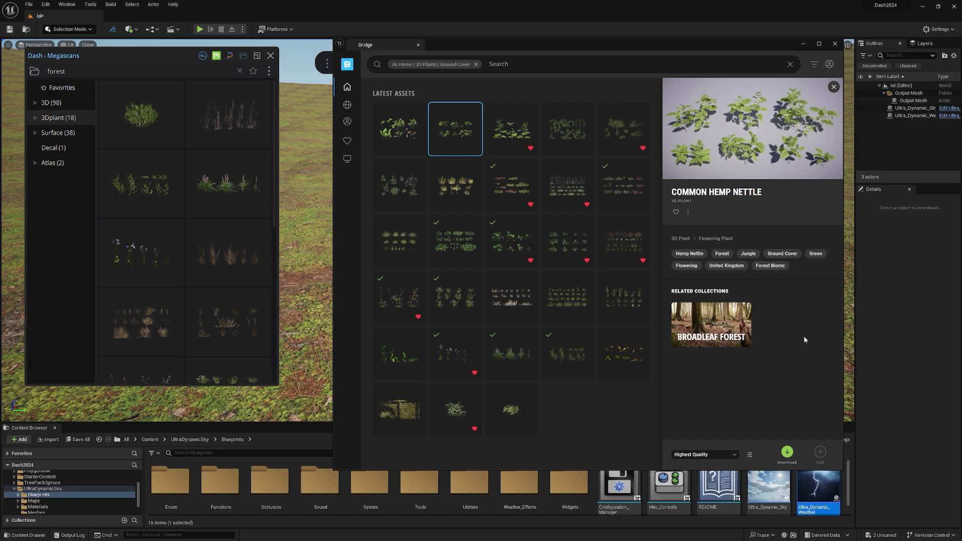
pyautogui.click(724, 455)
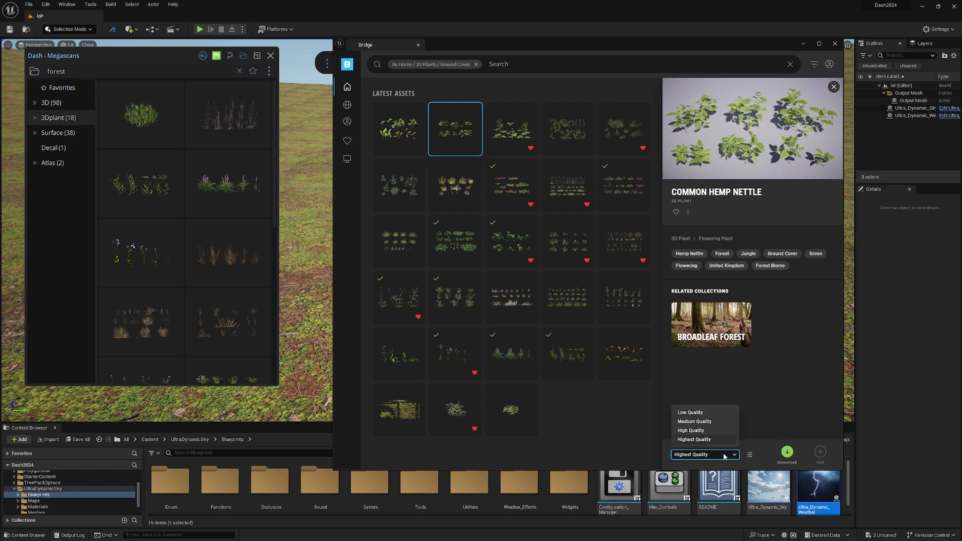
pyautogui.click(724, 456)
pyautogui.click(789, 453)
pyautogui.click(788, 453)
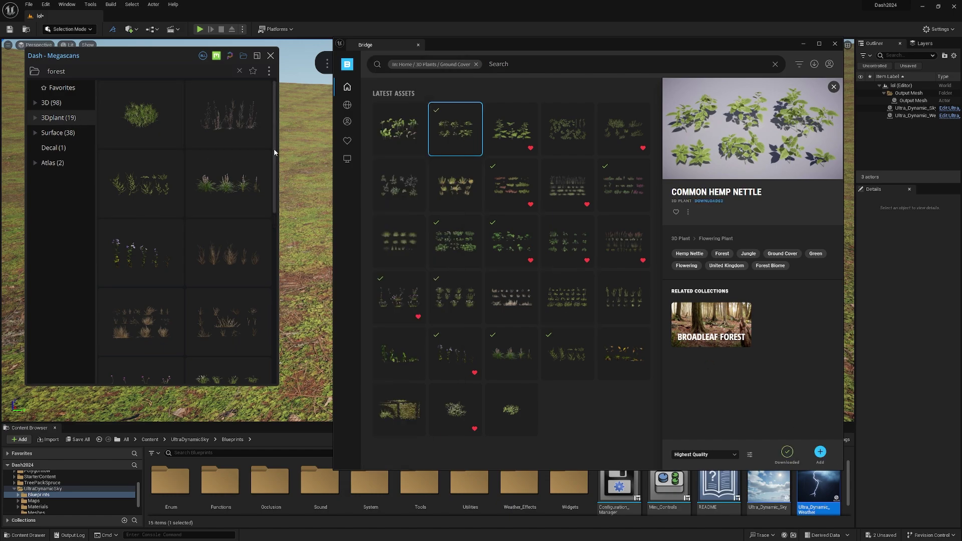
# Close Bridge and place one downloaded Common Hemp Nettle from the Dash library on the terrain
pyautogui.moveTo(274, 146); pyautogui.dragTo(288, 318)
pyautogui.click(834, 44)
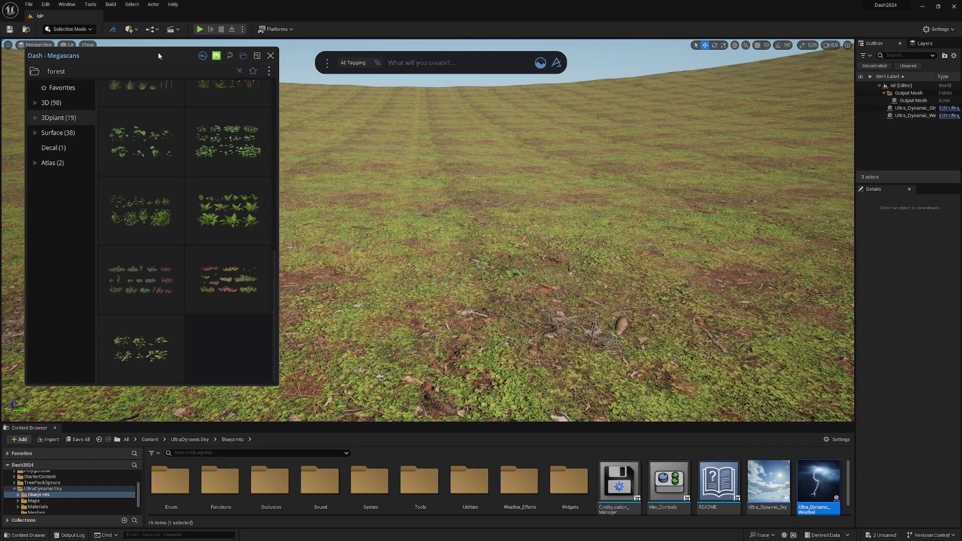
pyautogui.moveTo(159, 56); pyautogui.dragTo(246, 69)
pyautogui.click(241, 370)
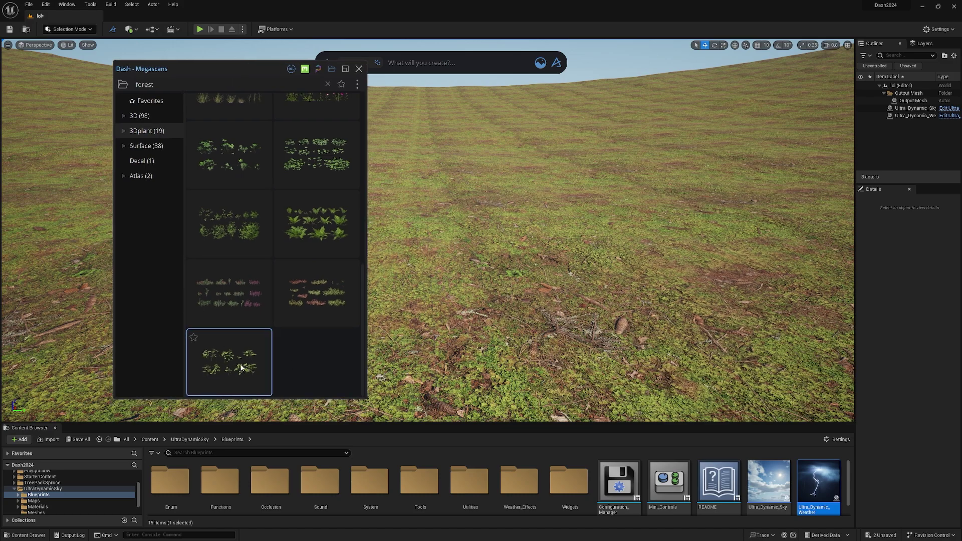
pyautogui.moveTo(593, 225); pyautogui.dragTo(514, 283)
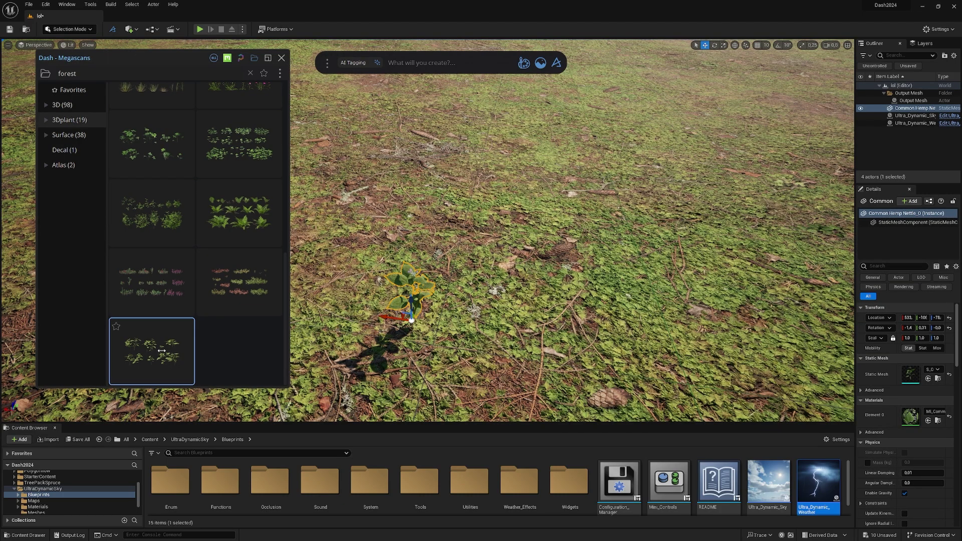
# Scatter the Common Hemp Nettle across the terrain with Scatter Here and move the Surface Scatter settings aside
pyautogui.moveTo(150, 349); pyautogui.dragTo(413, 230)
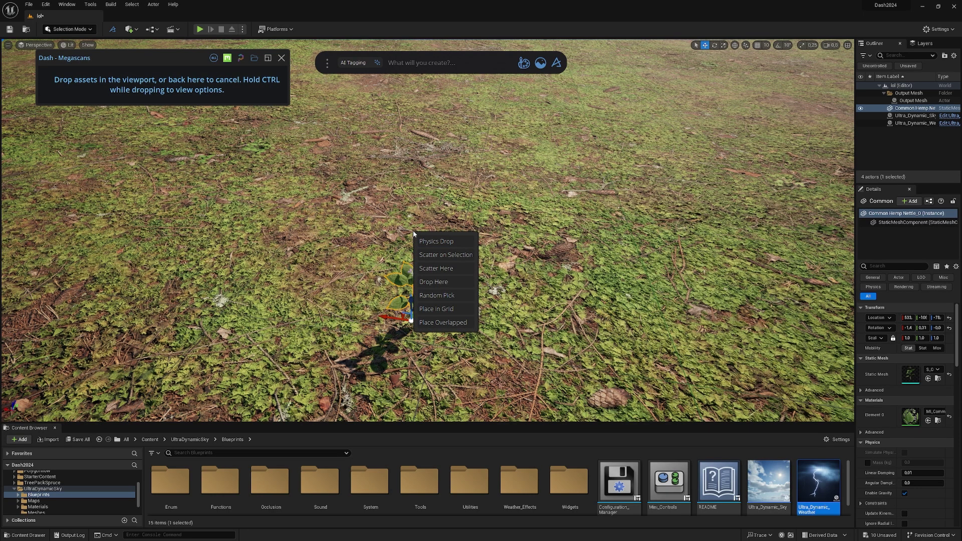
pyautogui.click(439, 269)
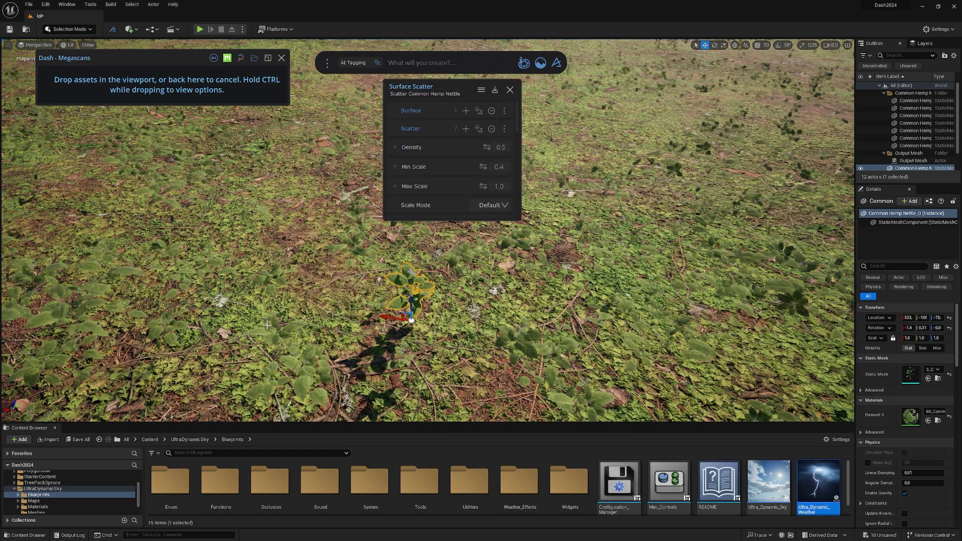
pyautogui.moveTo(584, 263); pyautogui.dragTo(511, 236, button='right')
pyautogui.moveTo(742, 178); pyautogui.dragTo(747, 150)
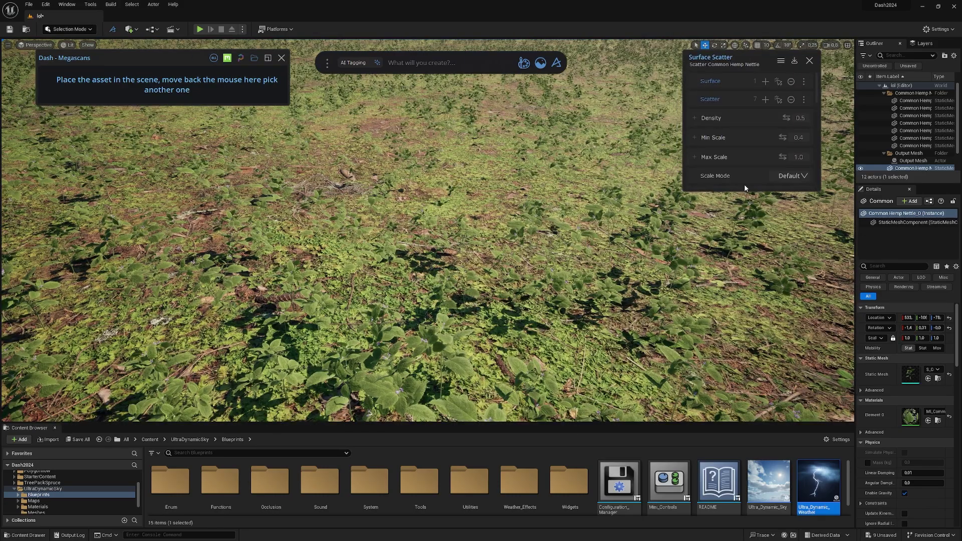
# Enlarge the Surface Scatter settings and set the hemp nettle Density to 0.55
pyautogui.moveTo(746, 190); pyautogui.dragTo(745, 299)
pyautogui.moveTo(451, 231); pyautogui.dragTo(356, 246, button='right')
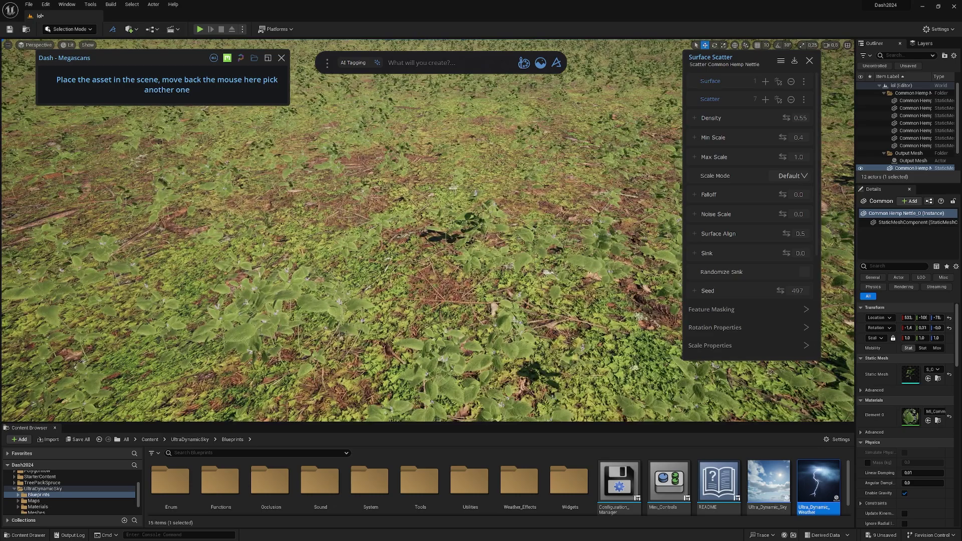
pyautogui.moveTo(425, 230)
pyautogui.mouseDown(button='right')
pyautogui.moveTo(426, 181)
pyautogui.moveTo(415, 221)
pyautogui.mouseUp(button='right')
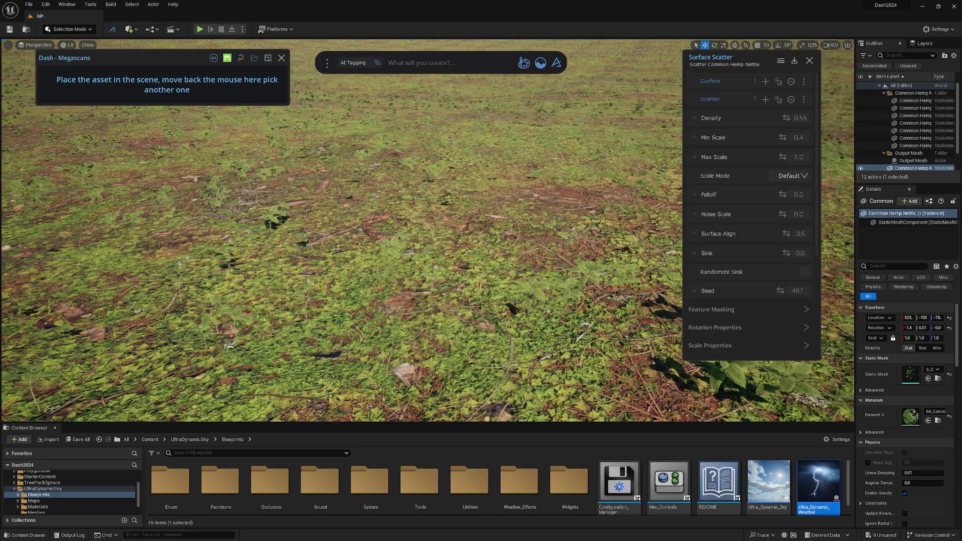
# Reopen the Terrain Generator settings for the ground mesh, try Scale 3, settle on Scale 1.0 and close the settings
pyautogui.click(440, 169)
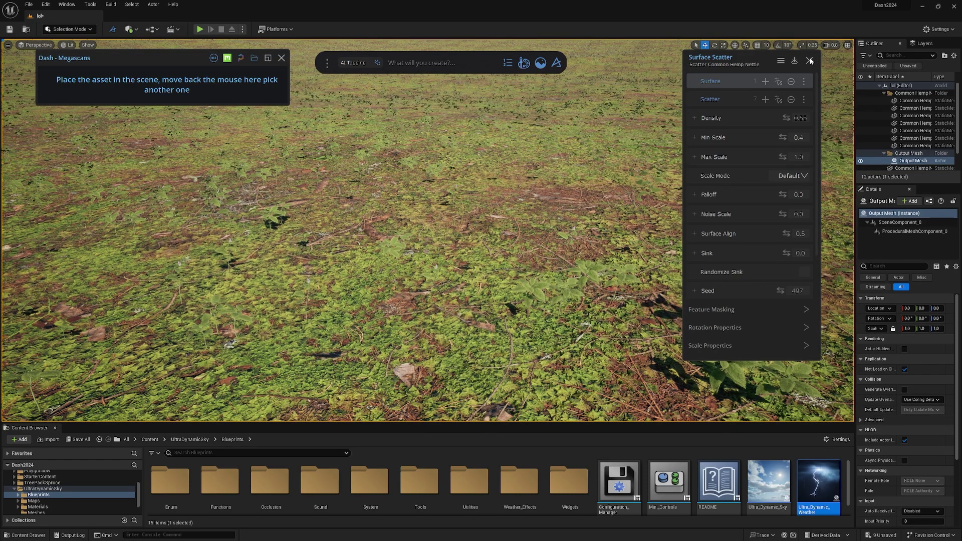
pyautogui.click(524, 65)
pyautogui.click(523, 64)
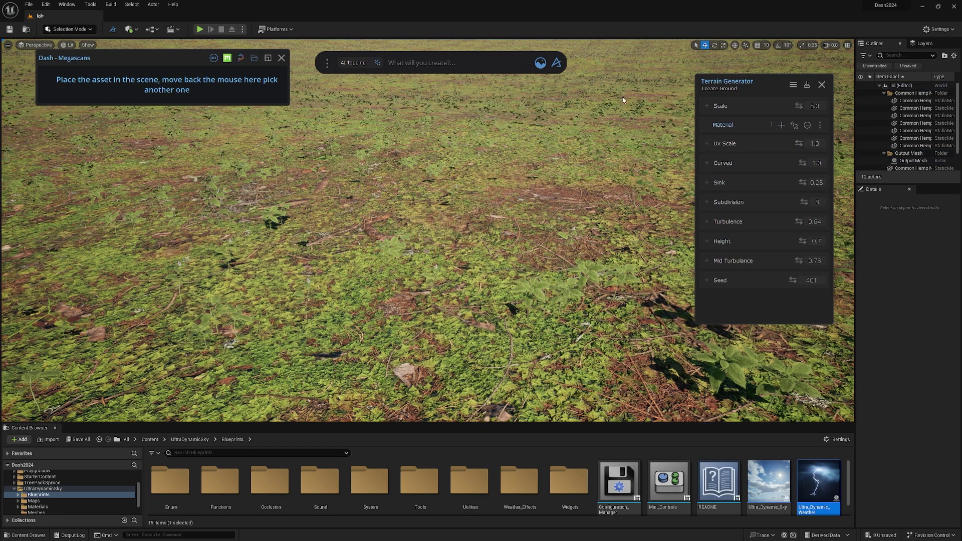
pyautogui.click(815, 106)
pyautogui.doubleClick(816, 107)
pyautogui.write('3')
pyautogui.press('Return')
pyautogui.doubleClick(818, 107)
pyautogui.write('1')
pyautogui.press('Return')
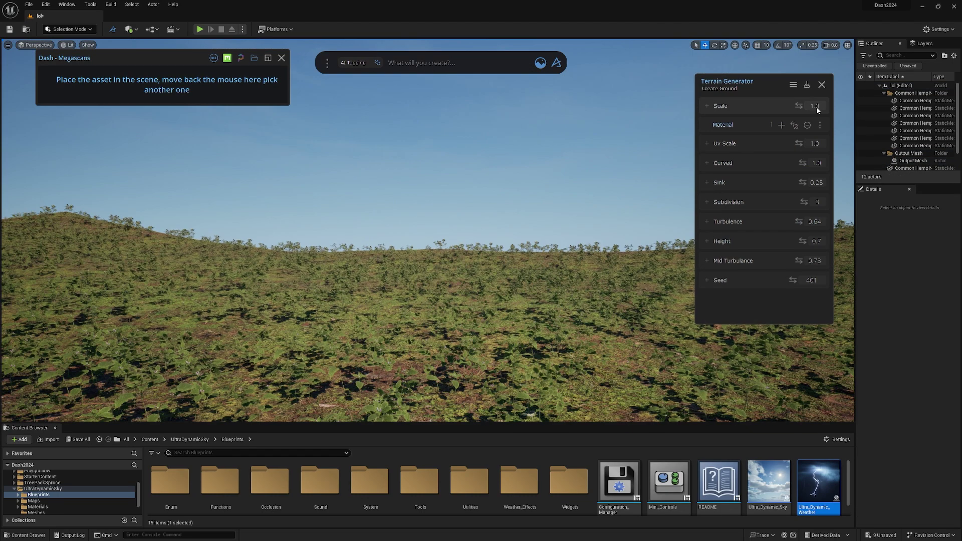
pyautogui.moveTo(500, 310); pyautogui.dragTo(500, 366, button='right')
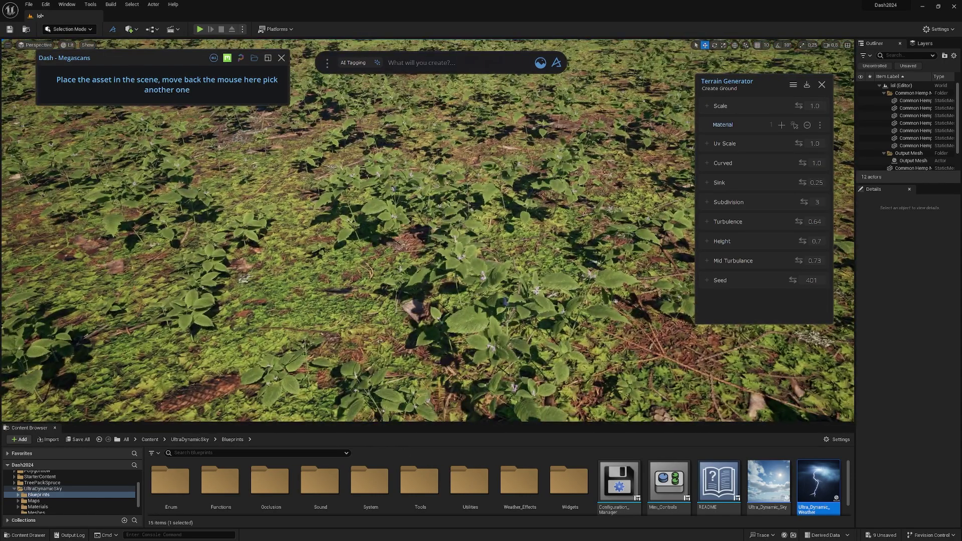
pyautogui.click(822, 84)
# Select the scattered hemp nettle plants and reopen their Surface Scatter settings
pyautogui.moveTo(410, 273); pyautogui.dragTo(461, 295, button='right')
pyautogui.press('w')
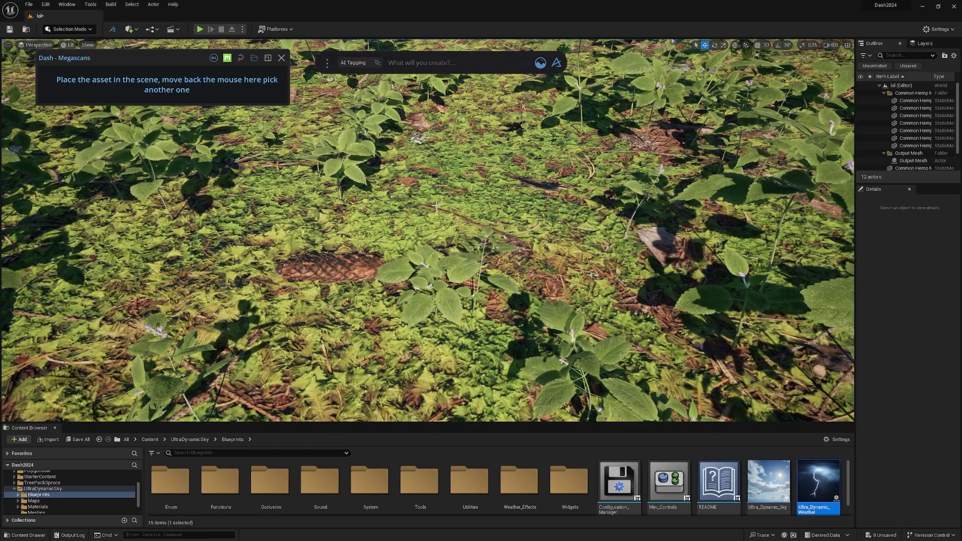
pyautogui.click(440, 180)
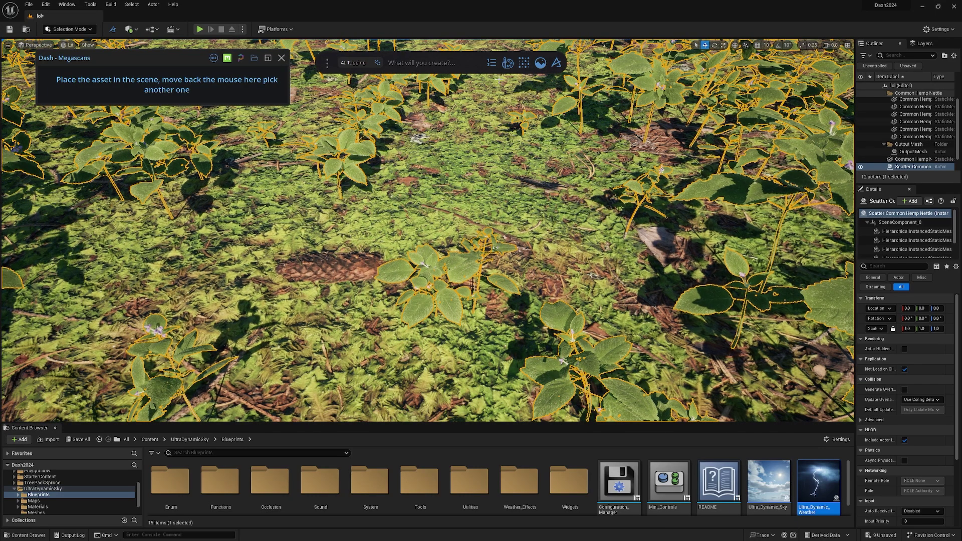
pyautogui.click(493, 62)
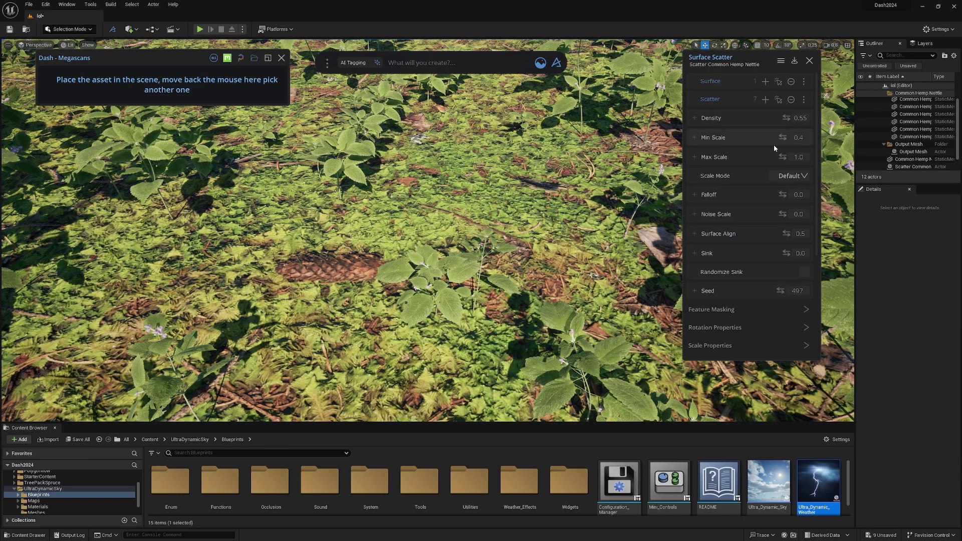
# Inspect the scattered hemp nettle plants up close and set their Min Scale to 0.2
pyautogui.press('s')
pyautogui.moveTo(370, 254); pyautogui.dragTo(369, 255, button='right')
pyautogui.press('w')
pyautogui.moveTo(642, 180); pyautogui.dragTo(633, 187, button='right')
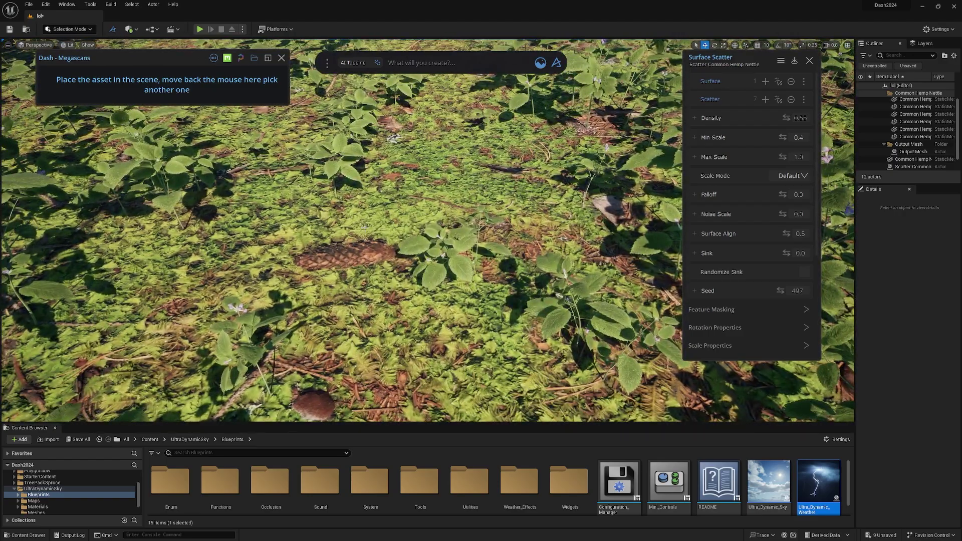
pyautogui.press('s')
pyautogui.moveTo(348, 277); pyautogui.dragTo(363, 275, button='right')
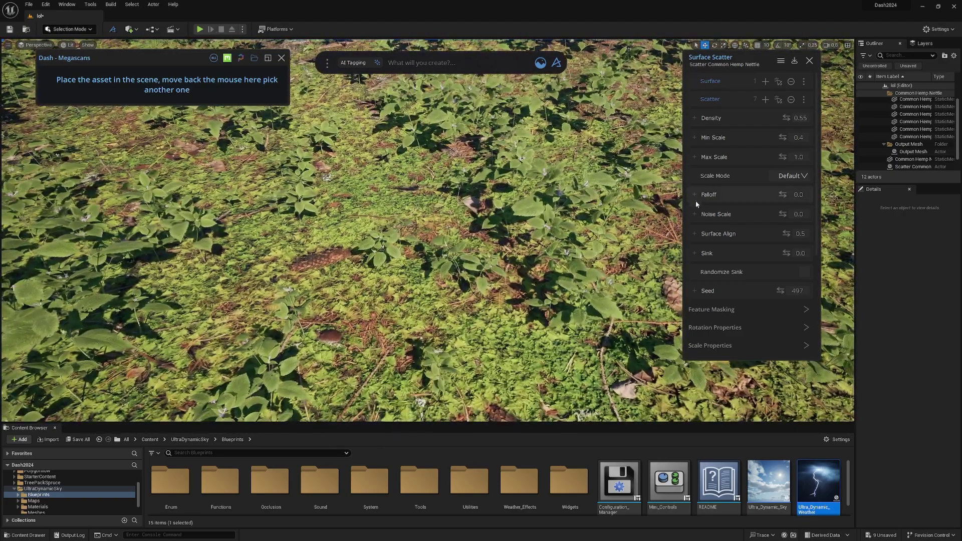
pyautogui.doubleClick(800, 140)
pyautogui.write('0.2')
pyautogui.press('Return')
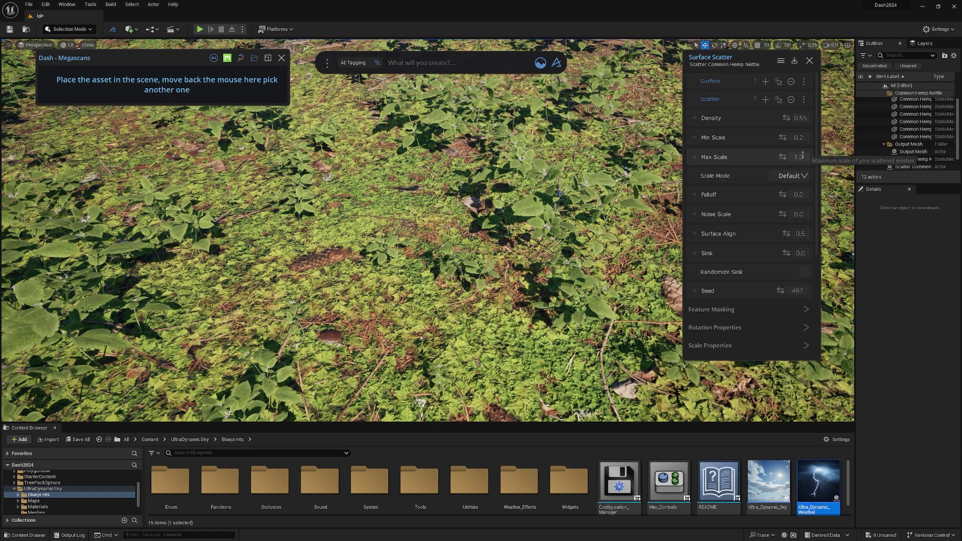
# Set the scattered hemp nettle's Max Scale to 0.5 and its Density to 0.8
pyautogui.press('Tab')
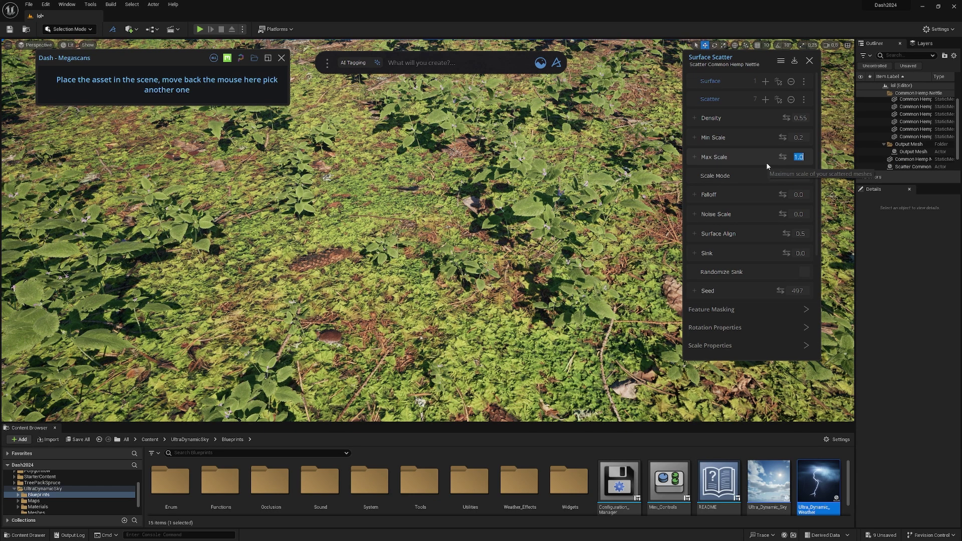
pyautogui.write('0.5')
pyautogui.press('Return')
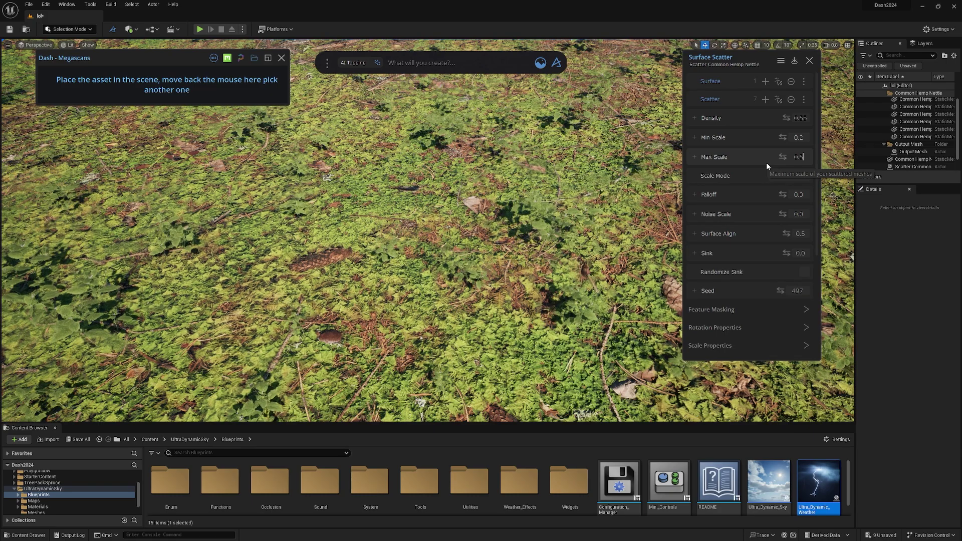
pyautogui.moveTo(666, 153); pyautogui.dragTo(665, 56, button='right')
pyautogui.doubleClick(802, 118)
pyautogui.write('8')
pyautogui.press('Return')
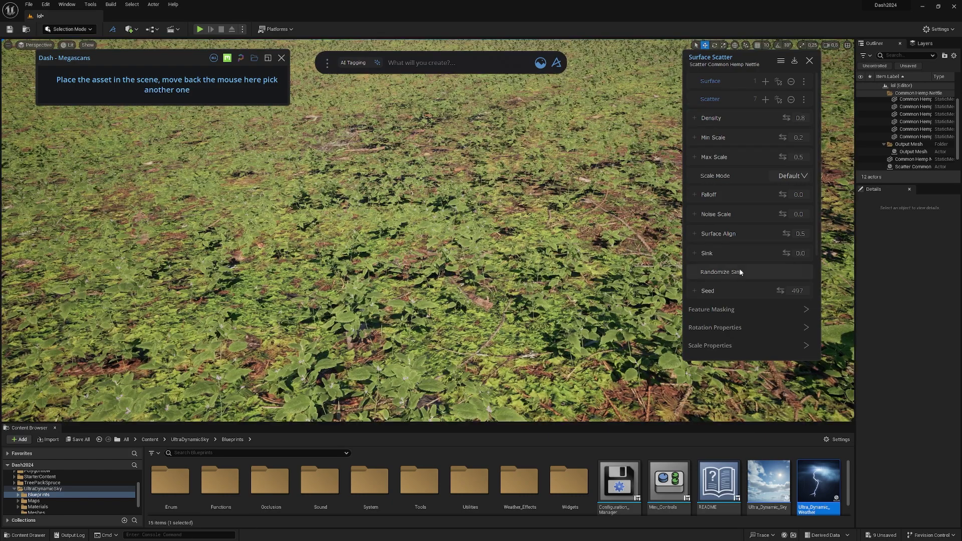
# Set the hemp nettle scatter's Noise Scale to 0.2 and check the plants across the terrain
pyautogui.doubleClick(800, 214)
pyautogui.write('2')
pyautogui.press('Return')
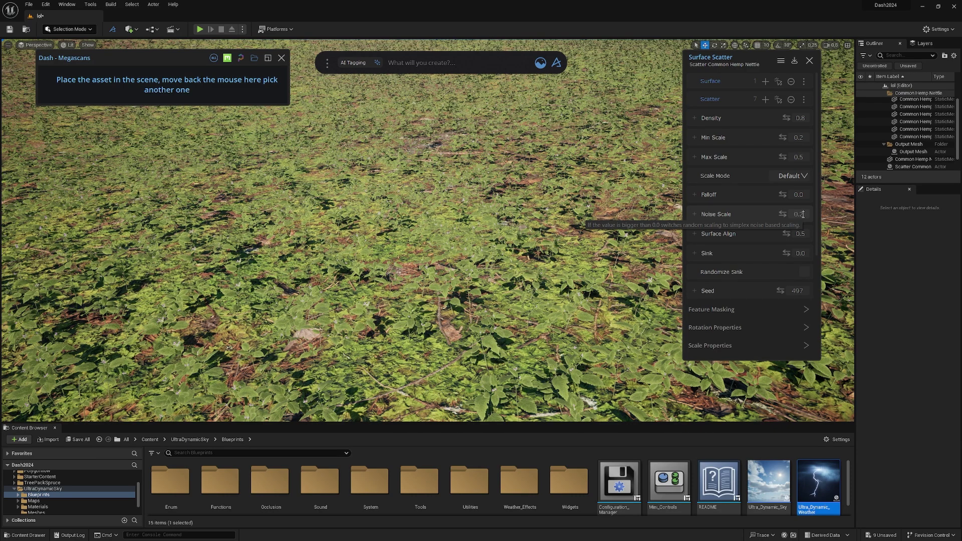
pyautogui.moveTo(488, 281); pyautogui.dragTo(431, 275, button='right')
pyautogui.moveTo(529, 201); pyautogui.dragTo(591, 185, button='right')
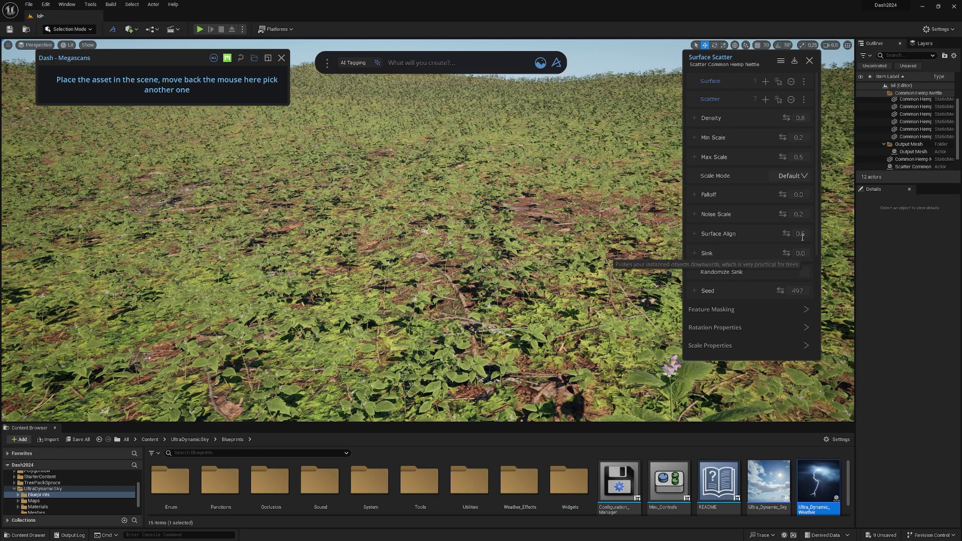
# Enable Randomize Sink for the hemp nettle with Sink 0.1, and set the scatter Seed to 5892
pyautogui.click(804, 272)
pyautogui.click(804, 253)
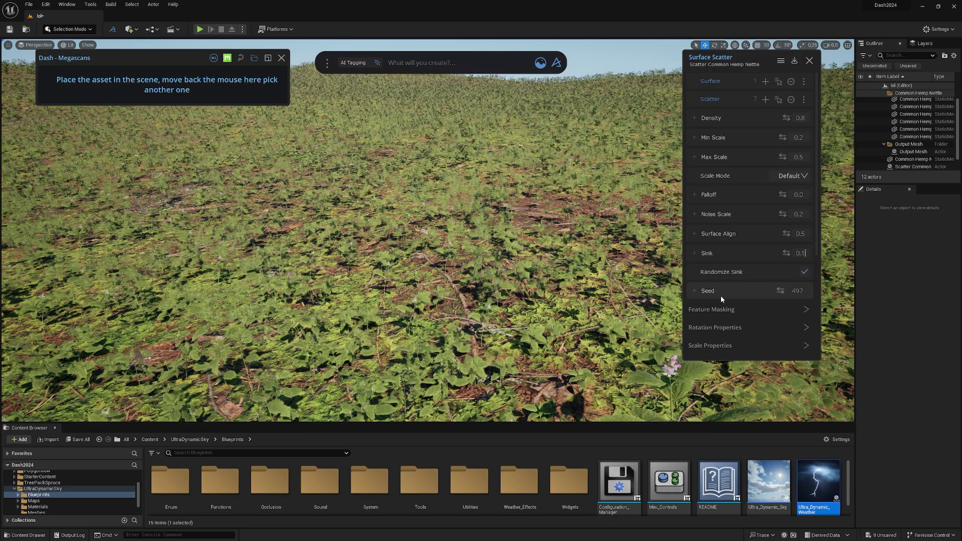
pyautogui.click(799, 291)
pyautogui.write('5892')
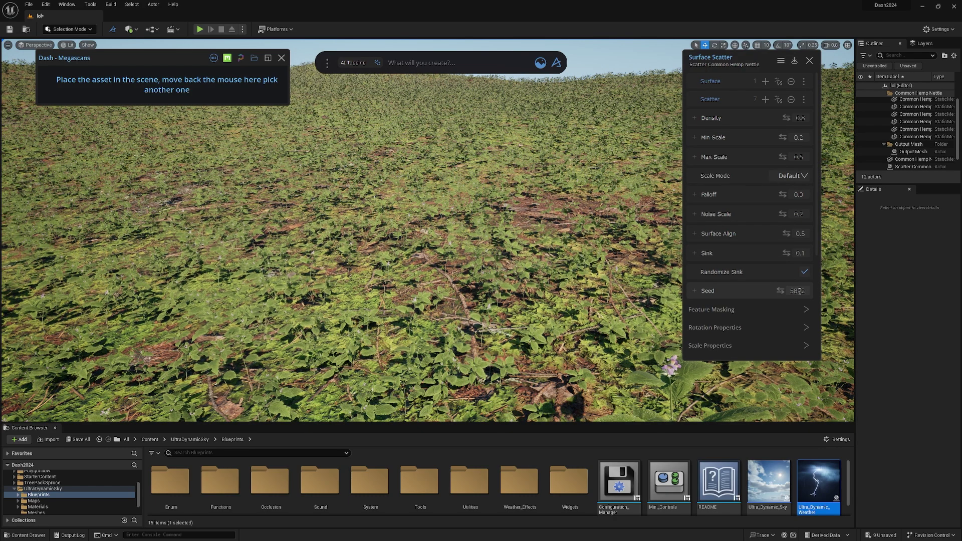
pyautogui.press('Return')
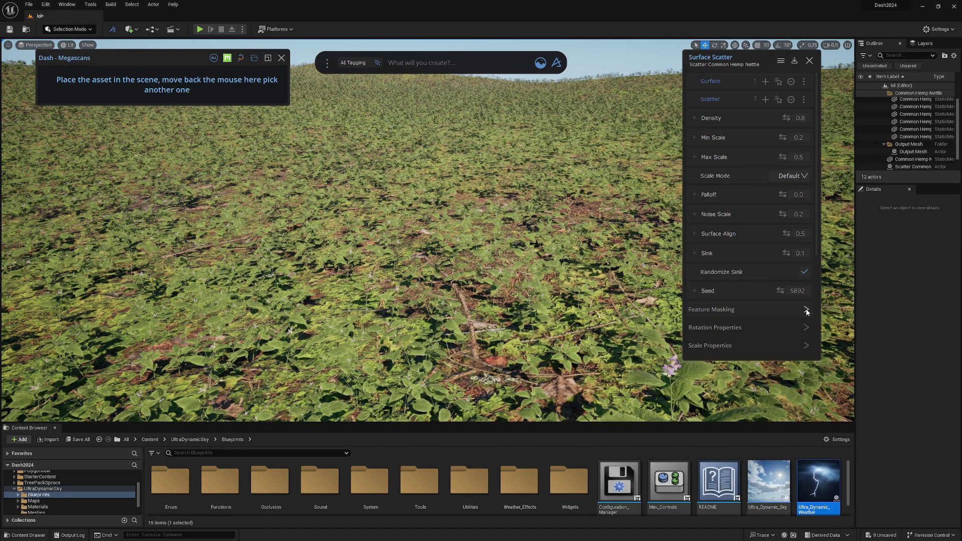
# Set the Noise Mask Breakup of the hemp nettle scatter to 0.3, review the remaining noise settings and collapse the group
pyautogui.scroll(-1, 778, 302)
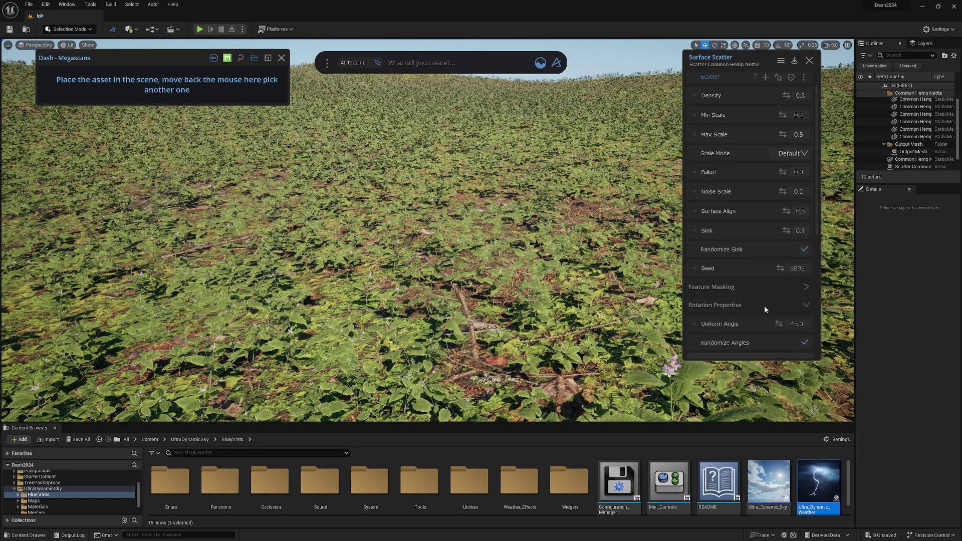
pyautogui.scroll(-2, 765, 305)
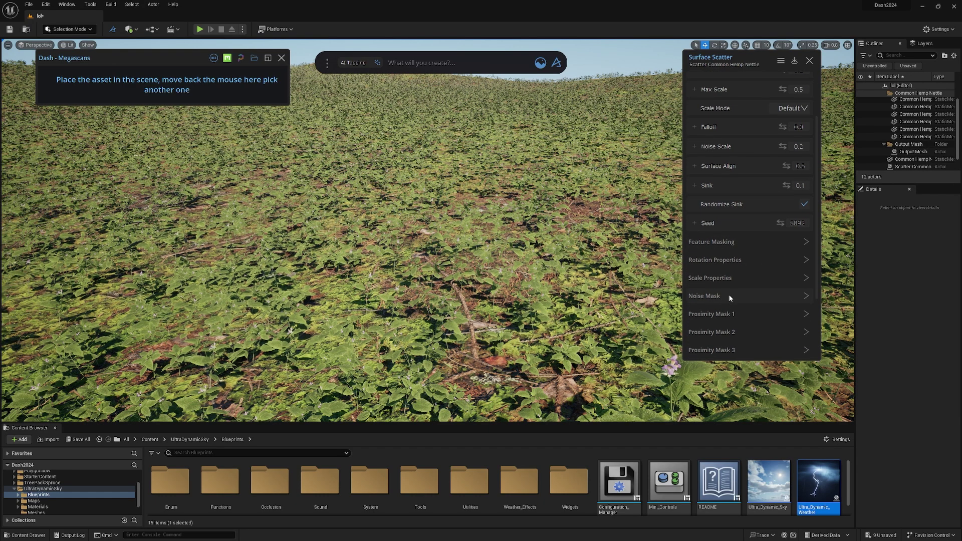
pyautogui.click(729, 296)
pyautogui.click(728, 296)
pyautogui.click(732, 296)
pyautogui.scroll(-2, 731, 301)
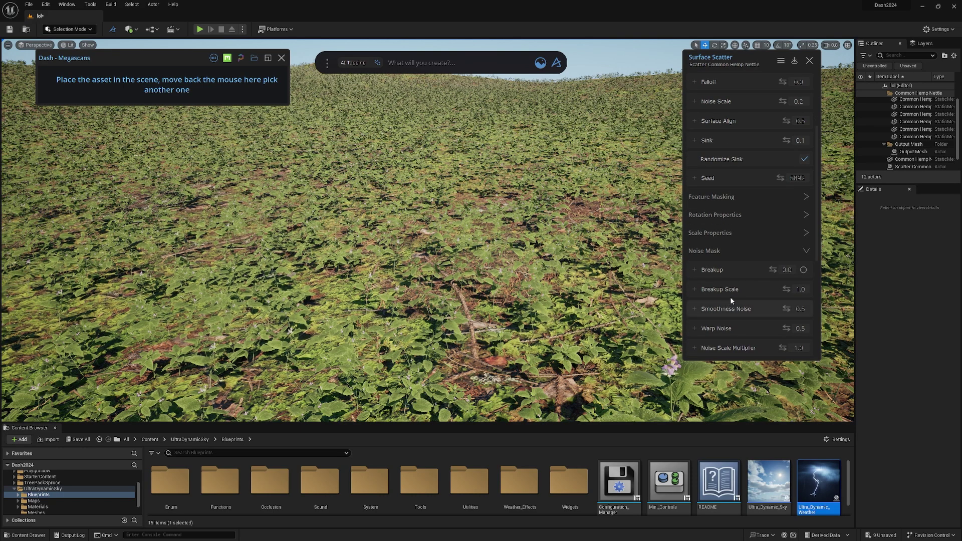
pyautogui.scroll(-1, 732, 301)
pyautogui.moveTo(786, 248); pyautogui.dragTo(792, 250)
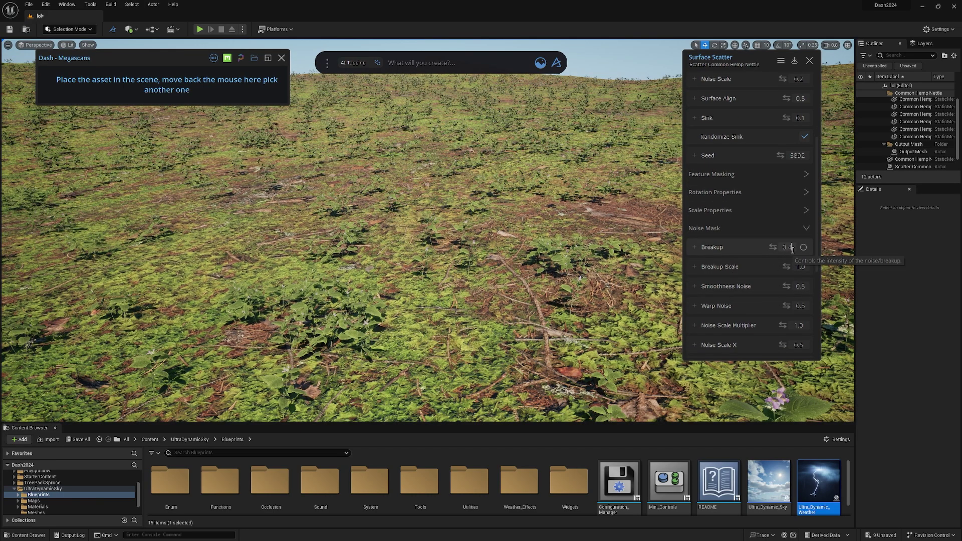
pyautogui.write('3')
pyautogui.press('Return')
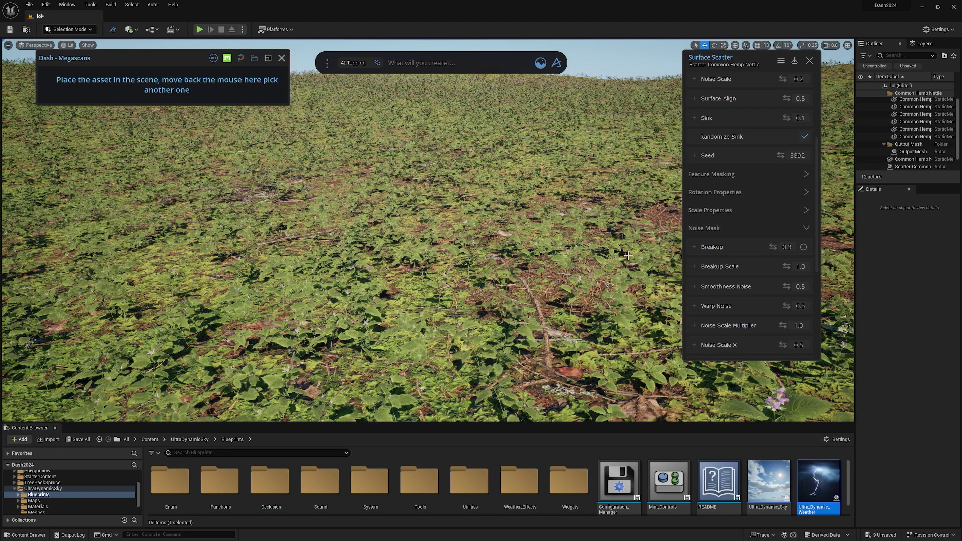
pyautogui.moveTo(481, 255); pyautogui.dragTo(330, 271, button='right')
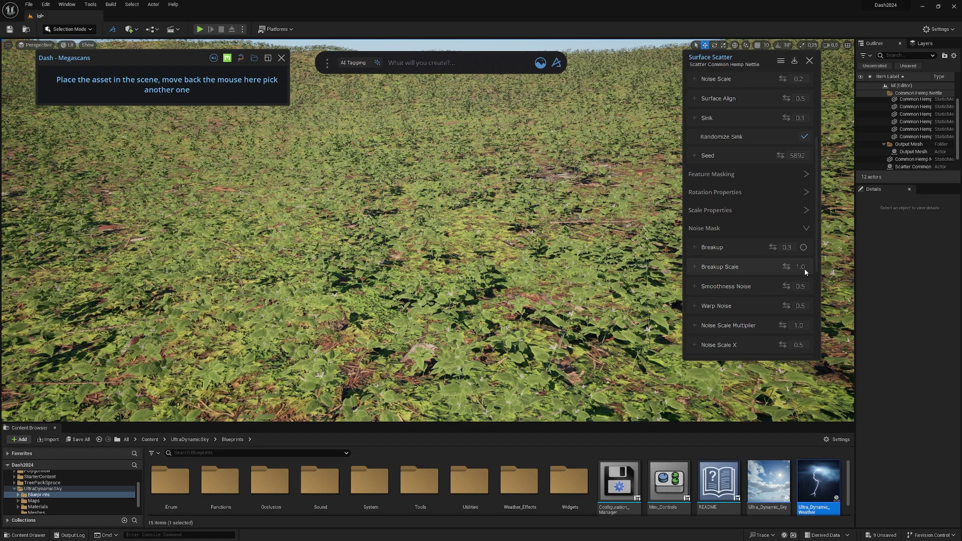
pyautogui.scroll(-2, 816, 276)
pyautogui.scroll(-2, 816, 276)
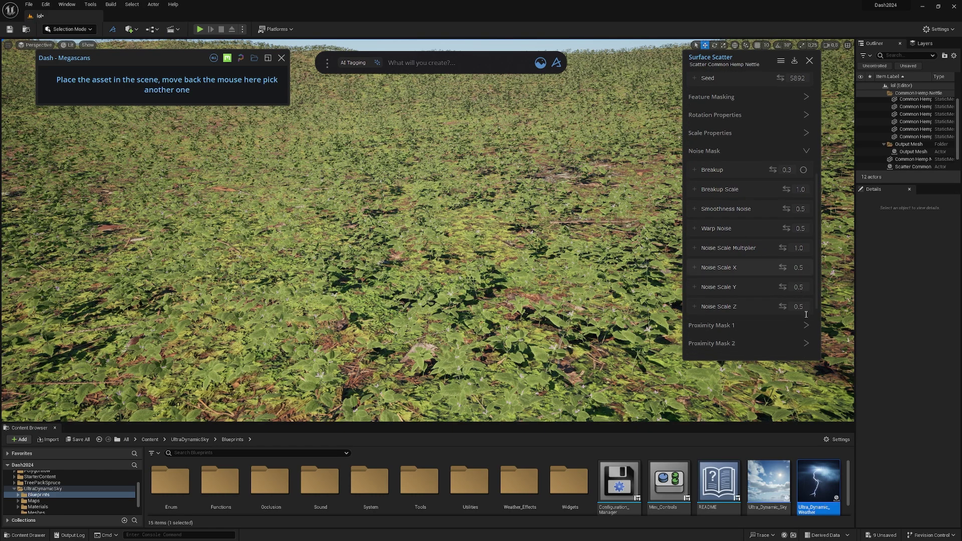
pyautogui.click(806, 151)
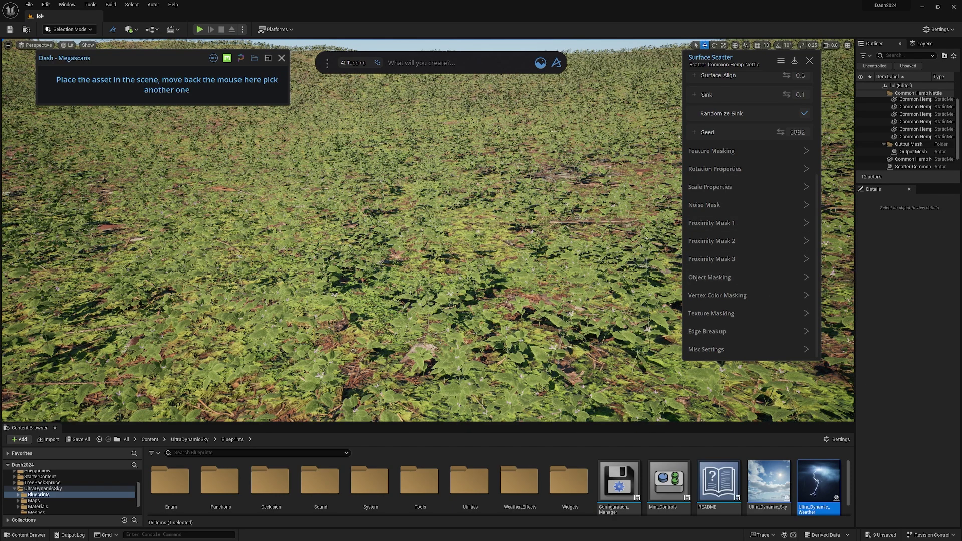
pyautogui.moveTo(428, 230); pyautogui.dragTo(538, 230, button='right')
pyautogui.moveTo(428, 231); pyautogui.dragTo(496, 230, button='right')
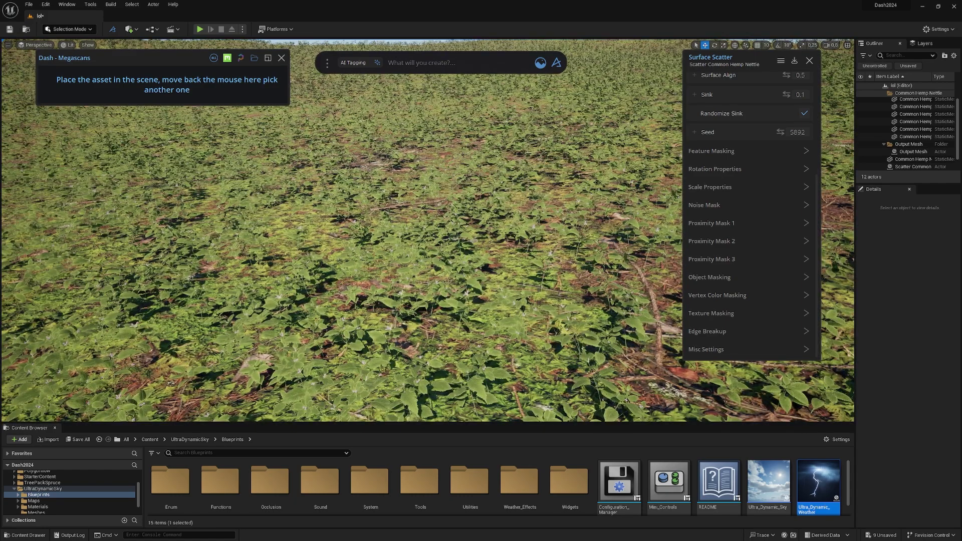
pyautogui.moveTo(419, 84); pyautogui.dragTo(454, 84, button='right')
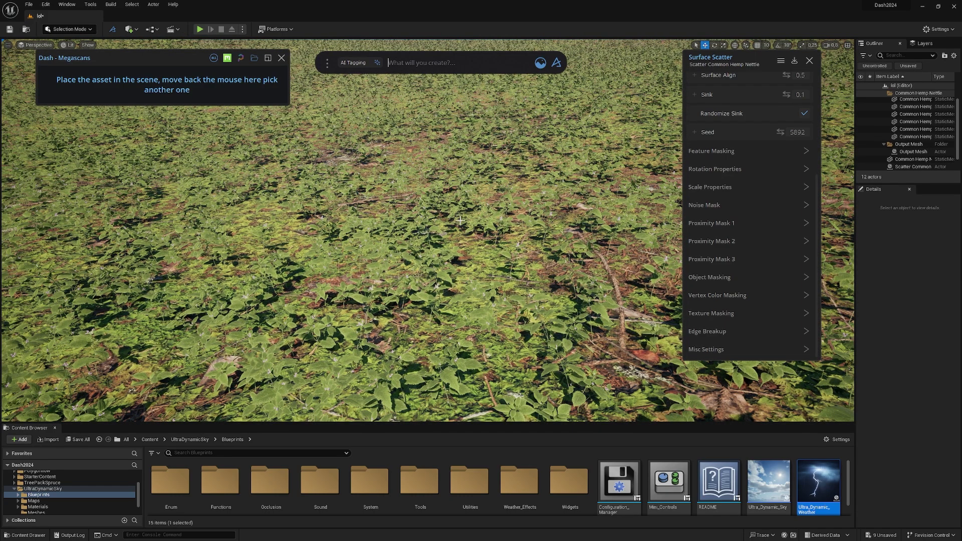
pyautogui.click(129, 29)
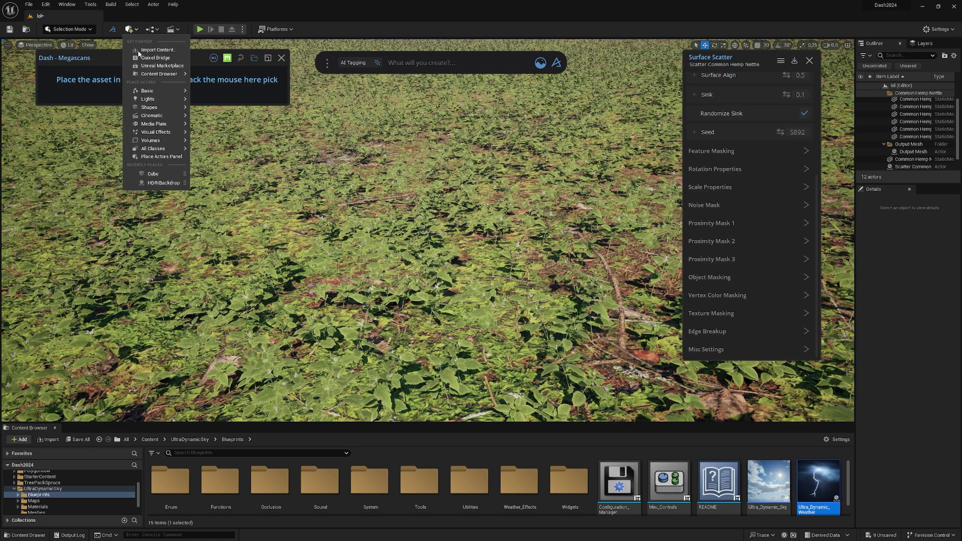
pyautogui.moveTo(168, 109)
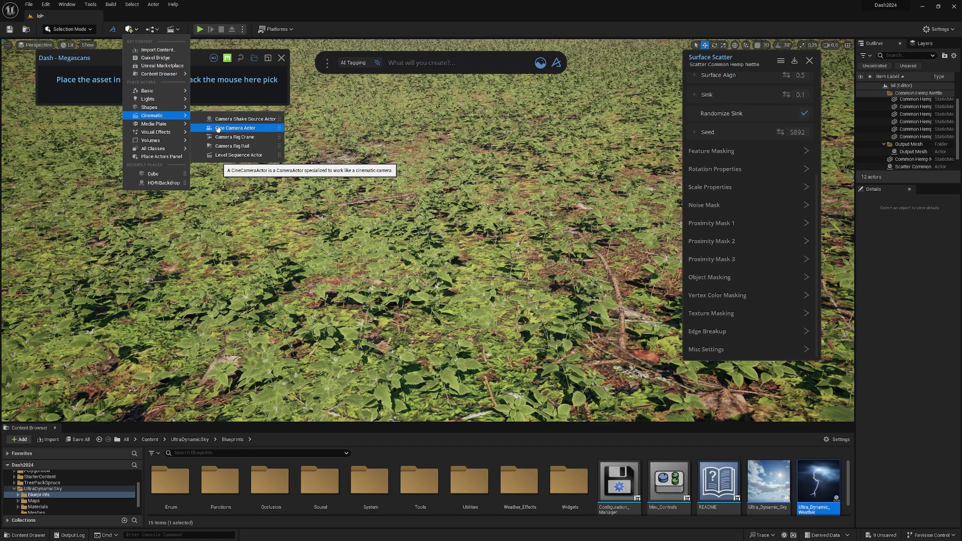
pyautogui.click(326, 29)
# Close the Megascans and Surface Scatter windows and create a Cine Camera with Dash's Create Camera command
pyautogui.click(282, 58)
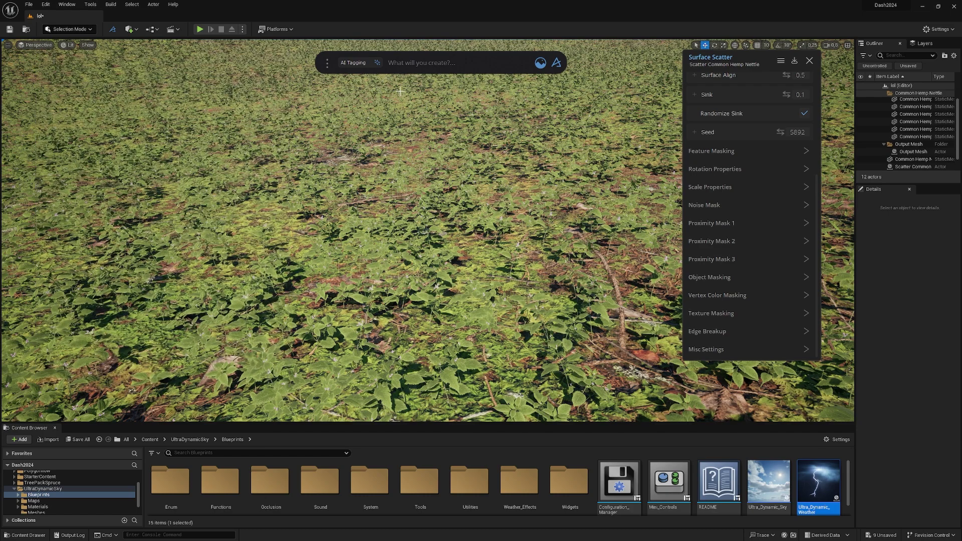
pyautogui.click(441, 67)
pyautogui.click(809, 60)
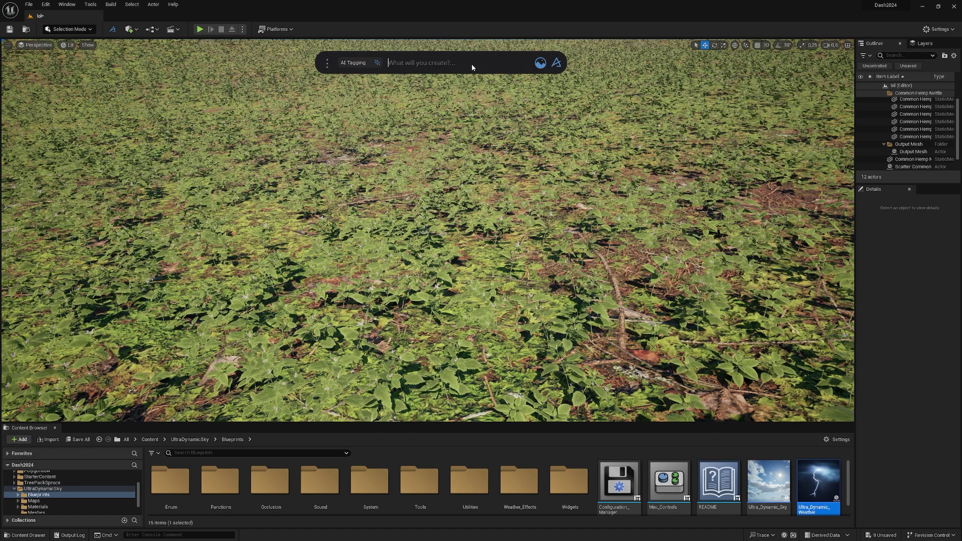
pyautogui.write('camera')
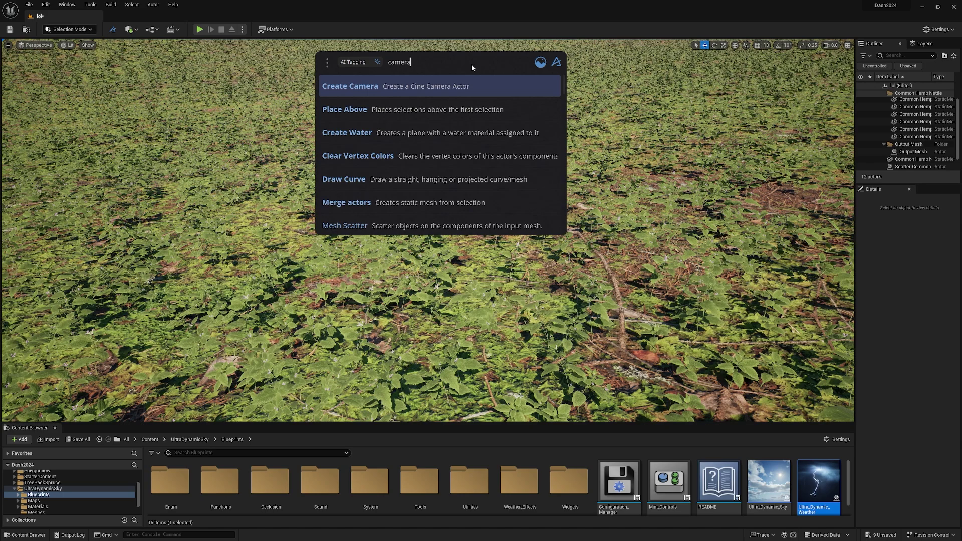
pyautogui.press('Return')
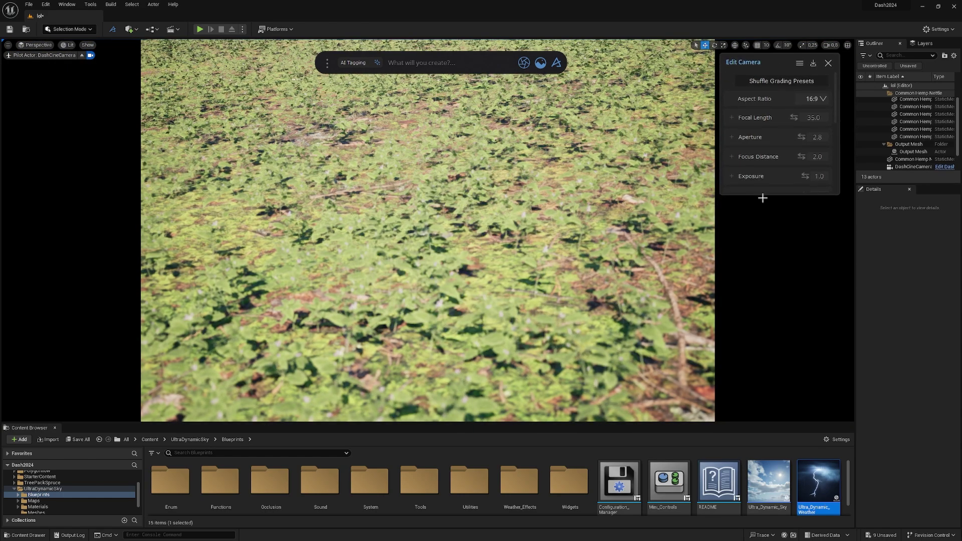
# Enlarge the Edit Camera settings and aim the new camera down at the hemp nettle ground cover
pyautogui.moveTo(762, 196); pyautogui.dragTo(780, 372)
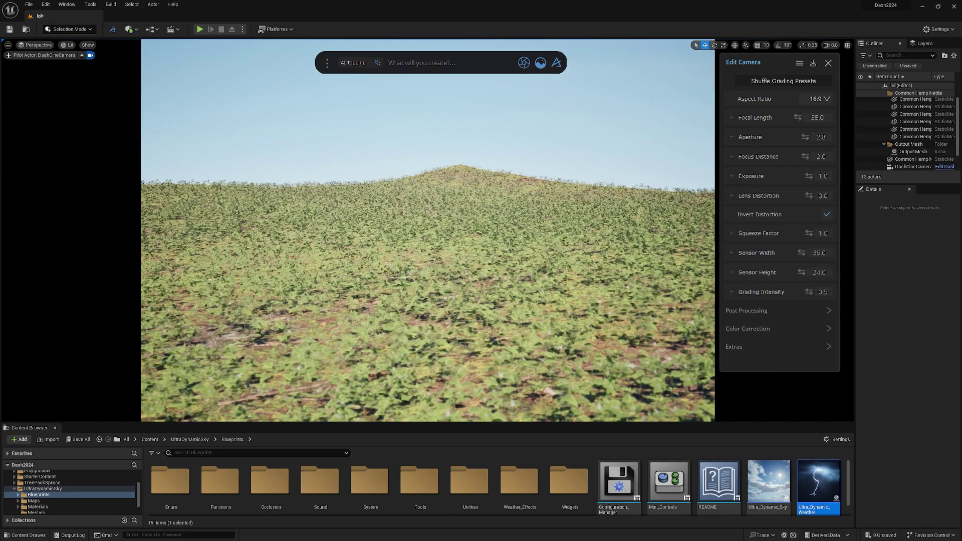
pyautogui.moveTo(428, 230); pyautogui.dragTo(371, 416, button='right')
pyautogui.scroll(-5, 428, 230)
pyautogui.moveTo(529, 251); pyautogui.dragTo(525, 192, button='right')
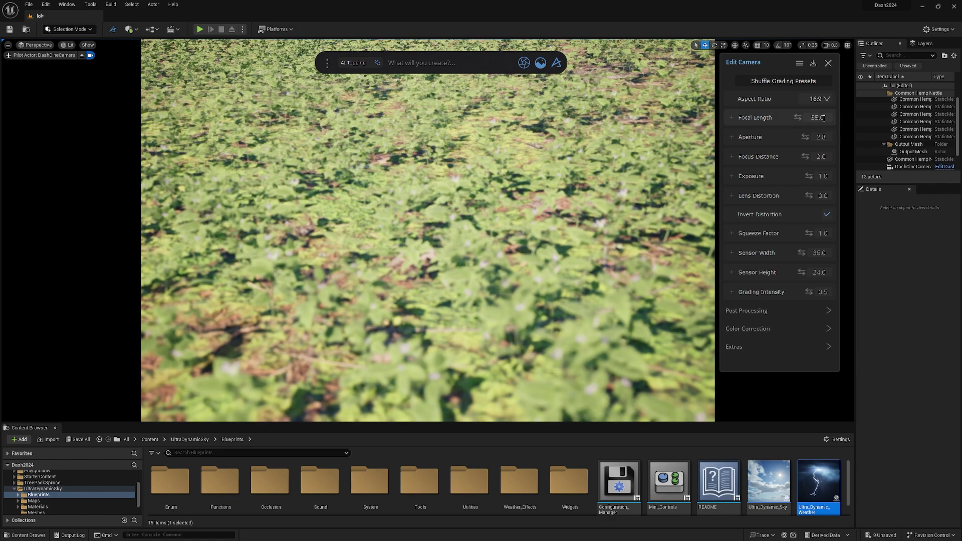
# Set the camera's Focal Length to 80 and adjust its framing of the plants
pyautogui.moveTo(798, 117); pyautogui.dragTo(803, 118)
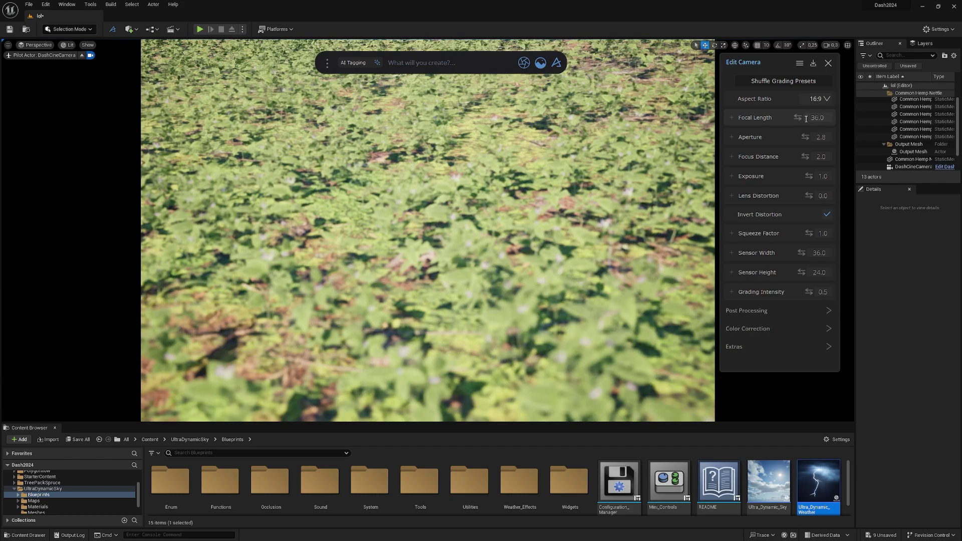
pyautogui.doubleClick(808, 118)
pyautogui.write('80')
pyautogui.press('Return')
pyautogui.press('s')
pyautogui.moveTo(544, 183); pyautogui.dragTo(544, 183, button='right')
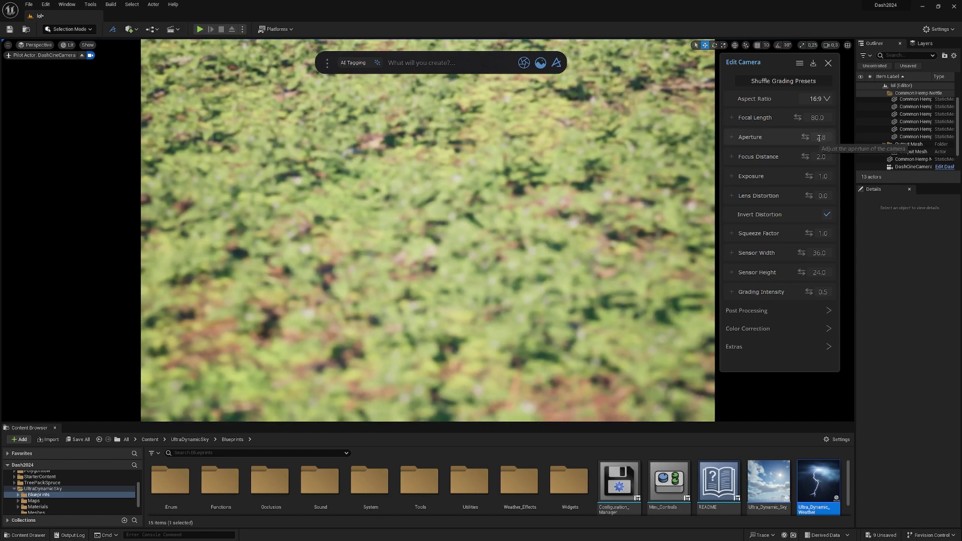
# Set the camera's Focus Distance to 0.47 and reframe the shot on the hemp nettle plants
pyautogui.moveTo(804, 157); pyautogui.dragTo(803, 156)
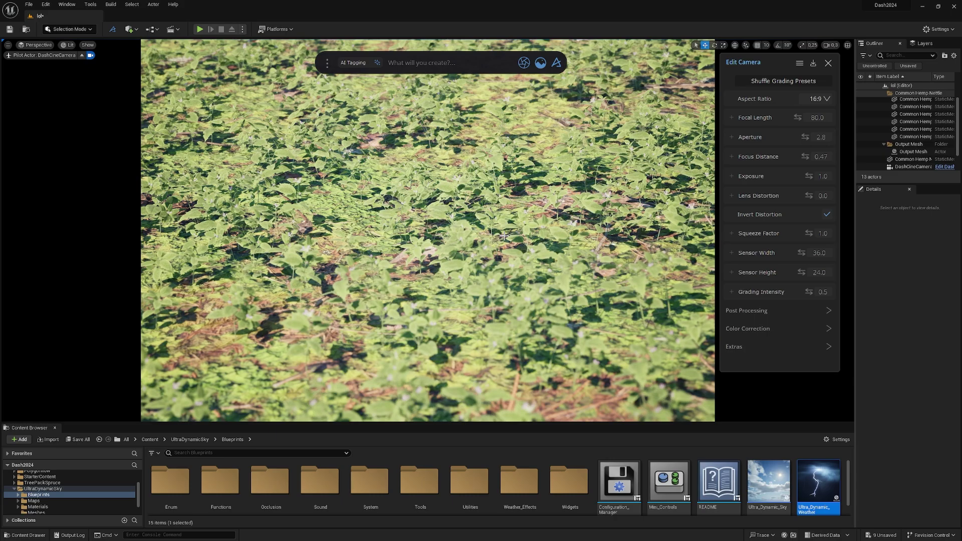
pyautogui.moveTo(540, 240)
pyautogui.mouseDown(button='right')
pyautogui.moveTo(532, 221)
pyautogui.moveTo(533, 240)
pyautogui.mouseUp(button='right')
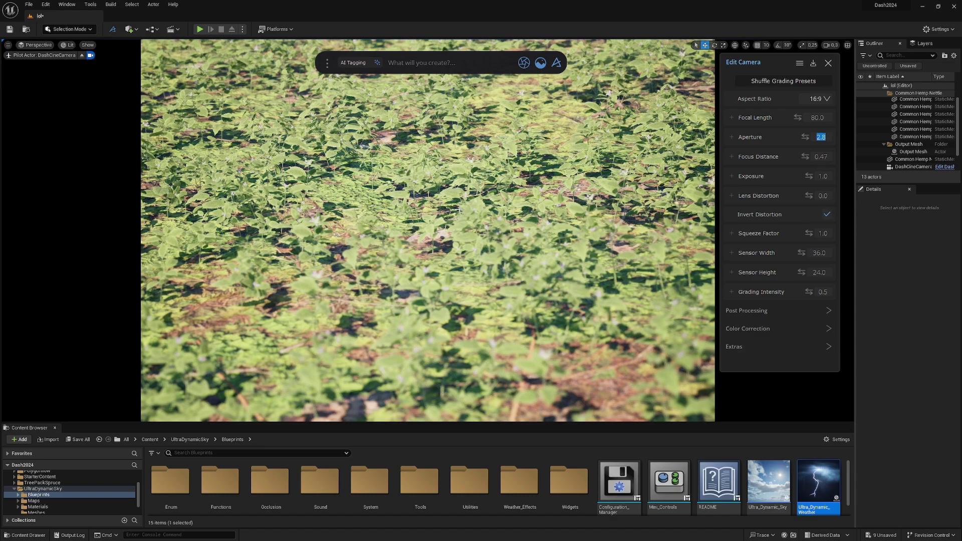
pyautogui.moveTo(564, 248); pyautogui.dragTo(559, 210, button='right')
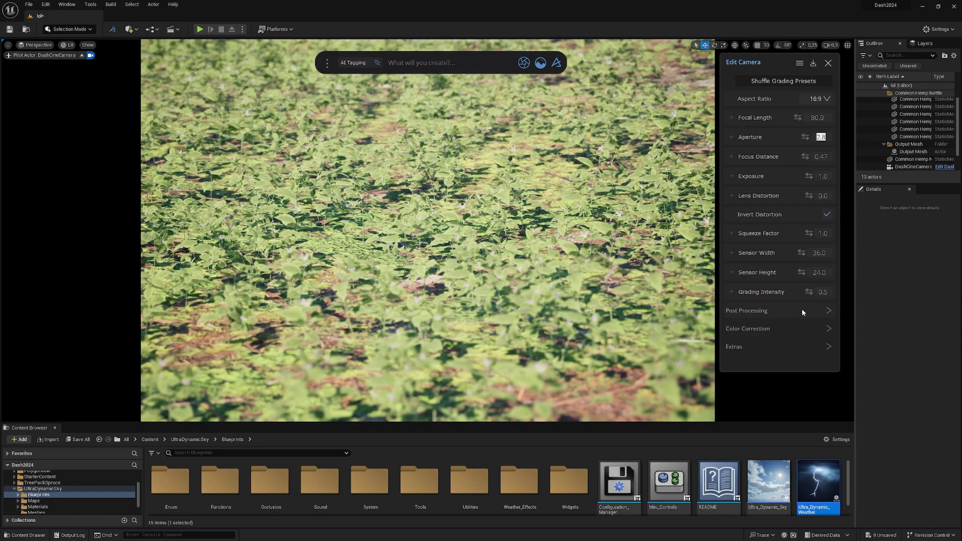
# Look over the camera's Post Processing settings and shuffle its grading presets several times
pyautogui.click(822, 314)
pyautogui.scroll(-4, 802, 320)
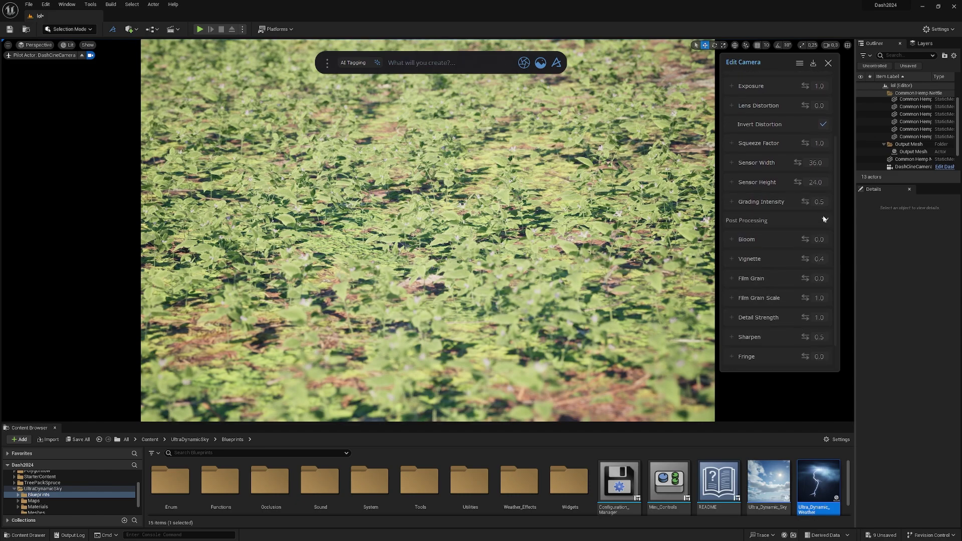
pyautogui.click(824, 219)
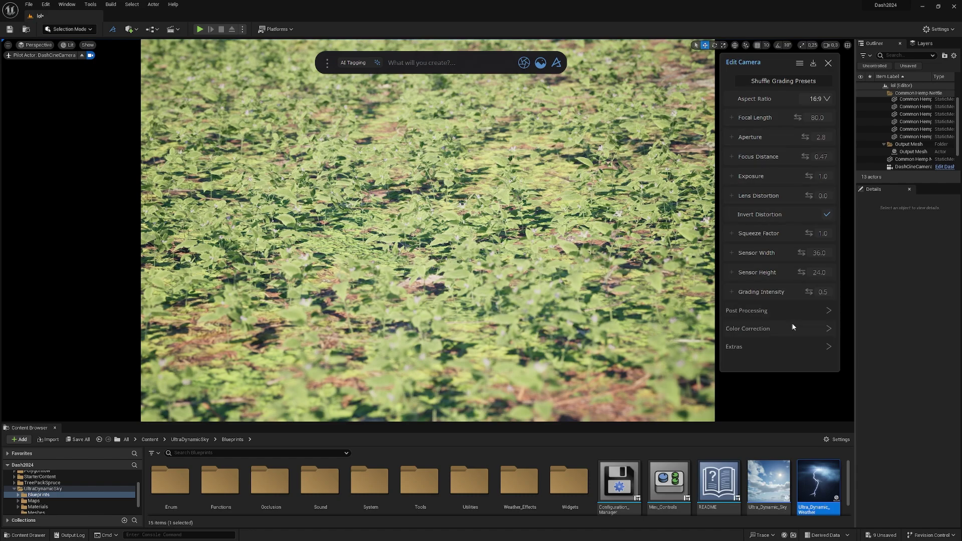
pyautogui.click(778, 83)
pyautogui.click(778, 83)
pyautogui.click(778, 84)
pyautogui.click(778, 84)
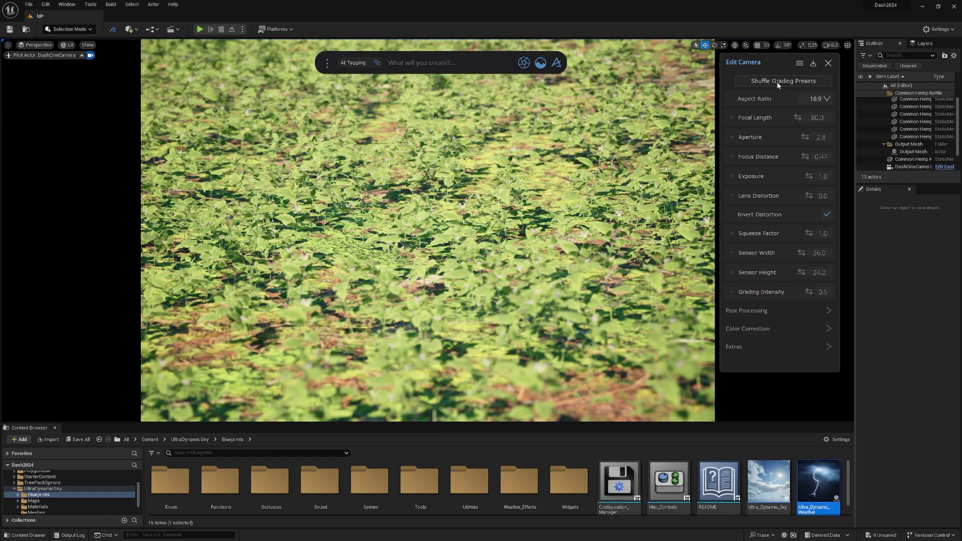
pyautogui.click(778, 85)
# Check the Post Processing group once more and apply another shuffled grading preset to the camera
pyautogui.click(825, 309)
pyautogui.scroll(-3, 782, 316)
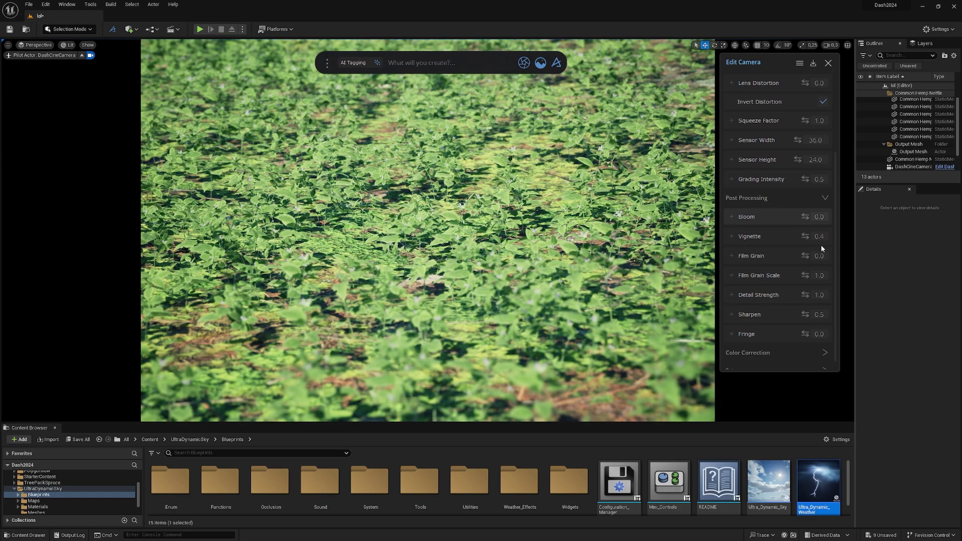
pyautogui.click(825, 199)
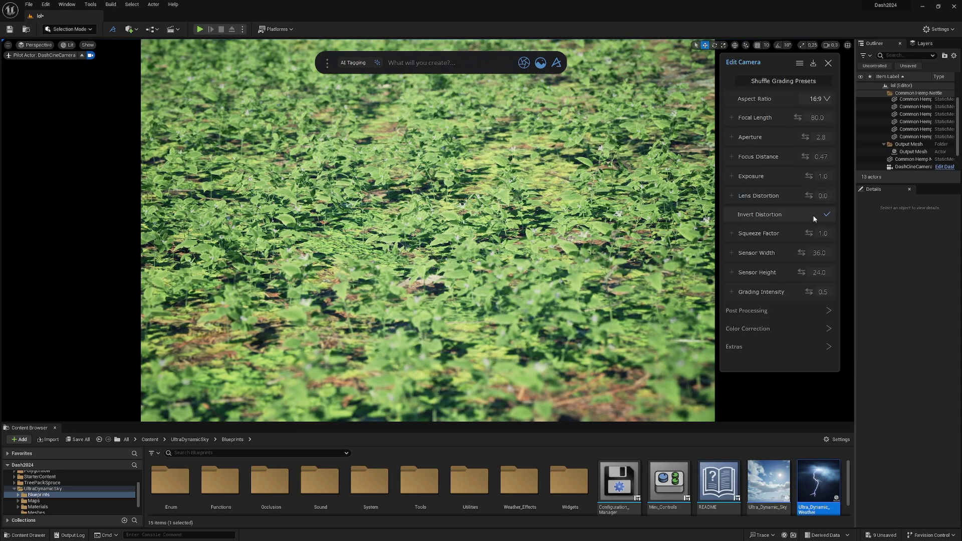
pyautogui.click(784, 81)
# Set the Time Of Day of Ultra_Dynamic_Sky to about 1731 so low, warm sunlight falls on the plants
pyautogui.scroll(-1, 918, 160)
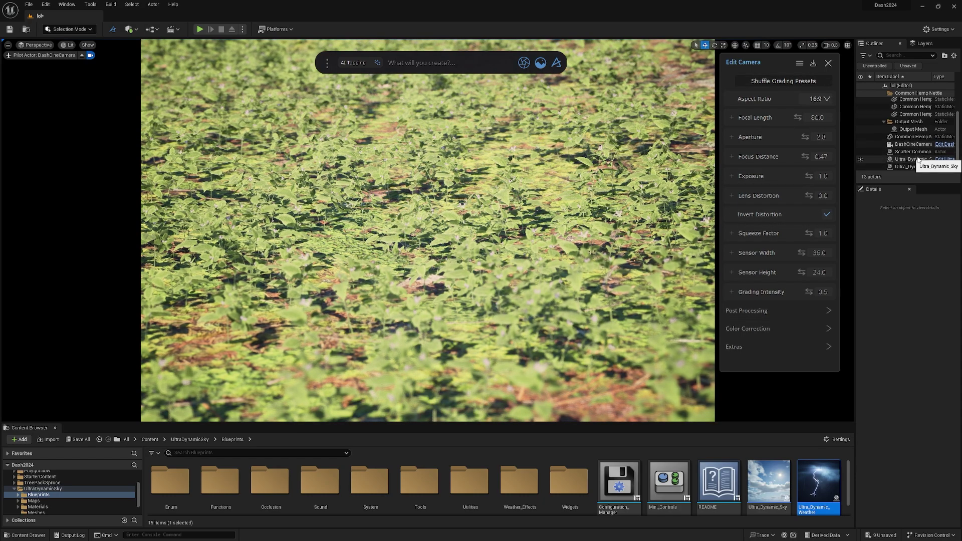
pyautogui.click(917, 160)
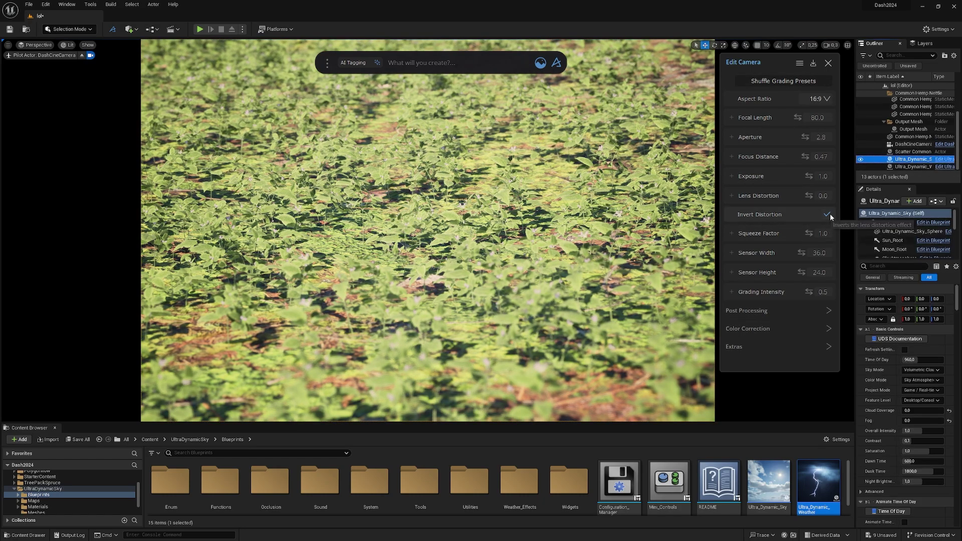
pyautogui.click(916, 361)
pyautogui.write('13')
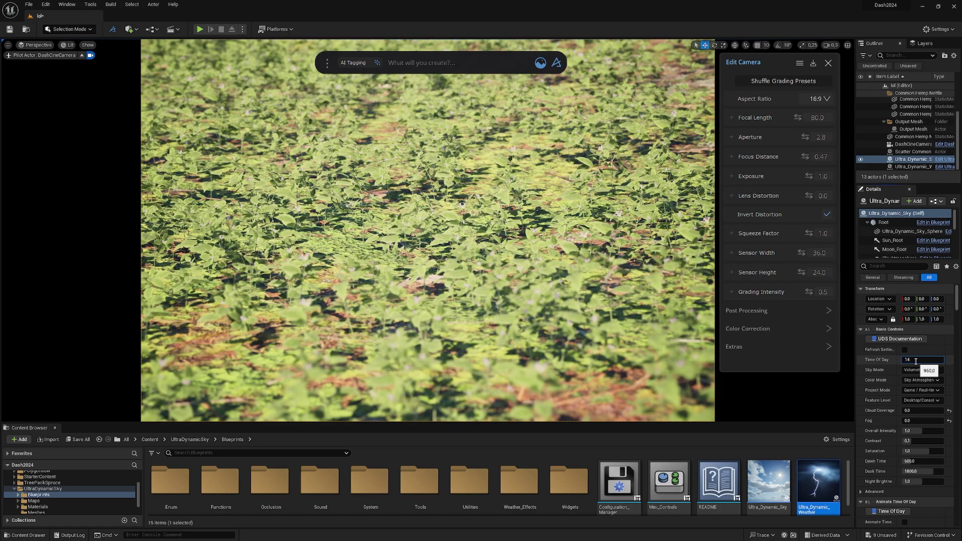
pyautogui.write('40')
pyautogui.press('Return')
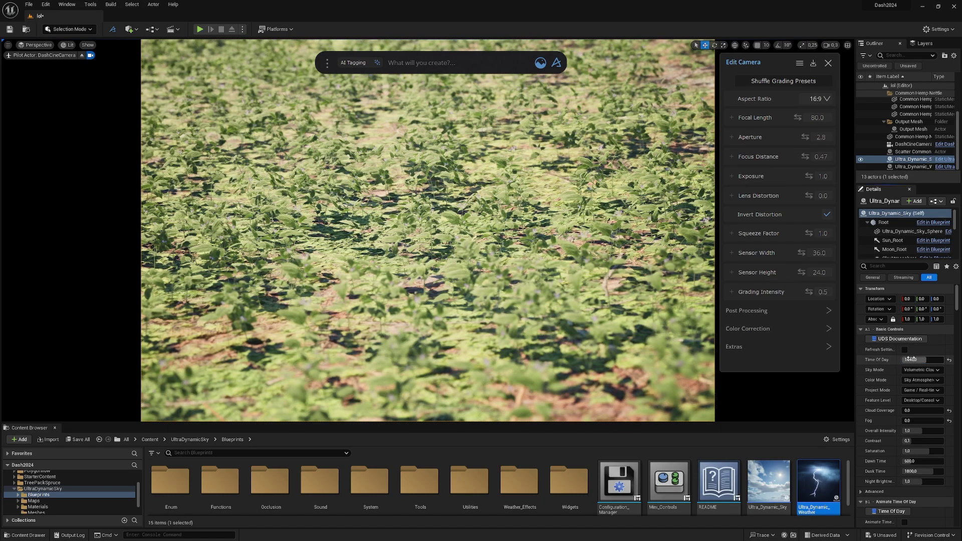
pyautogui.moveTo(910, 360); pyautogui.dragTo(942, 360)
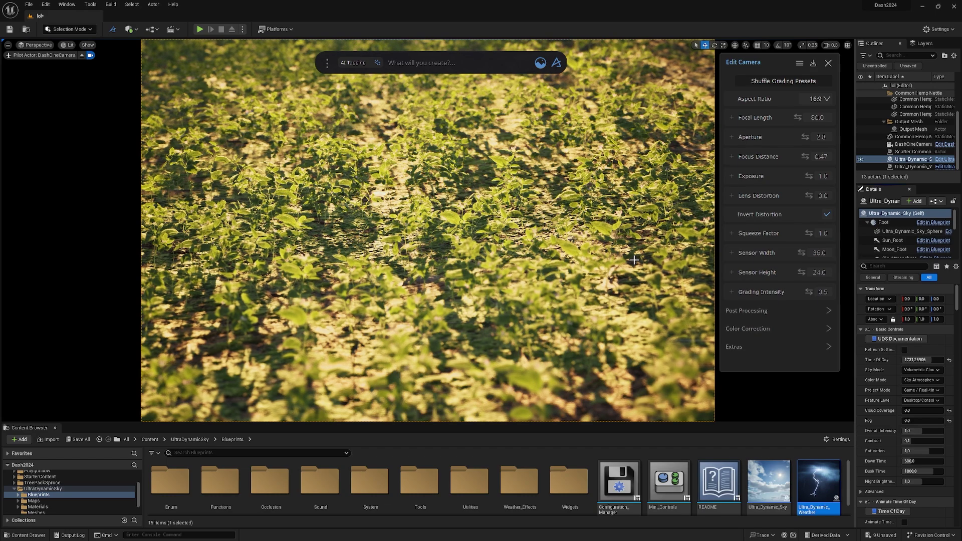
# Reframe the piloted camera on the hemp nettle plants and stop piloting DashCineCamera
pyautogui.click(918, 166)
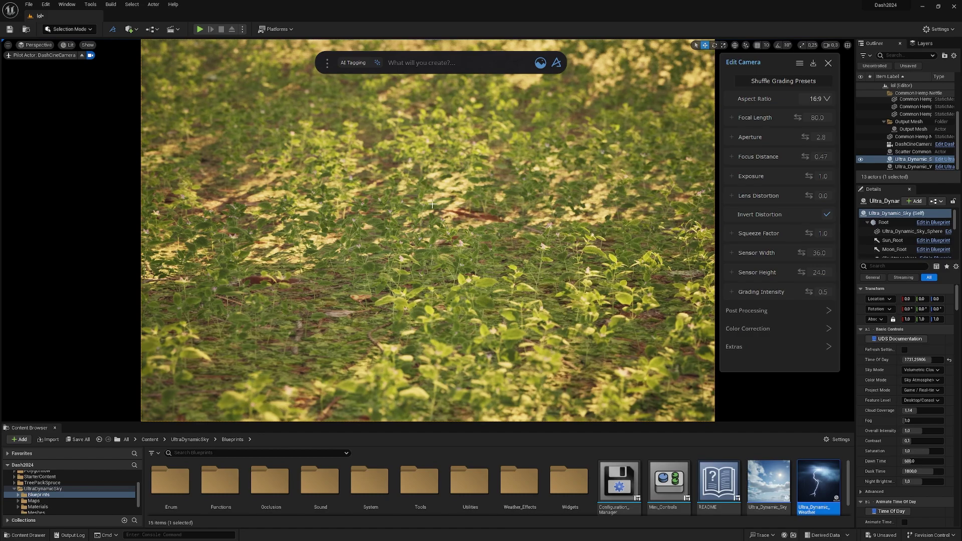
pyautogui.moveTo(405, 211); pyautogui.dragTo(474, 176, button='right')
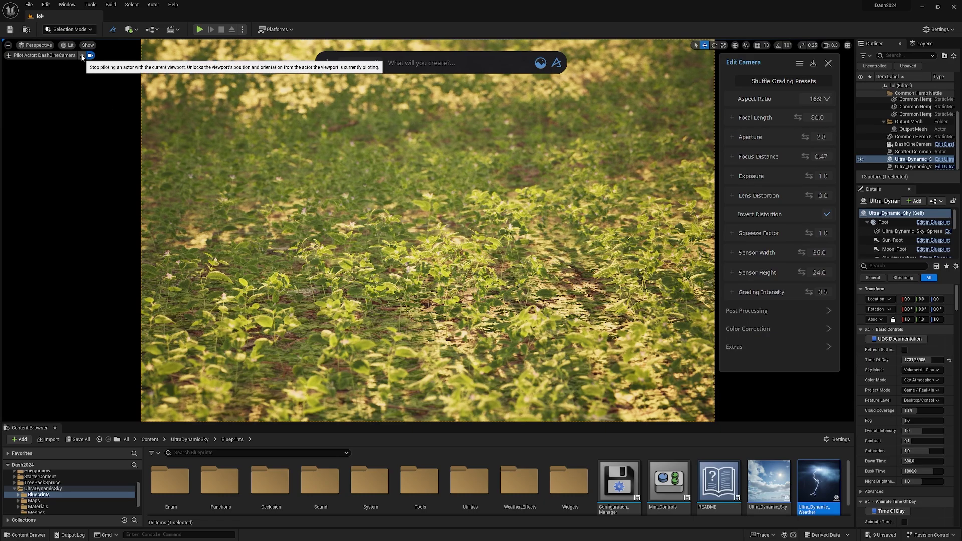
pyautogui.click(81, 56)
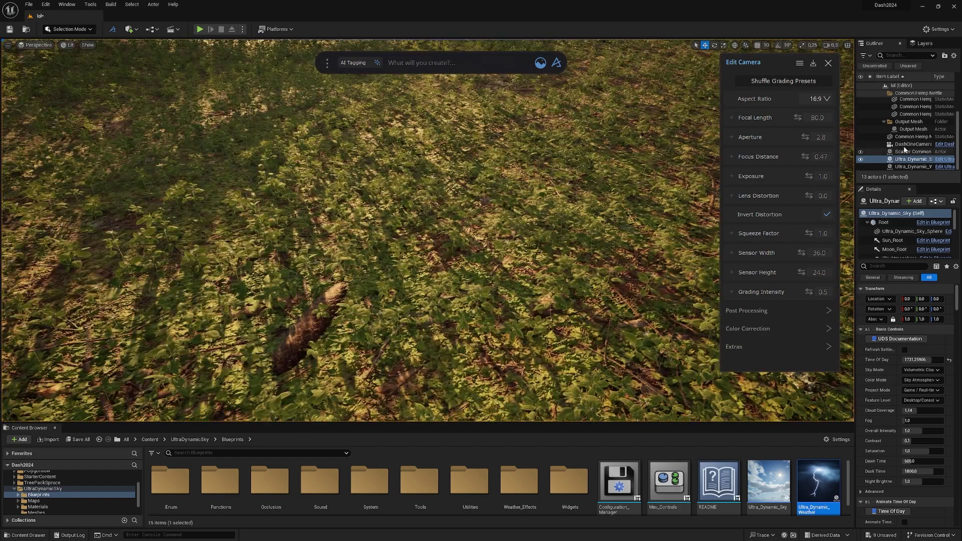
# Close the Edit Camera settings and pin the DashCineCamera preview in the viewport
pyautogui.click(892, 146)
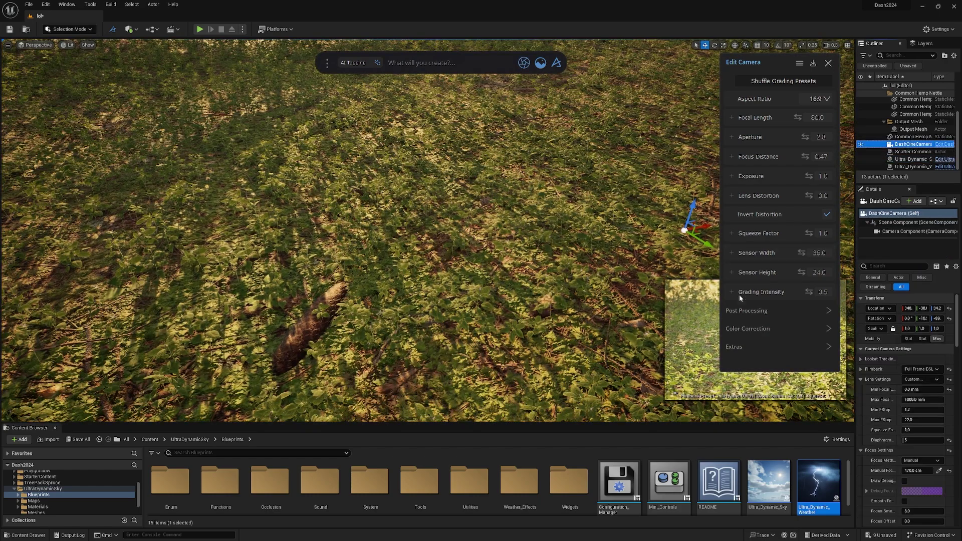
pyautogui.click(828, 63)
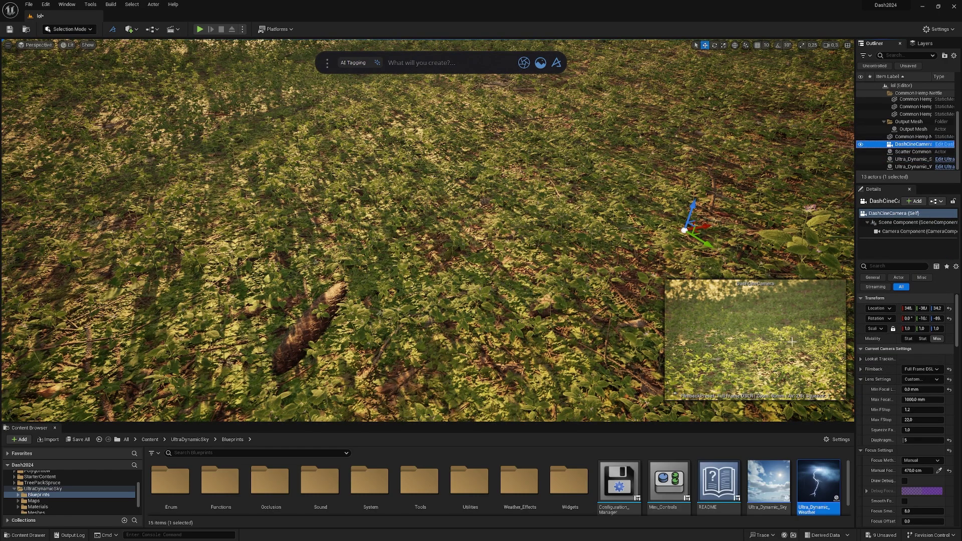
pyautogui.click(911, 129)
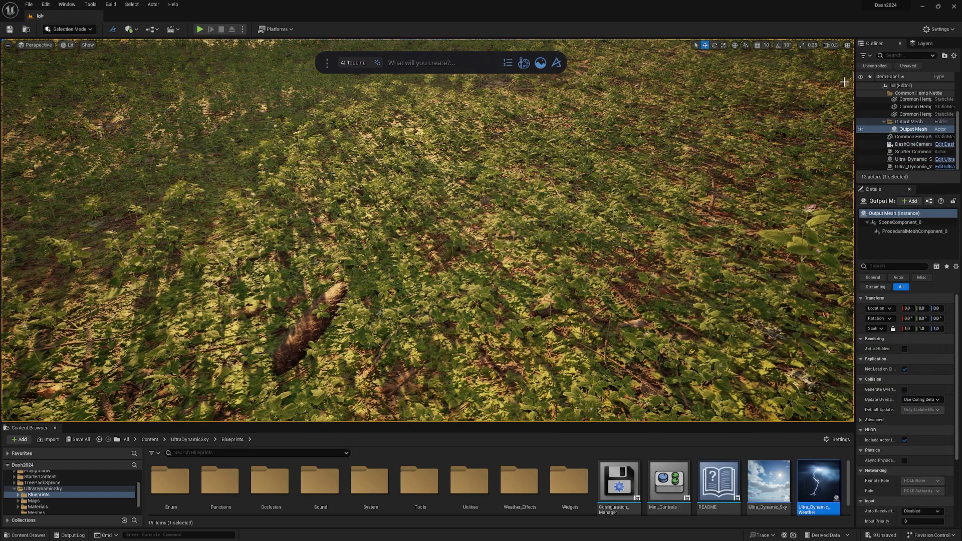
pyautogui.click(907, 144)
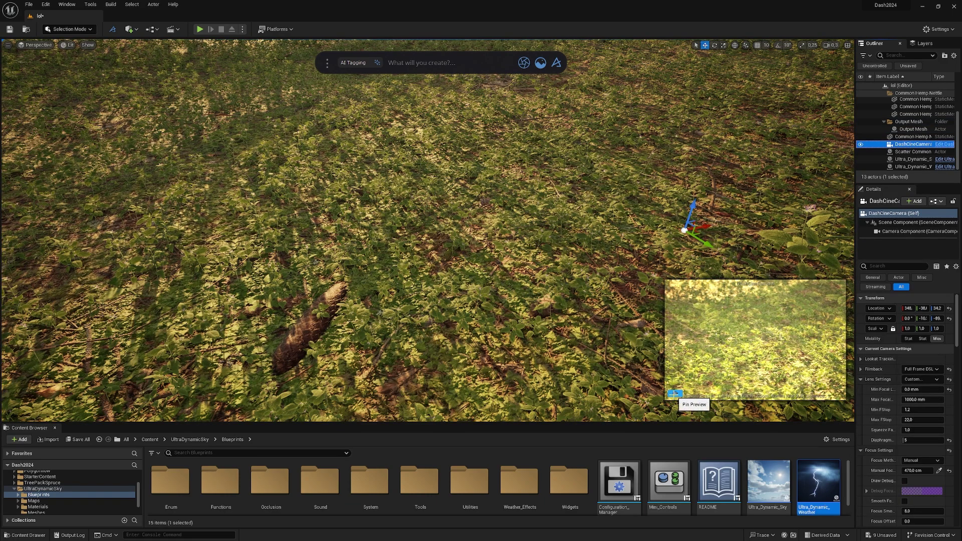
pyautogui.click(674, 393)
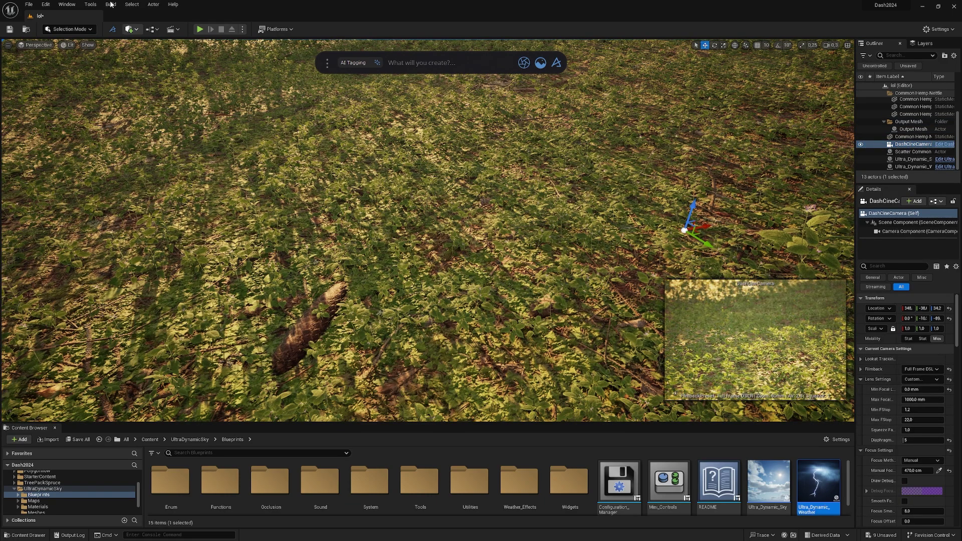
pyautogui.click(66, 4)
pyautogui.moveTo(101, 234)
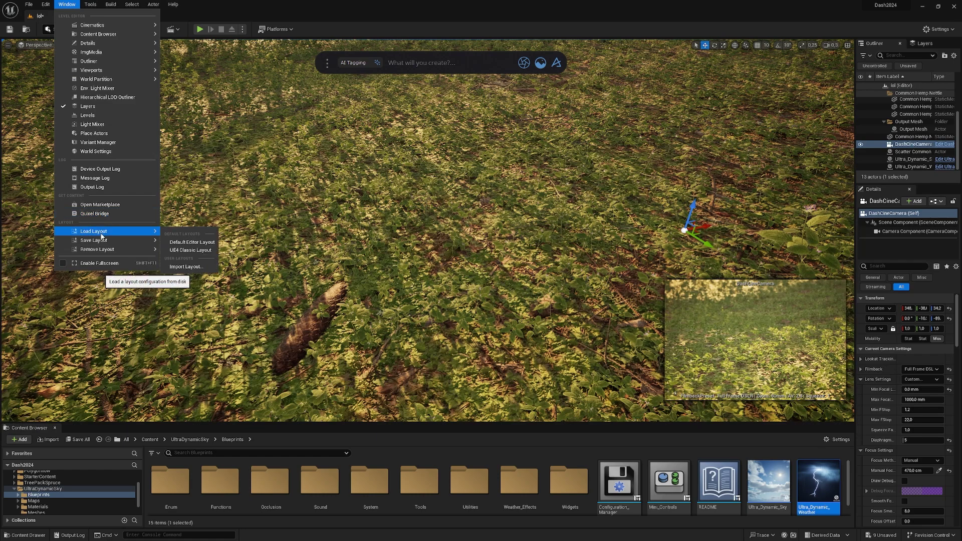
pyautogui.click(603, 10)
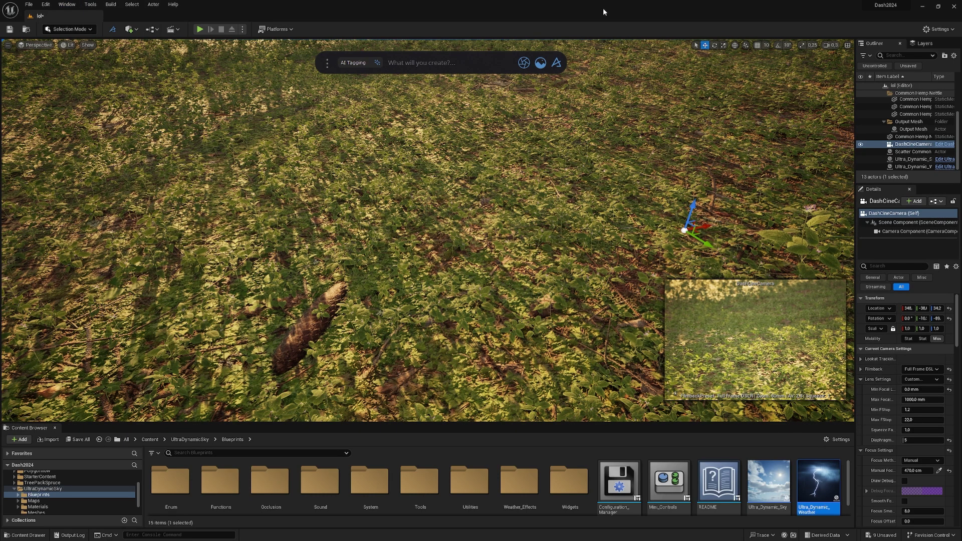
pyautogui.moveTo(459, 247); pyautogui.dragTo(503, 248, button='right')
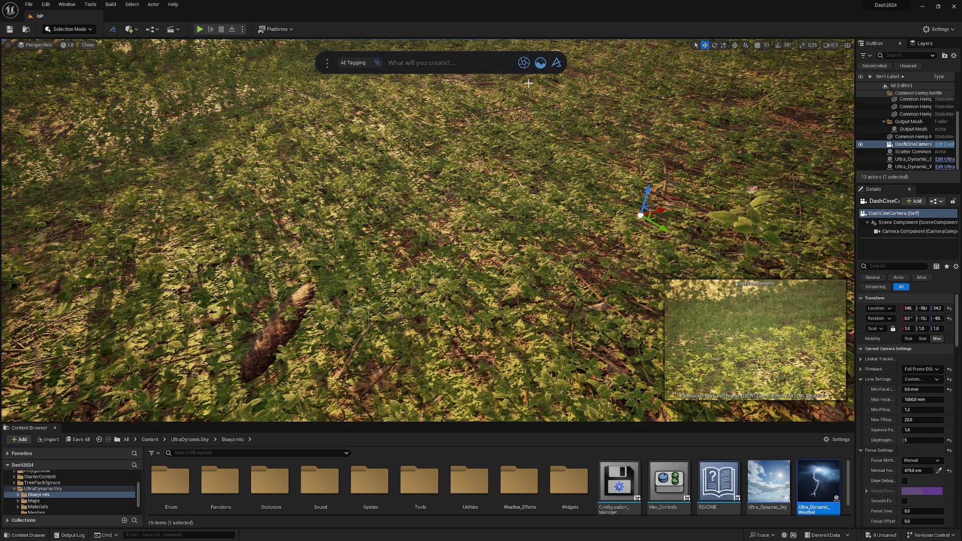
# Show the 3D category of Dash's Megascans library and open Quixel Bridge beside it
pyautogui.click(538, 64)
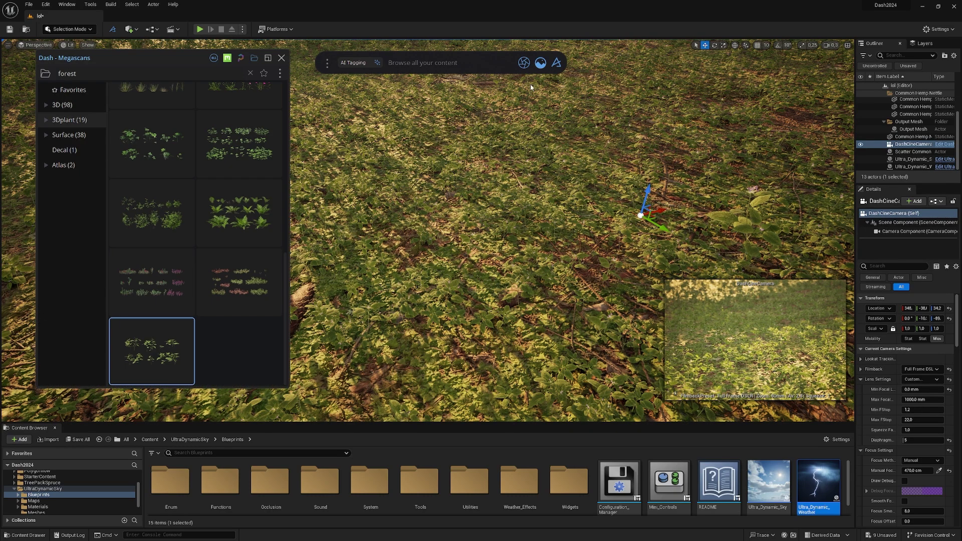
pyautogui.moveTo(176, 65); pyautogui.dragTo(223, 77)
pyautogui.click(125, 120)
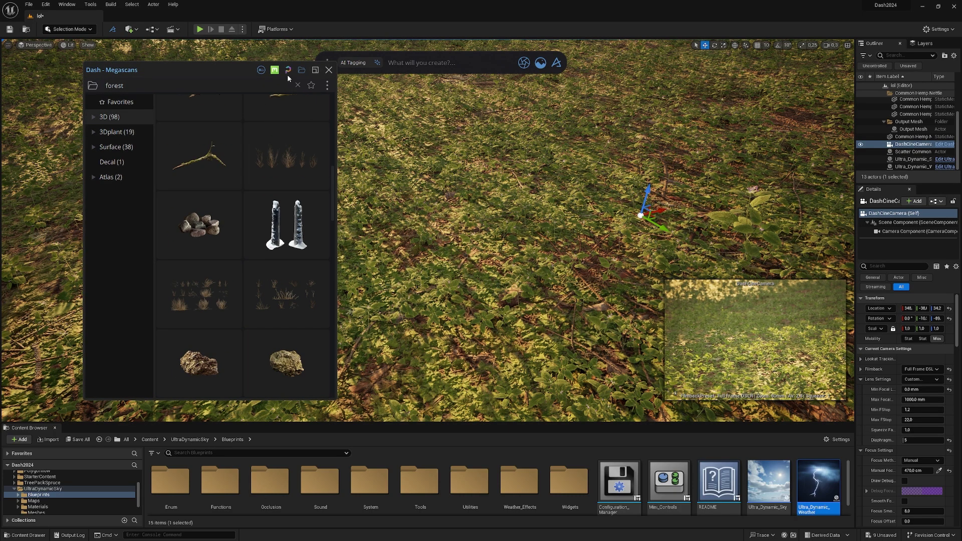
pyautogui.click(326, 86)
pyautogui.click(338, 96)
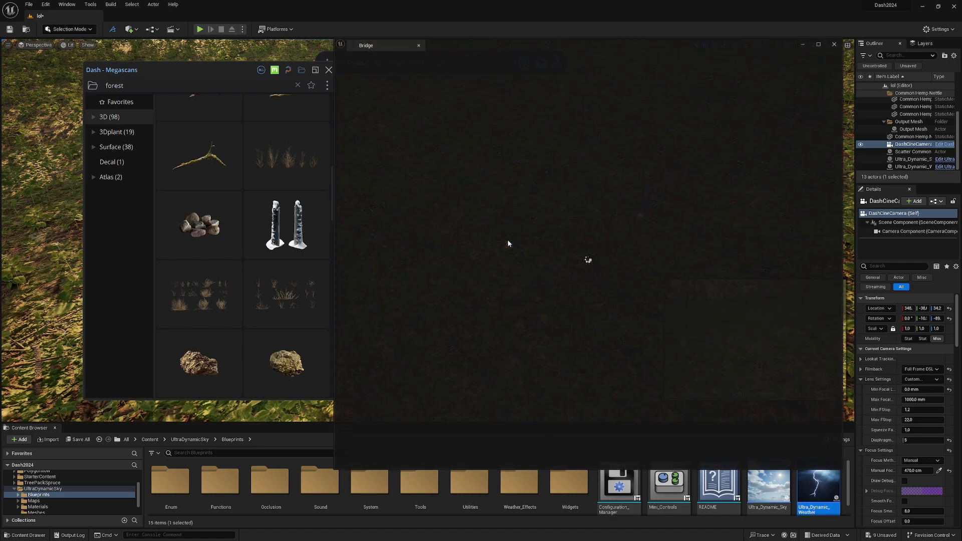
pyautogui.moveTo(284, 63); pyautogui.dragTo(213, 73)
pyautogui.moveTo(507, 46); pyautogui.dragTo(469, 41)
# Search Bridge for "Jerry Can" and download the Jerrycan asset in Nanite quality
pyautogui.click(465, 59)
pyautogui.write('Jerry Can')
pyautogui.press('Return')
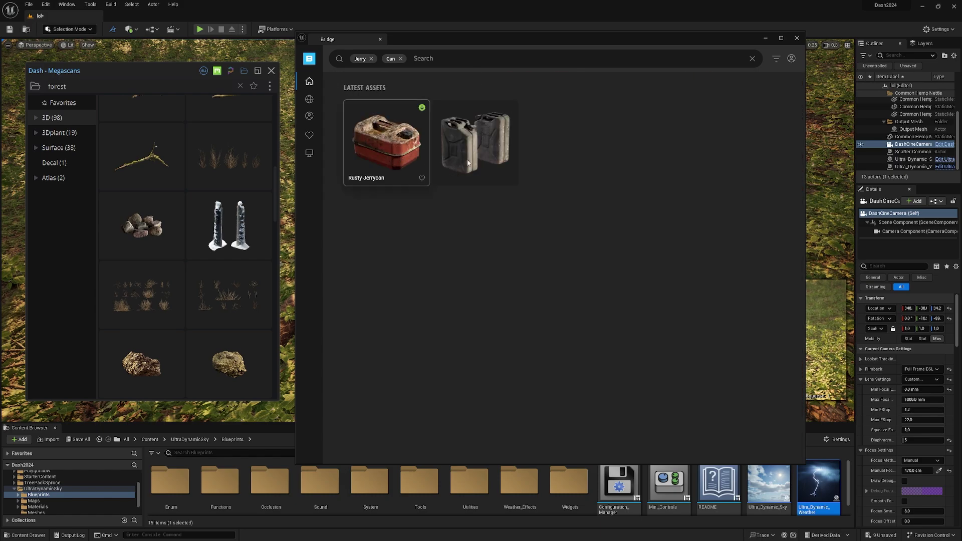
pyautogui.click(476, 150)
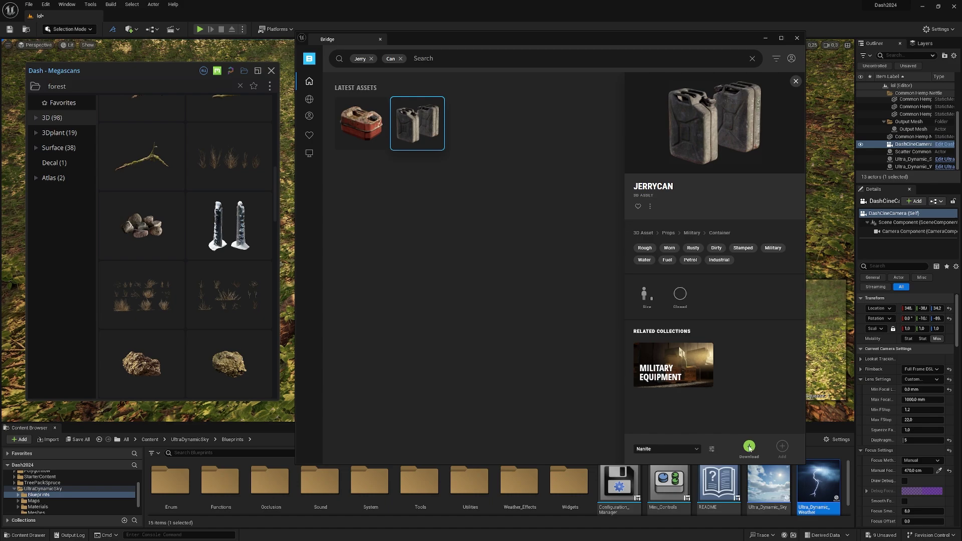
pyautogui.click(749, 446)
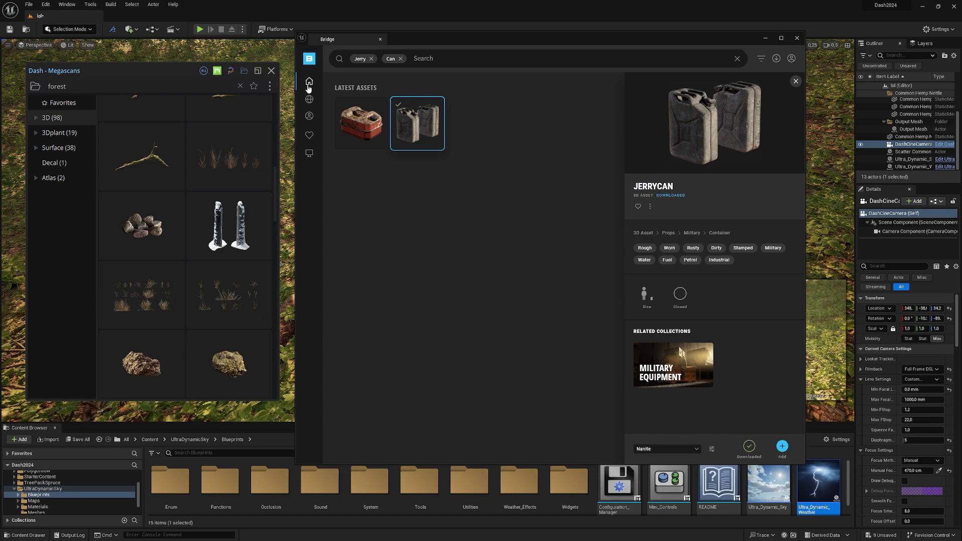
# Download the Rusty Metal Barrel in Nanite quality from Bridge's industrial 3D assets filtered by "Rust", and close Bridge
pyautogui.click(309, 81)
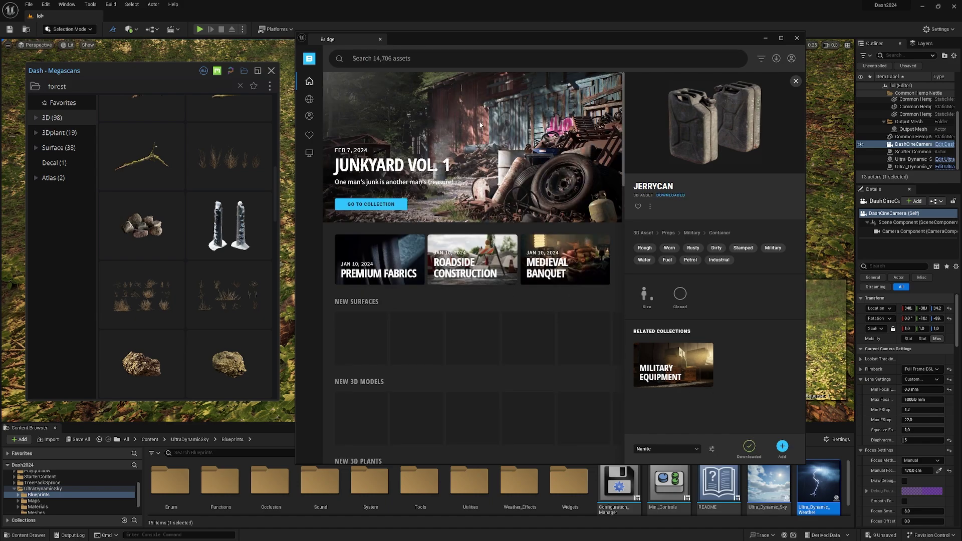
pyautogui.click(796, 81)
pyautogui.click(344, 71)
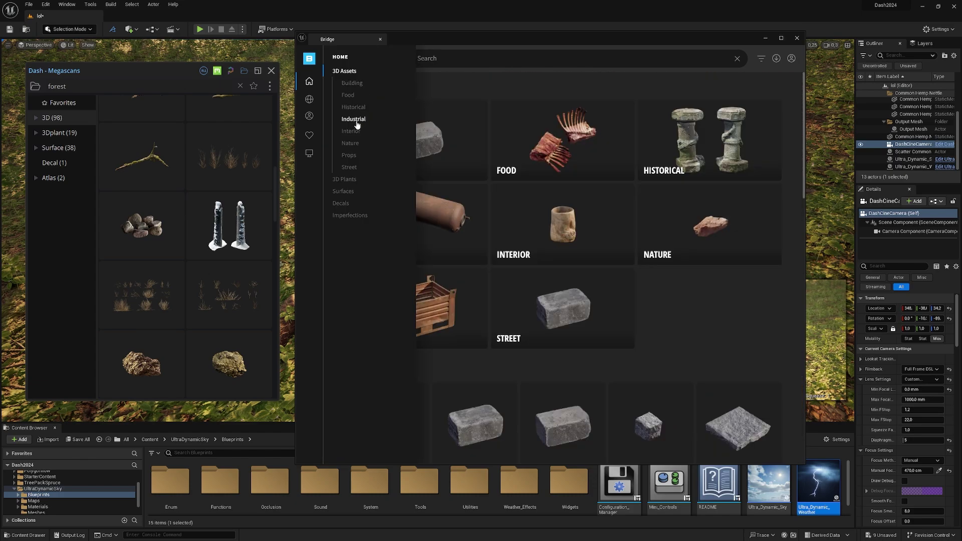
pyautogui.click(358, 125)
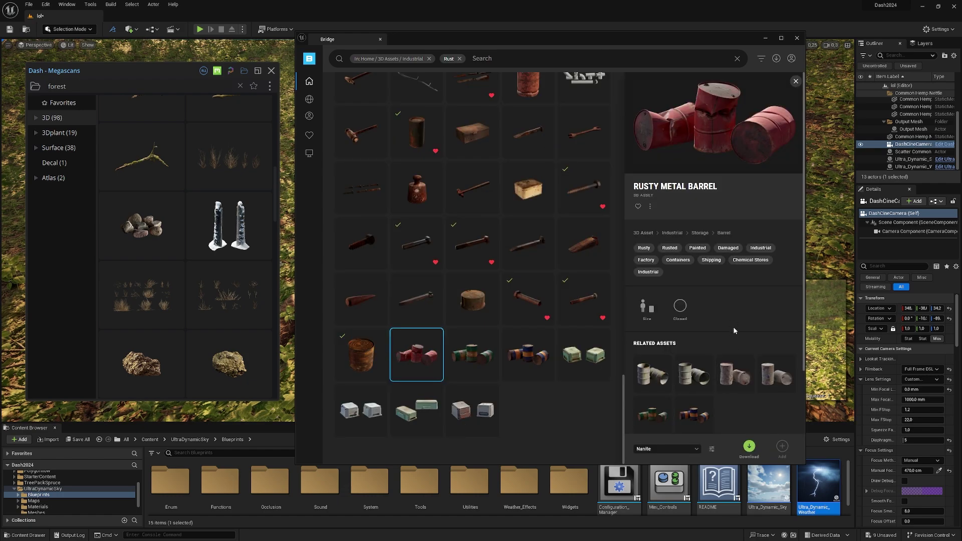
pyautogui.click(750, 447)
pyautogui.click(797, 38)
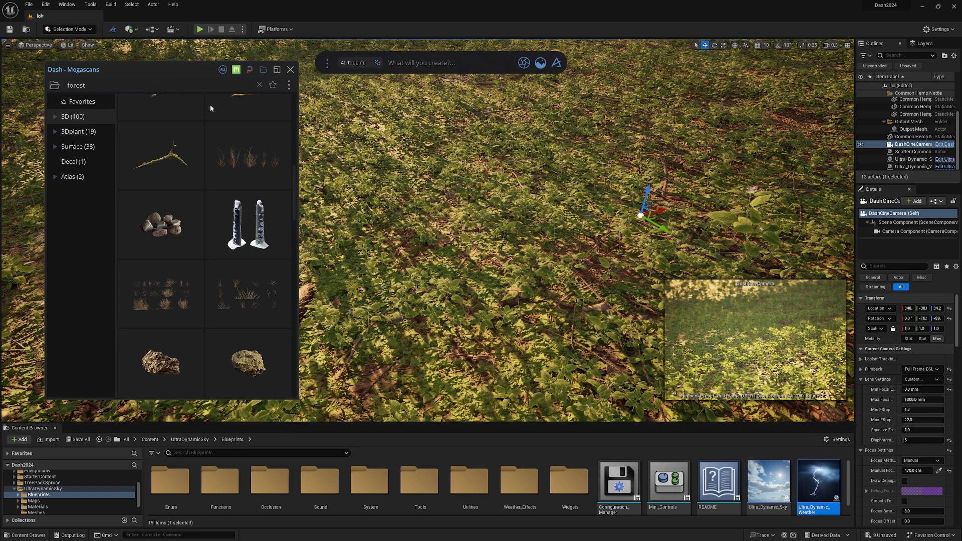
# Search Dash's Megascans 3D assets for "rust" and place the Jerrycan on the plant-covered ground
pyautogui.moveTo(294, 203); pyautogui.dragTo(293, 395)
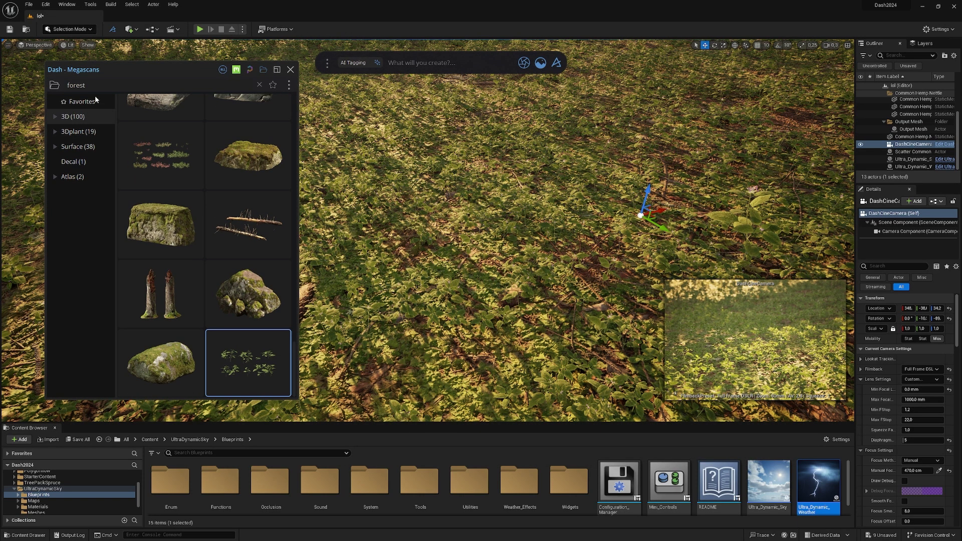
pyautogui.click(259, 84)
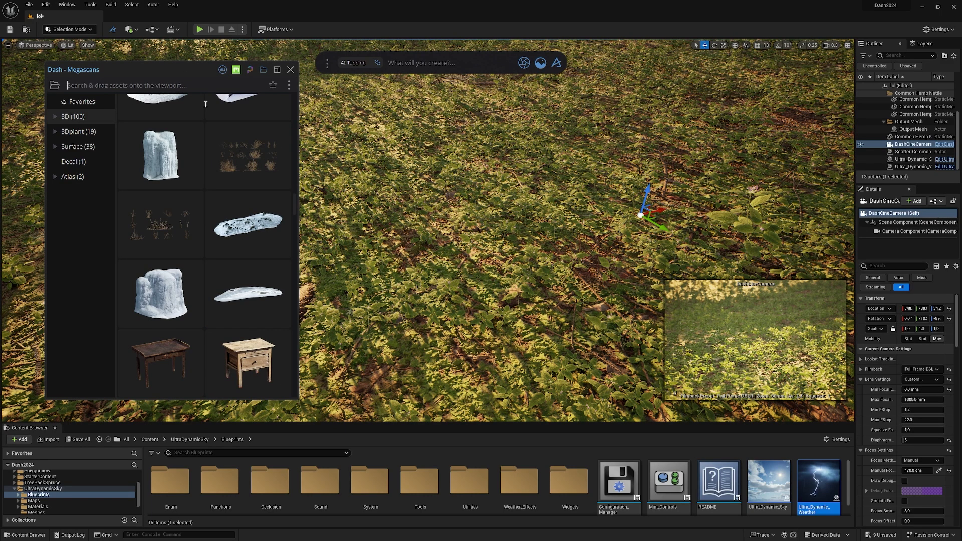
pyautogui.write('rust')
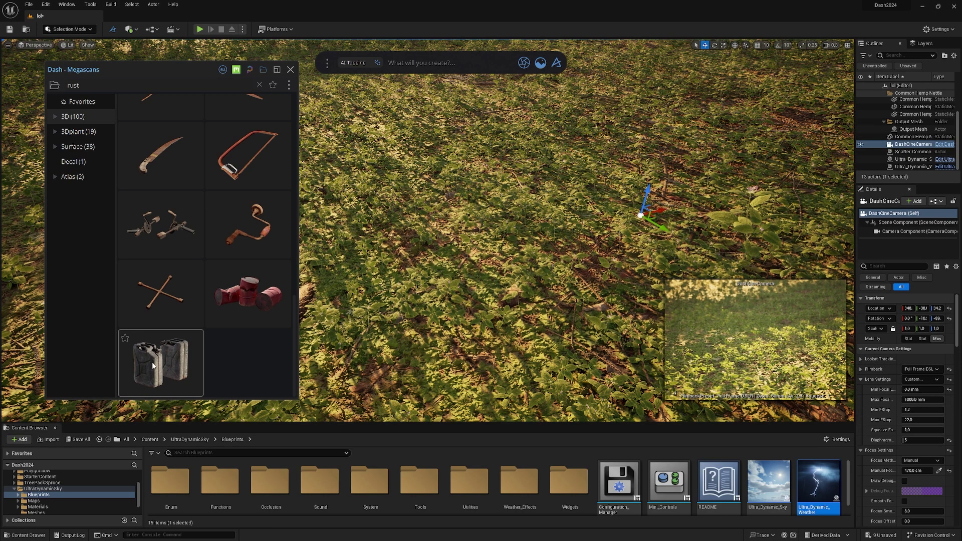
pyautogui.moveTo(152, 366); pyautogui.dragTo(613, 174)
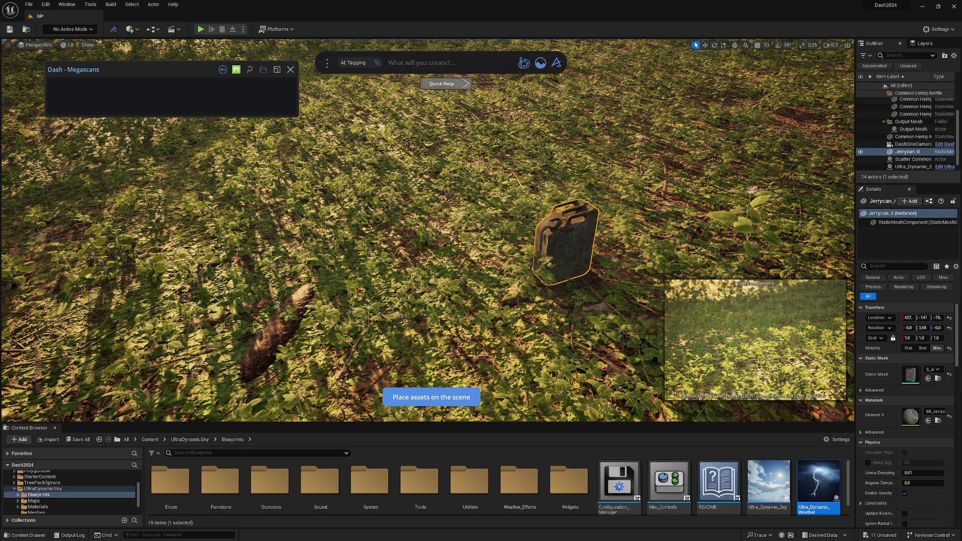
# Reposition the jerrycan on the ground, enlarge it to a scale of about 1.48, and turn off Game View
pyautogui.click(564, 234)
pyautogui.moveTo(462, 84)
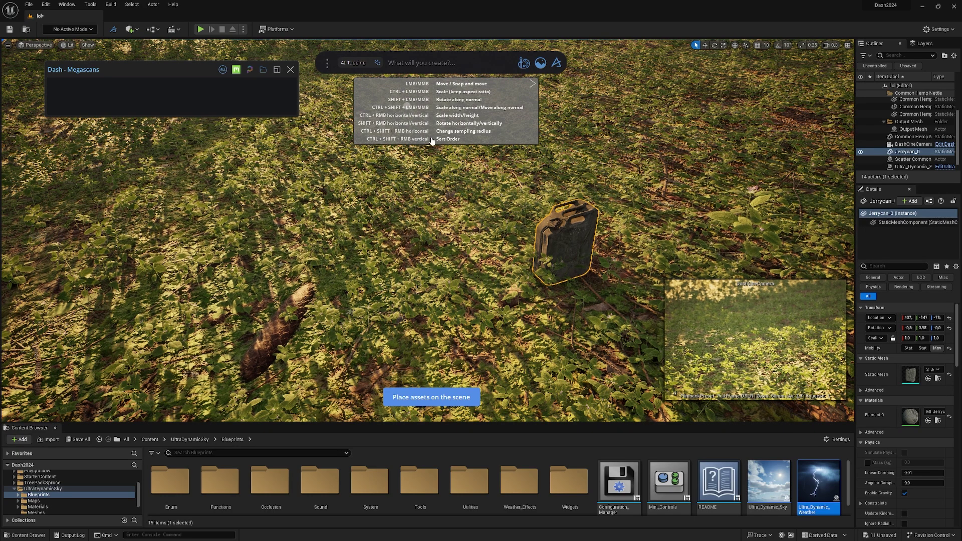
pyautogui.moveTo(575, 259); pyautogui.dragTo(700, 220)
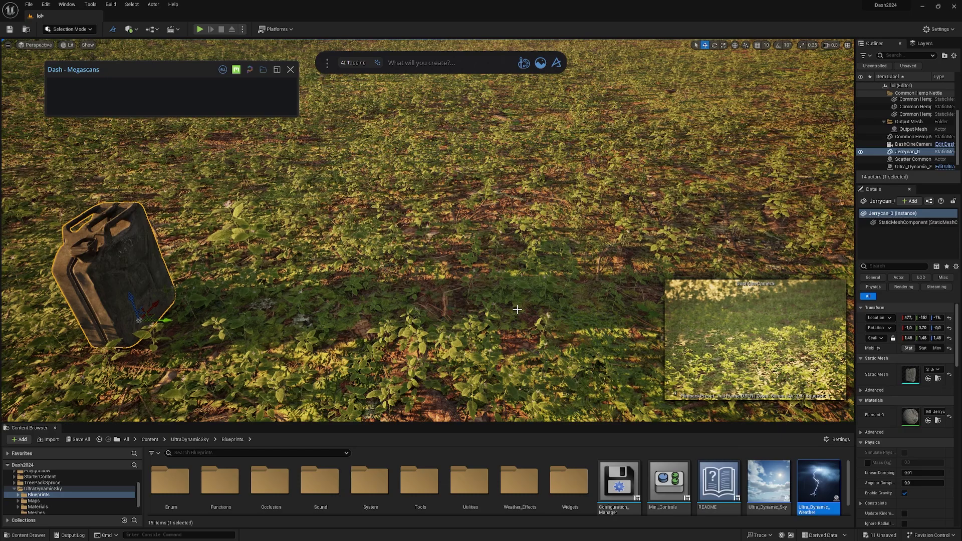
pyautogui.press('g')
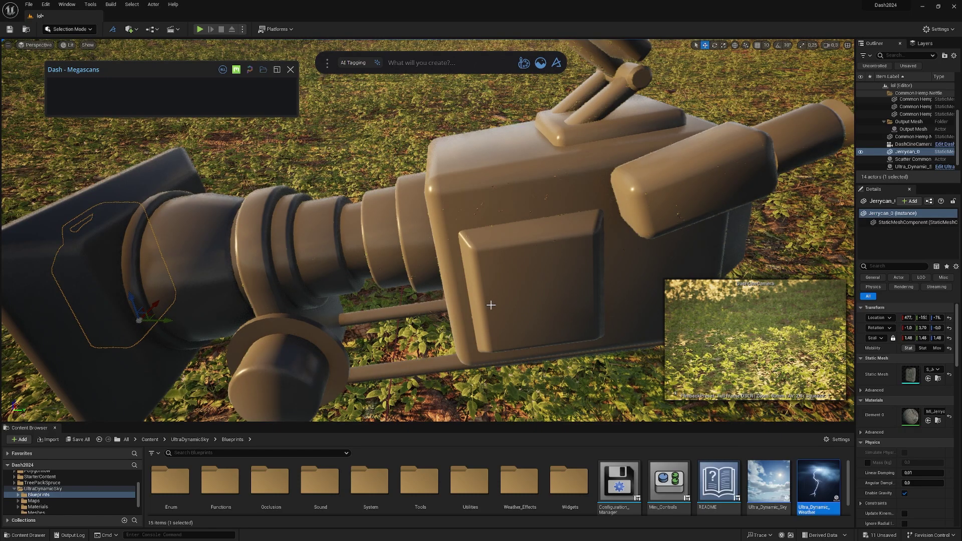
# Move the jerrycan in front of the DashCineCamera's lens and pilot the camera
pyautogui.moveTo(473, 311); pyautogui.dragTo(426, 301, button='right')
pyautogui.press('f')
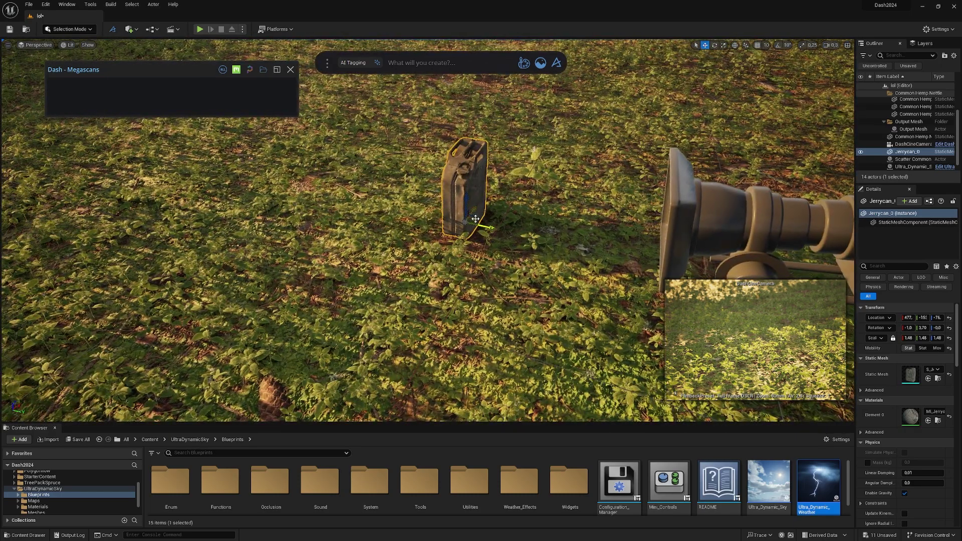
pyautogui.moveTo(475, 219); pyautogui.dragTo(75, 210)
pyautogui.rightClick(718, 219)
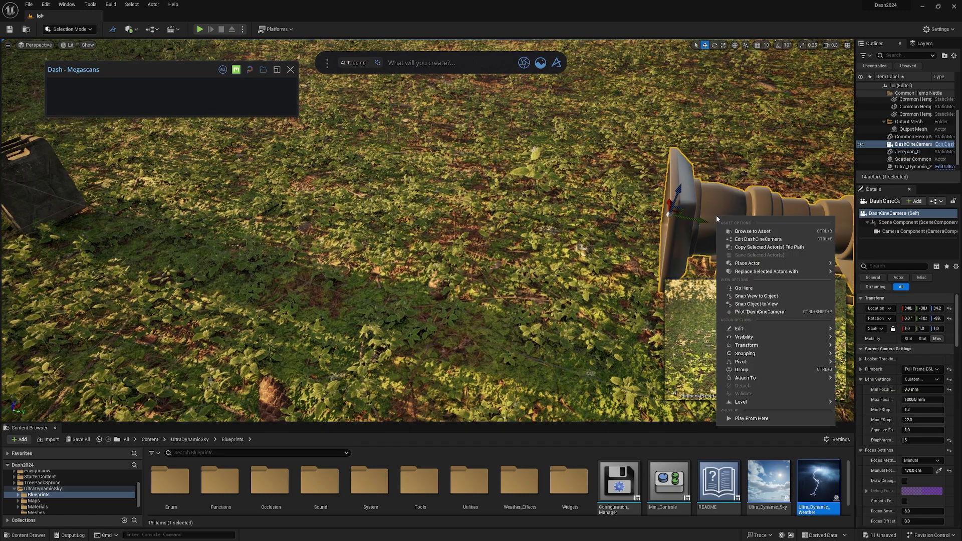
pyautogui.click(757, 312)
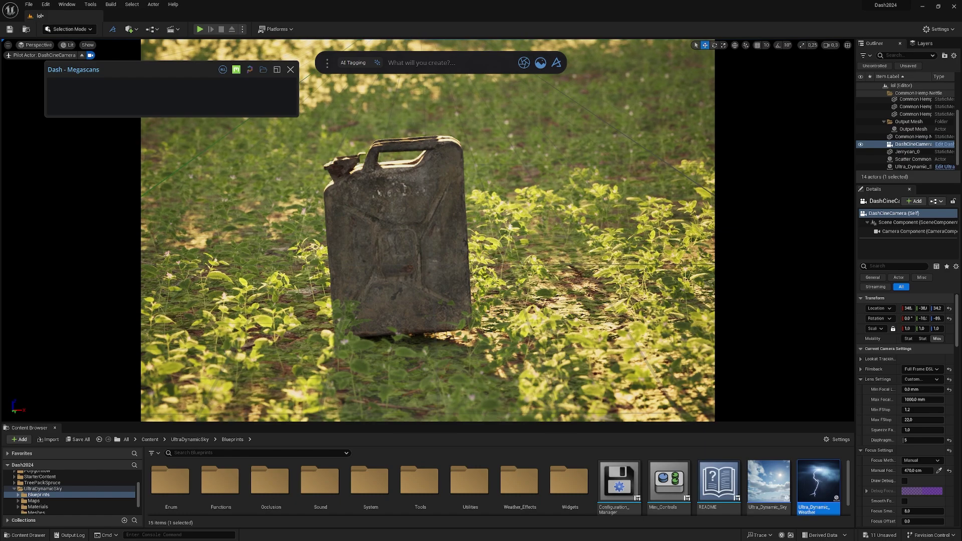
# Shift the jerrycan toward the right of the camera frame and set its uniform scale to 2
pyautogui.click(403, 273)
pyautogui.moveTo(411, 318); pyautogui.dragTo(448, 315)
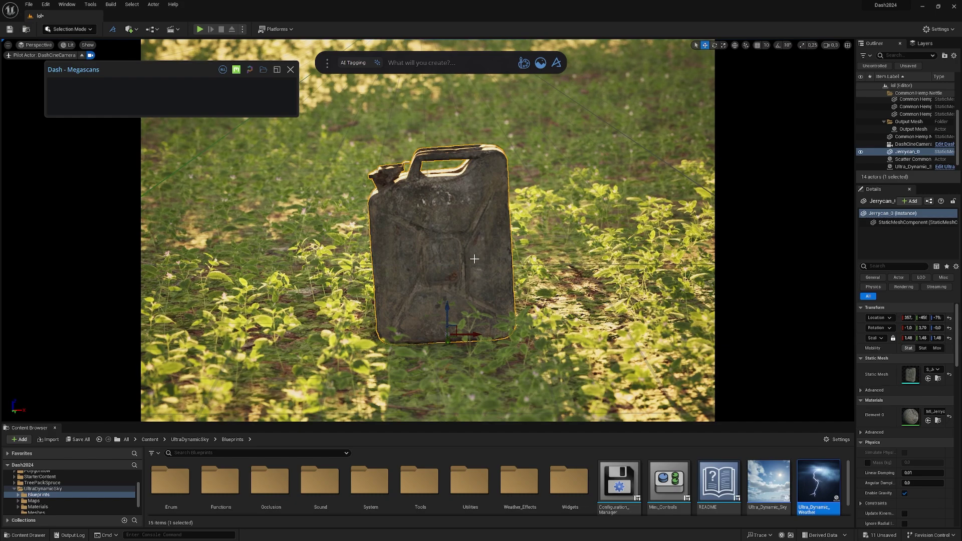
pyautogui.click(908, 338)
pyautogui.write('2')
pyautogui.press('Return')
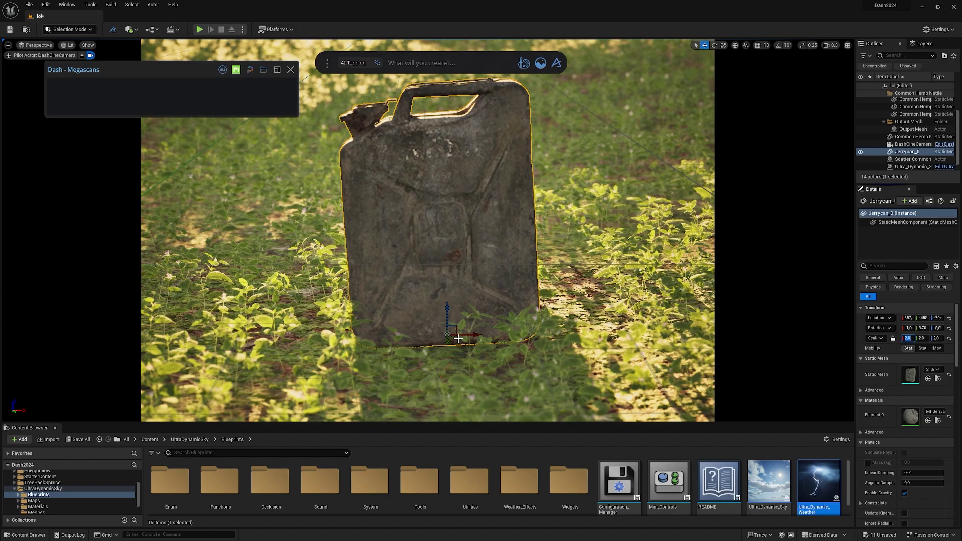
# Rotate the jerrycan about its vertical axis to about -40° and move it to the right side of the camera frame
pyautogui.press('e')
pyautogui.moveTo(458, 340); pyautogui.dragTo(621, 333)
pyautogui.press('w')
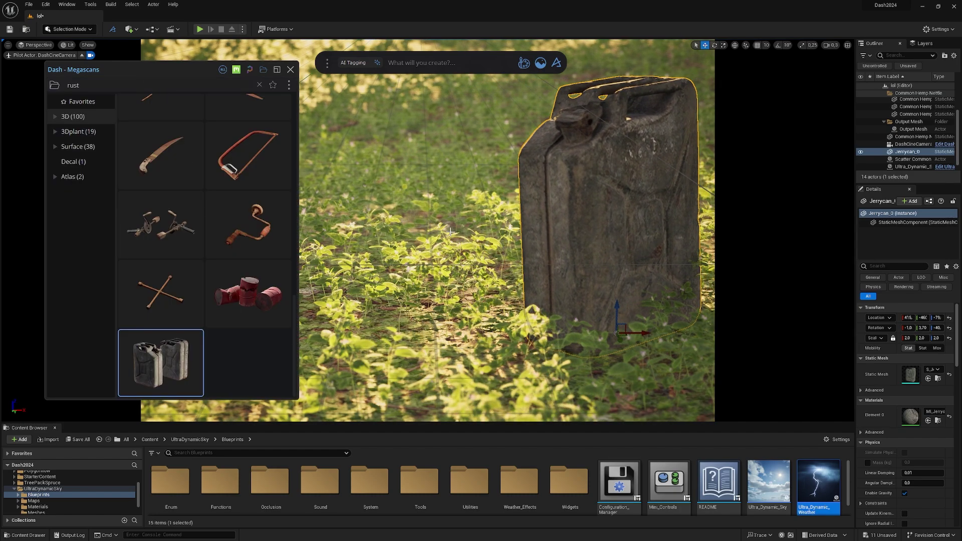
# Stop piloting to place the Rusty Metal Barrel beside the jerrycan, and fine-tune the barrel's position through the piloted DashCineCamera
pyautogui.click(81, 55)
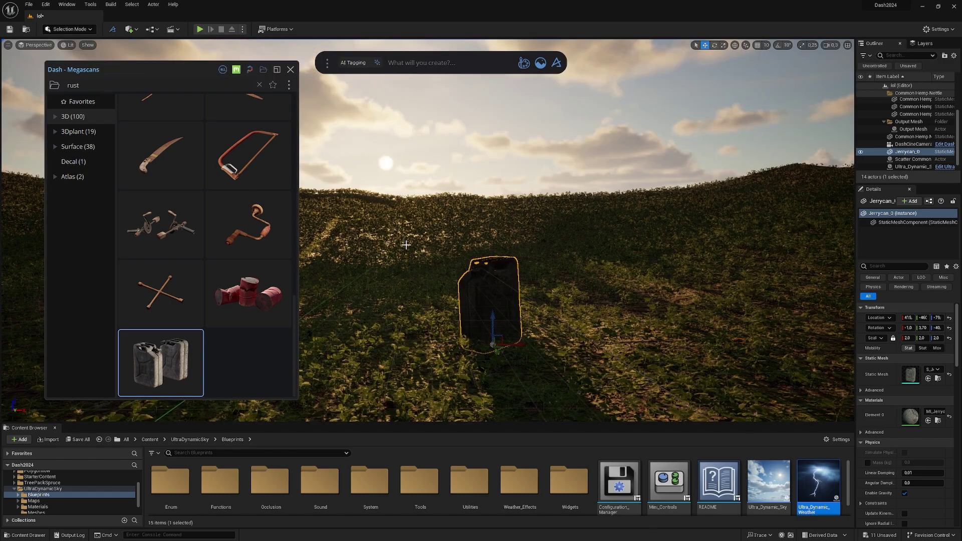
pyautogui.moveTo(254, 289); pyautogui.dragTo(420, 359)
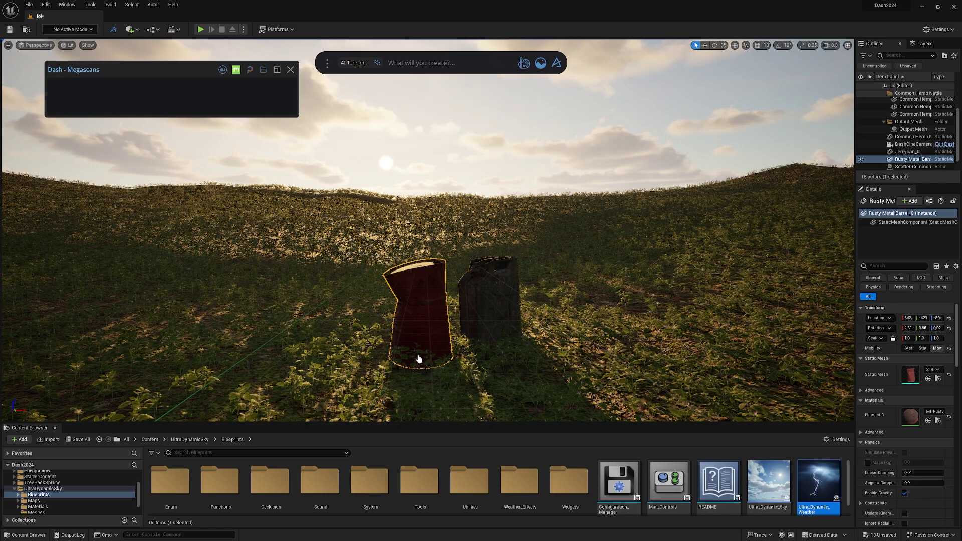
pyautogui.rightClick(909, 146)
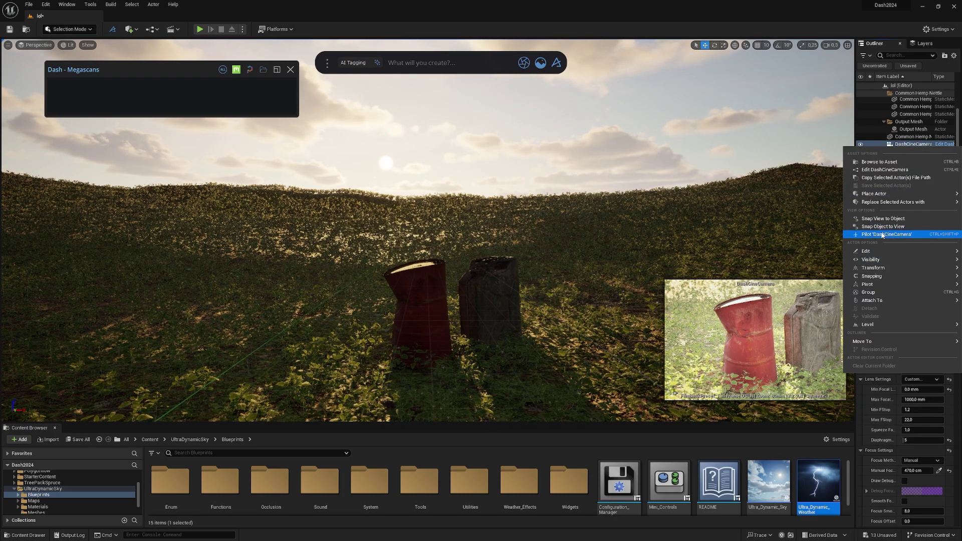
pyautogui.click(881, 234)
pyautogui.click(429, 244)
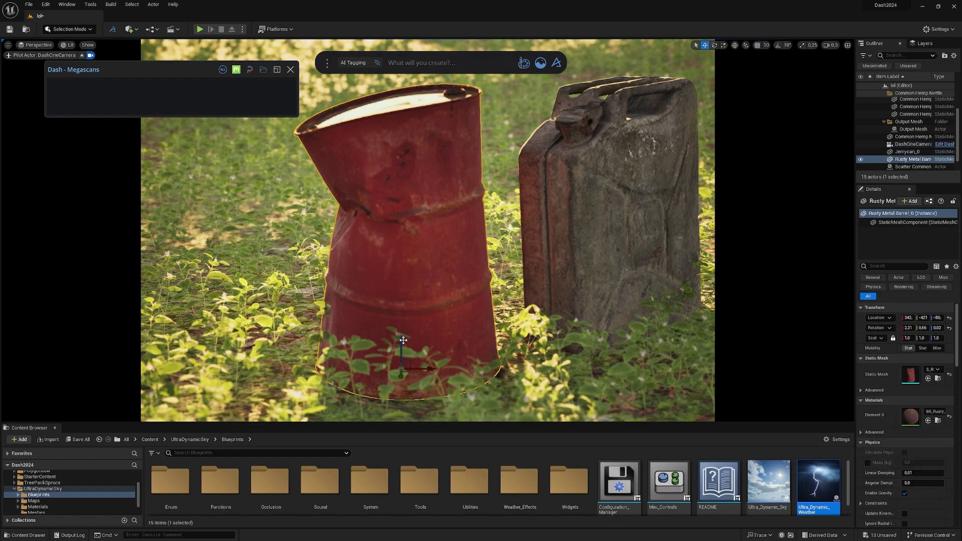
pyautogui.moveTo(411, 371); pyautogui.dragTo(393, 344)
# Rotate the jerrycan in local space so that it lies flat on the ground beside the barrel
pyautogui.click(600, 254)
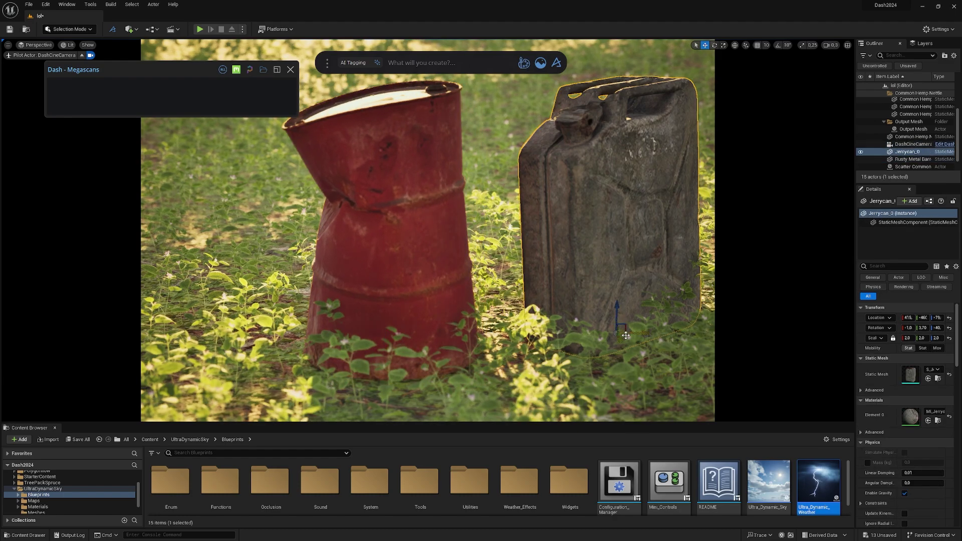
pyautogui.press('e')
pyautogui.moveTo(624, 336); pyautogui.dragTo(623, 216)
pyautogui.hotkey('ctrl', 'z')
pyautogui.click(734, 45)
pyautogui.moveTo(634, 282); pyautogui.dragTo(623, 283)
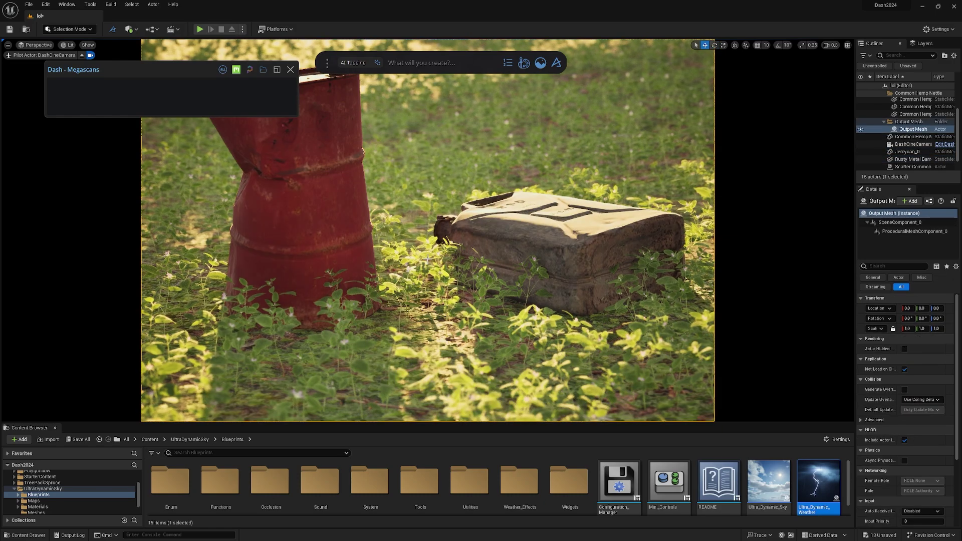
# Edit the Common Hemp Nettle surface scatter, setting Min Scale to 0.1 and Max Scale to 0.3
pyautogui.click(429, 258)
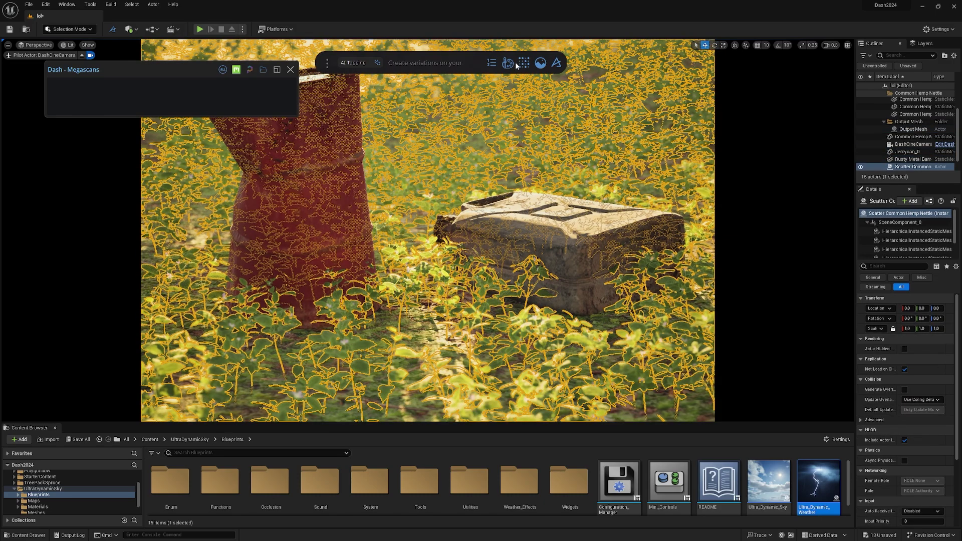
pyautogui.click(493, 61)
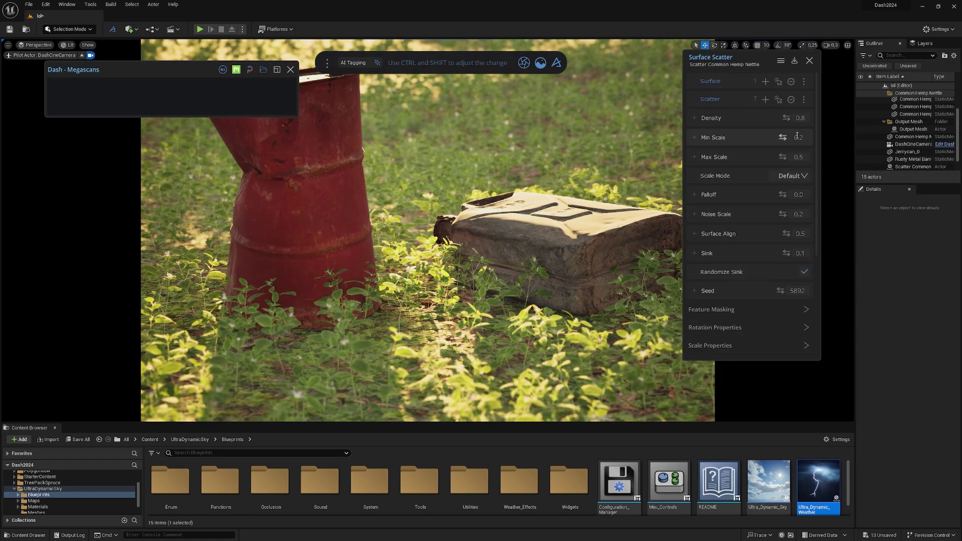
pyautogui.moveTo(800, 140); pyautogui.dragTo(802, 140)
pyautogui.write('1')
pyautogui.press('Return')
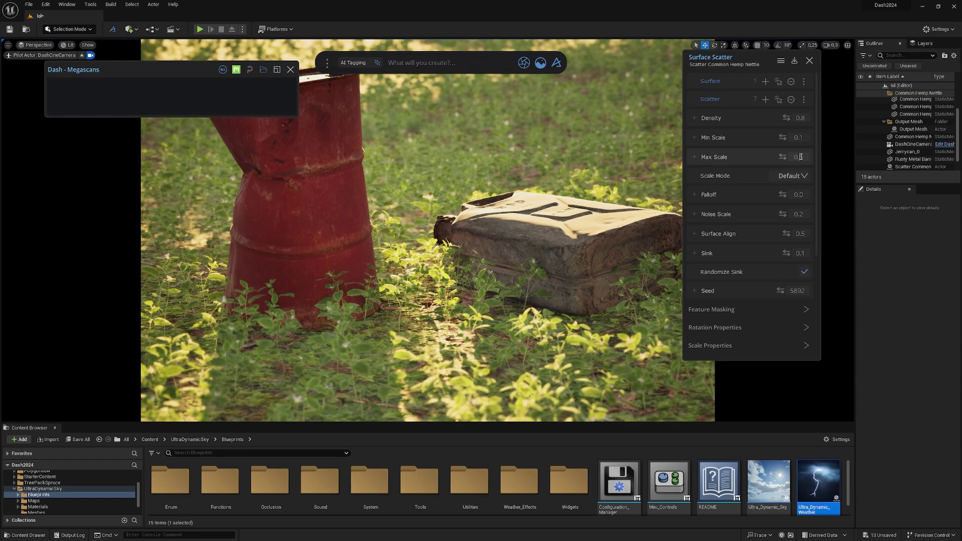
pyautogui.doubleClick(800, 157)
pyautogui.write('3')
pyautogui.press('Return')
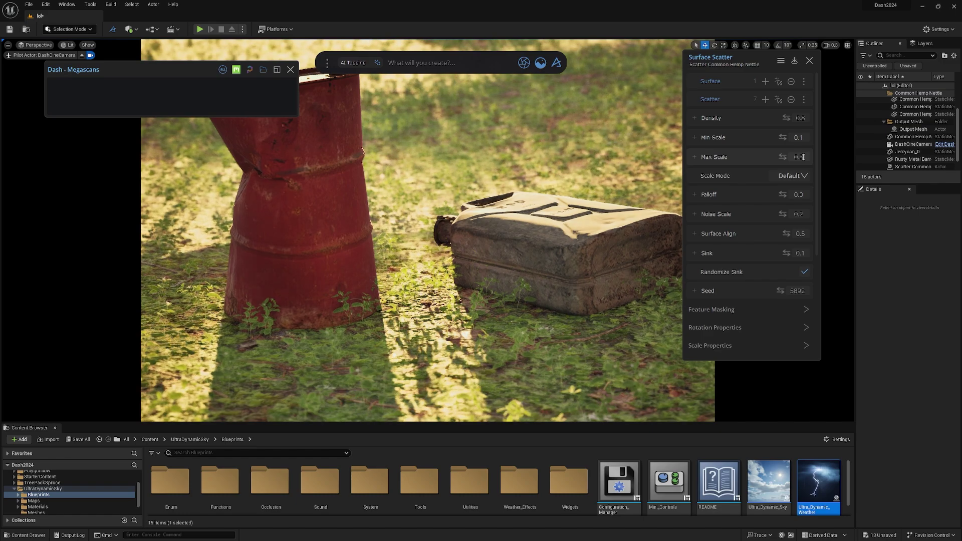
# Try a scatter density of 1, settle the hemp nettle density at 0.9, and close the scatter settings
pyautogui.doubleClick(802, 119)
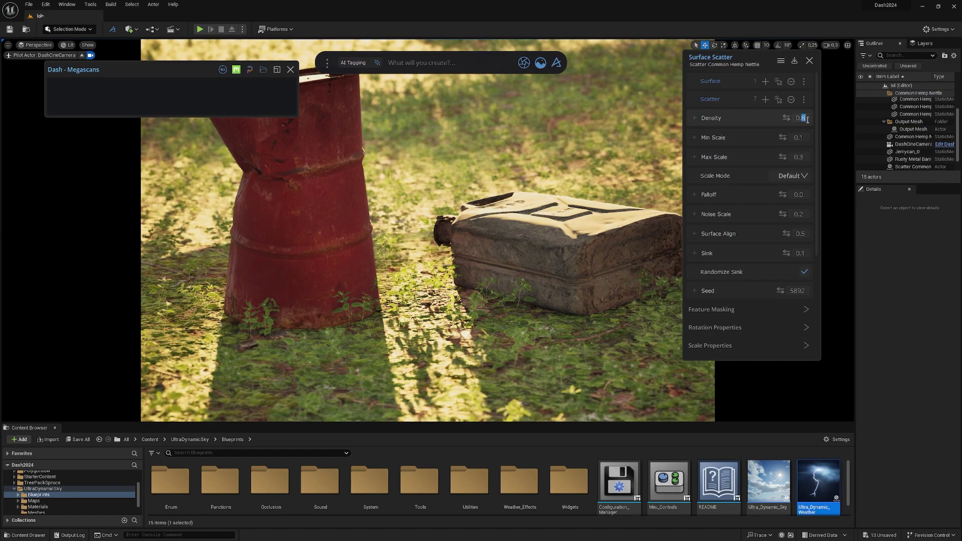
pyautogui.hotkey('ctrl', 'a')
pyautogui.write('1')
pyautogui.press('Return')
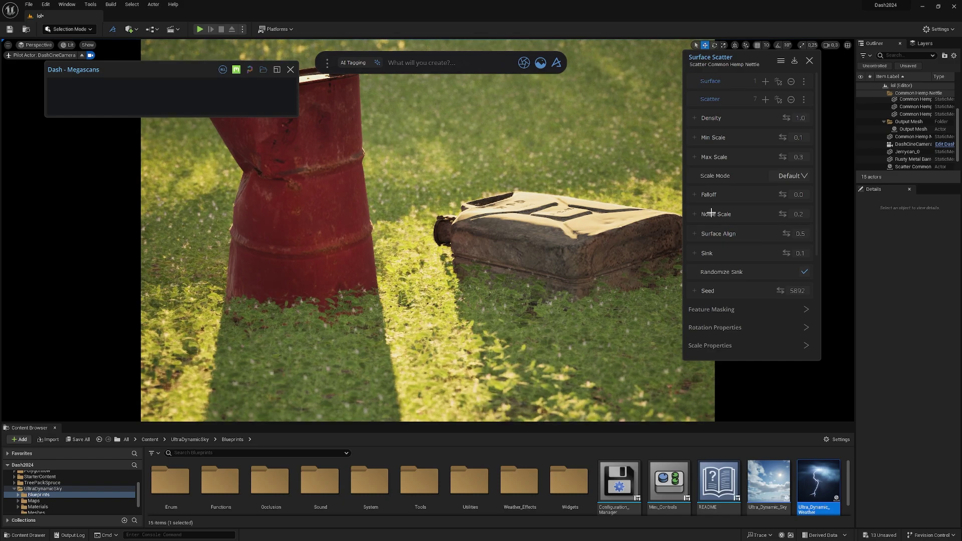
pyautogui.moveTo(766, 125); pyautogui.dragTo(737, 125)
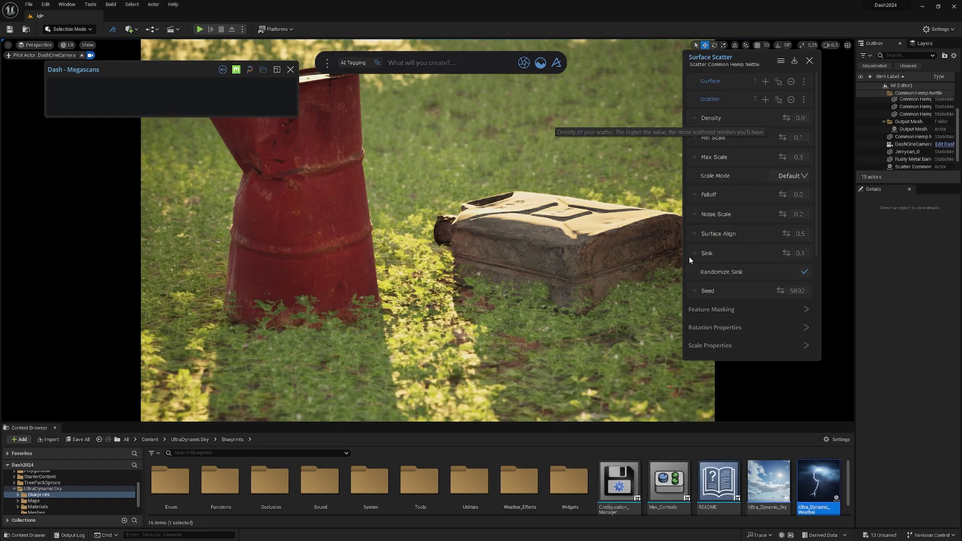
pyautogui.click(515, 354)
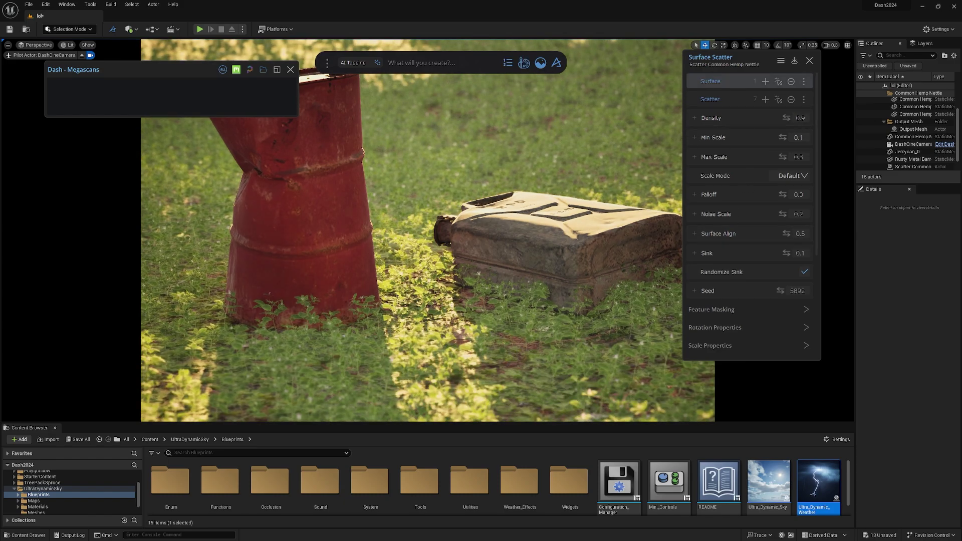
pyautogui.click(809, 60)
# Select the Ultra Dynamic Sky actor and slightly adjust its Time Of Day
pyautogui.scroll(-2, 911, 157)
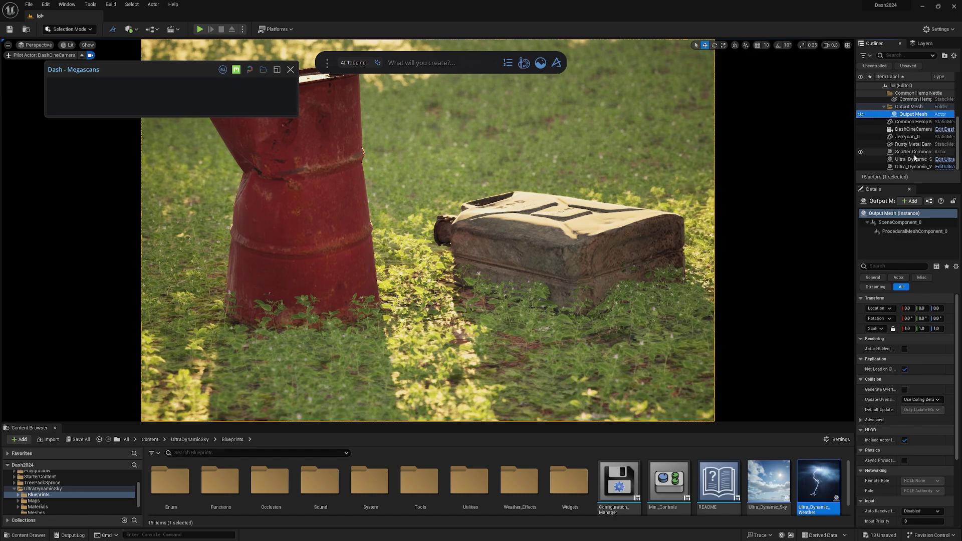
pyautogui.click(910, 159)
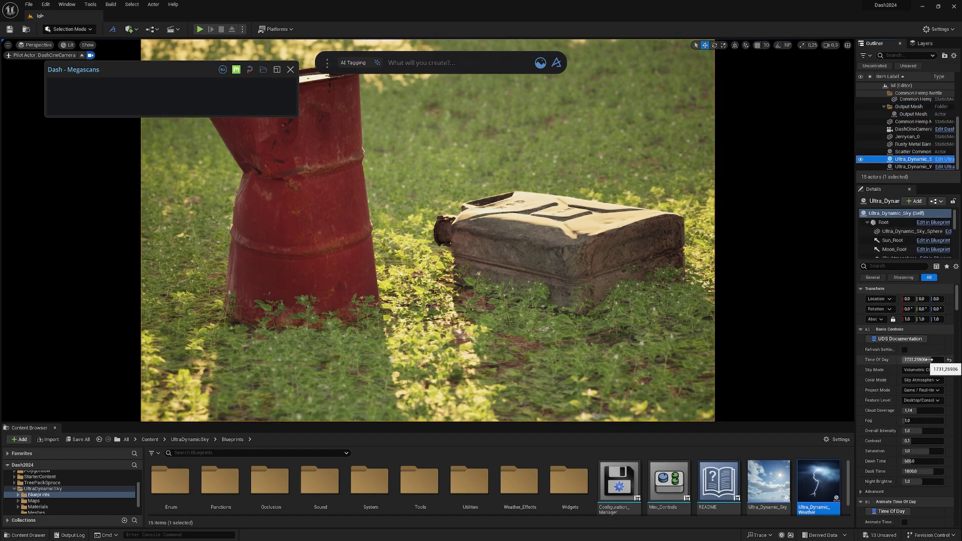
pyautogui.moveTo(917, 359)
pyautogui.mouseDown()
pyautogui.moveTo(884, 360)
pyautogui.moveTo(913, 359)
pyautogui.mouseUp()
# Reposition the rusty barrel behind the jerrycan and reframe the piloted camera into a close-up of the jerrycan
pyautogui.click(286, 240)
pyautogui.moveTo(515, 264); pyautogui.dragTo(282, 303, button='right')
pyautogui.press('w')
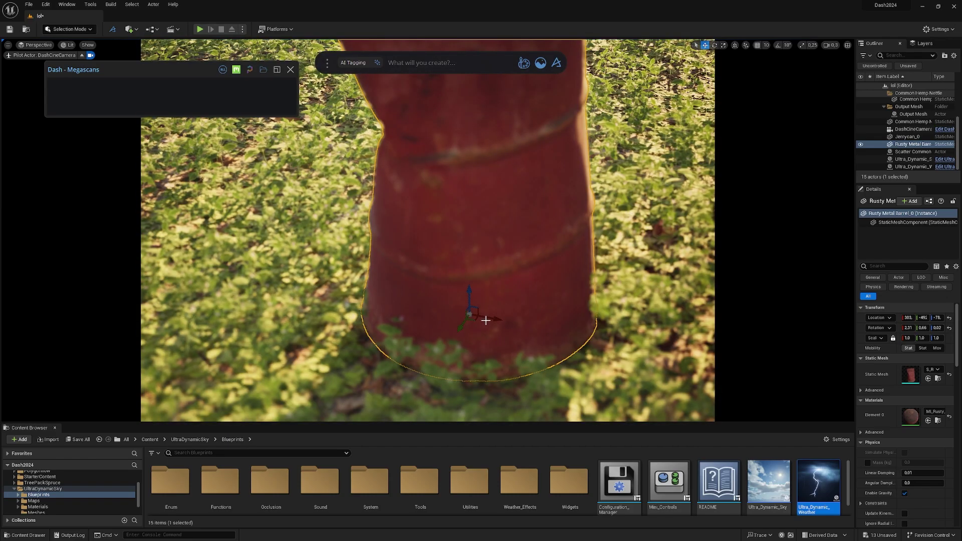
pyautogui.moveTo(474, 318); pyautogui.dragTo(554, 269)
pyautogui.moveTo(554, 269); pyautogui.dragTo(333, 278, button='right')
pyautogui.moveTo(560, 273)
pyautogui.mouseDown(button='right')
pyautogui.moveTo(558, 251)
pyautogui.moveTo(560, 281)
pyautogui.moveTo(539, 253)
pyautogui.moveTo(566, 286)
pyautogui.moveTo(549, 277)
pyautogui.mouseUp(button='right')
# Open Dash's Edit Camera settings for the DashCineCamera and set the Focus Distance to 0.3 to focus on the jerrycan
pyautogui.click(909, 130)
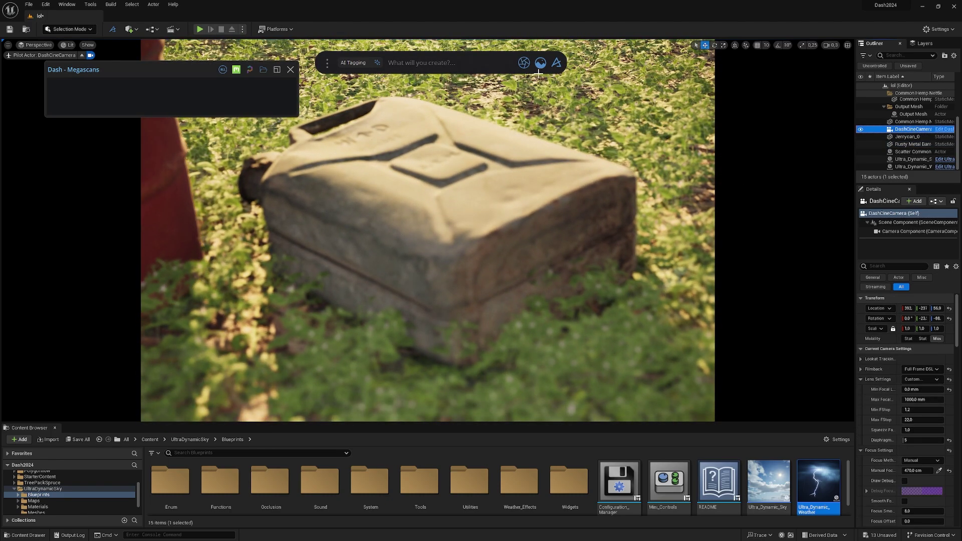
pyautogui.press('Tab')
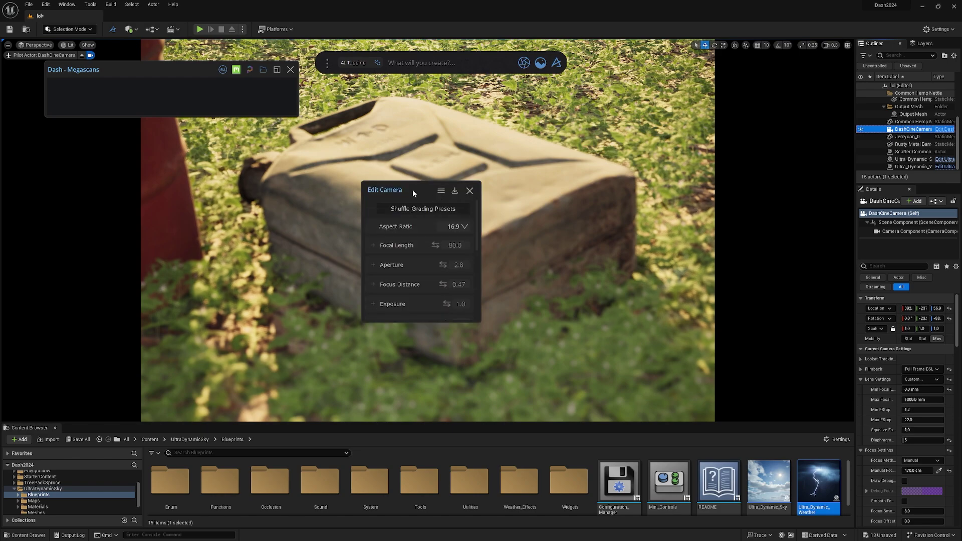
pyautogui.moveTo(415, 192); pyautogui.dragTo(676, 91)
pyautogui.moveTo(673, 221); pyautogui.dragTo(689, 271)
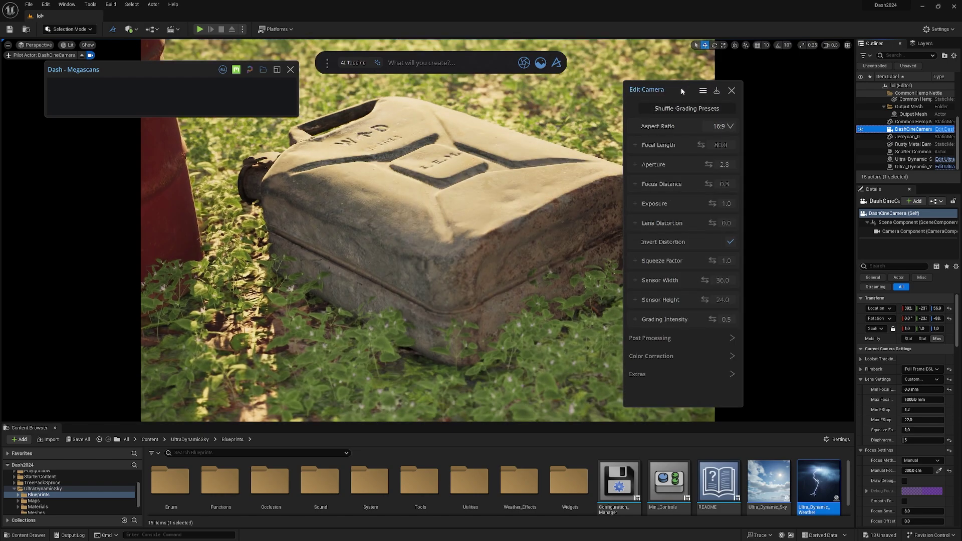
pyautogui.moveTo(682, 91); pyautogui.dragTo(738, 88)
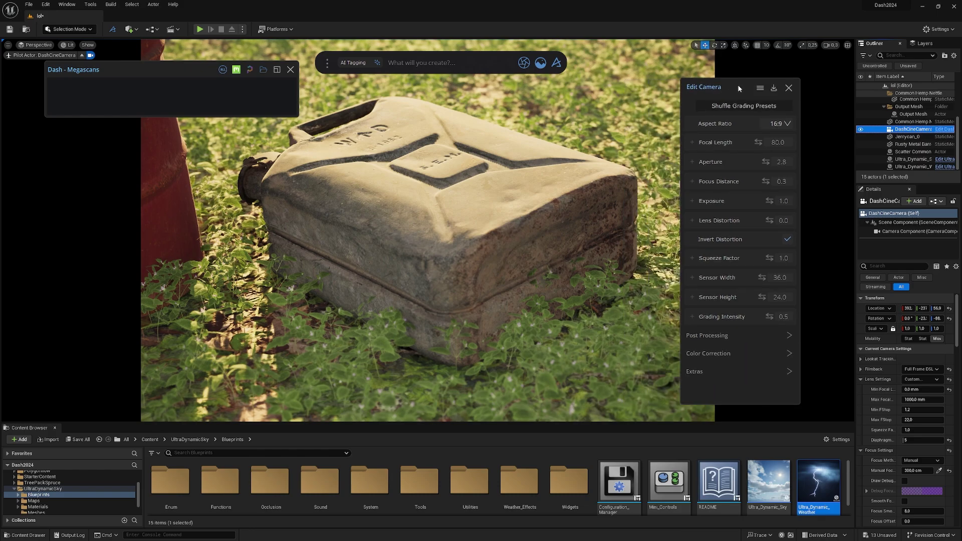
# Shuffle the camera's color grading presets until a green-tinted, contrasty look is applied
pyautogui.click(743, 107)
pyautogui.click(743, 107)
pyautogui.click(744, 106)
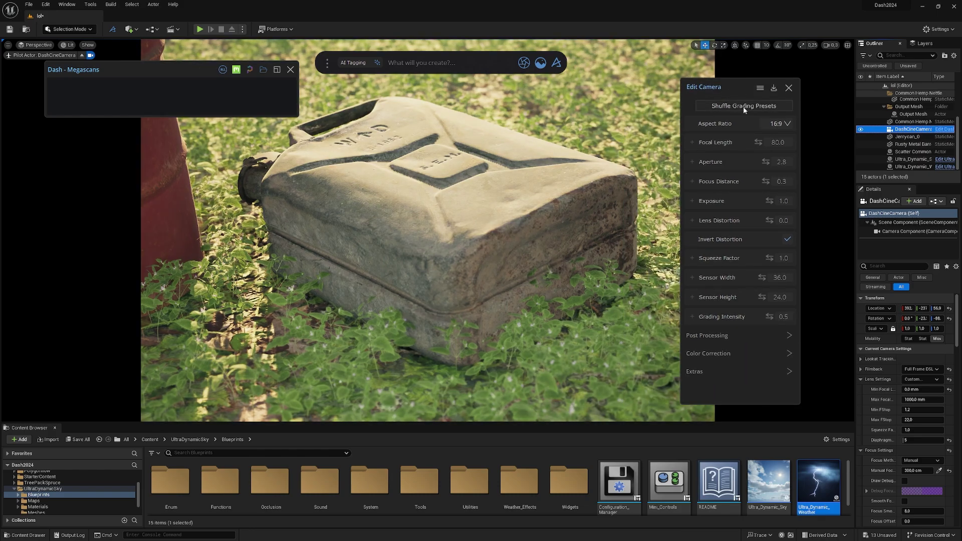
pyautogui.click(743, 107)
pyautogui.click(743, 107)
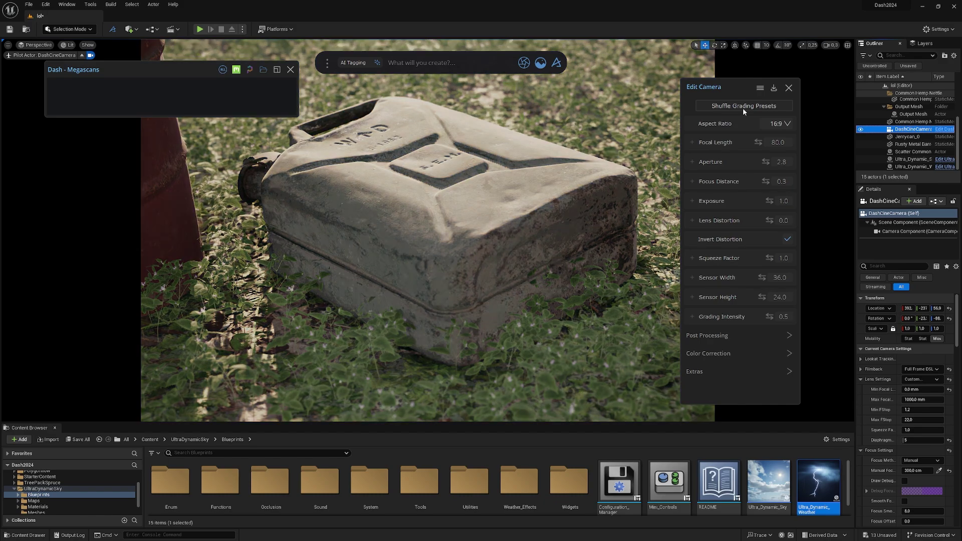
pyautogui.click(743, 108)
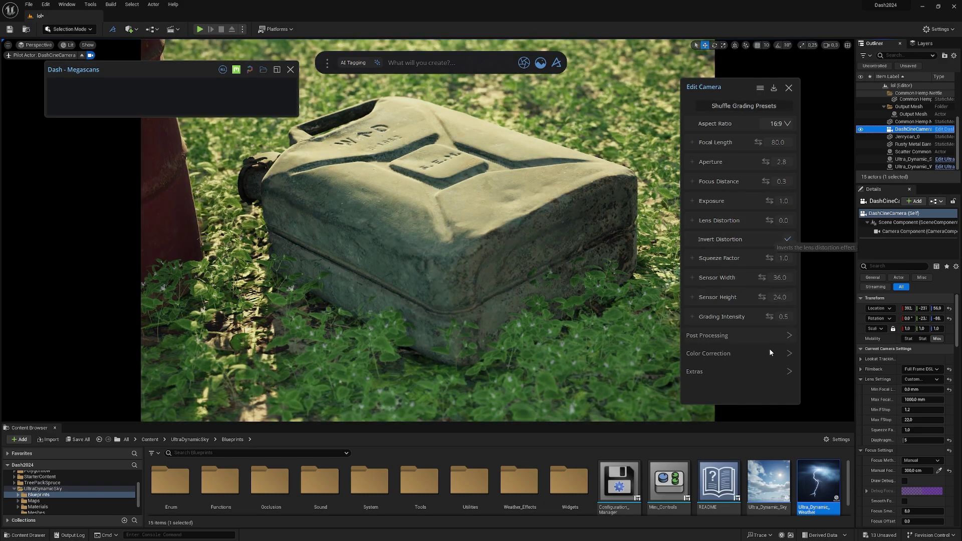
# Set the camera's Grading Intensity to 0.2 to soften the color grade
pyautogui.click(790, 316)
pyautogui.press('BackSpace')
pyautogui.write('2')
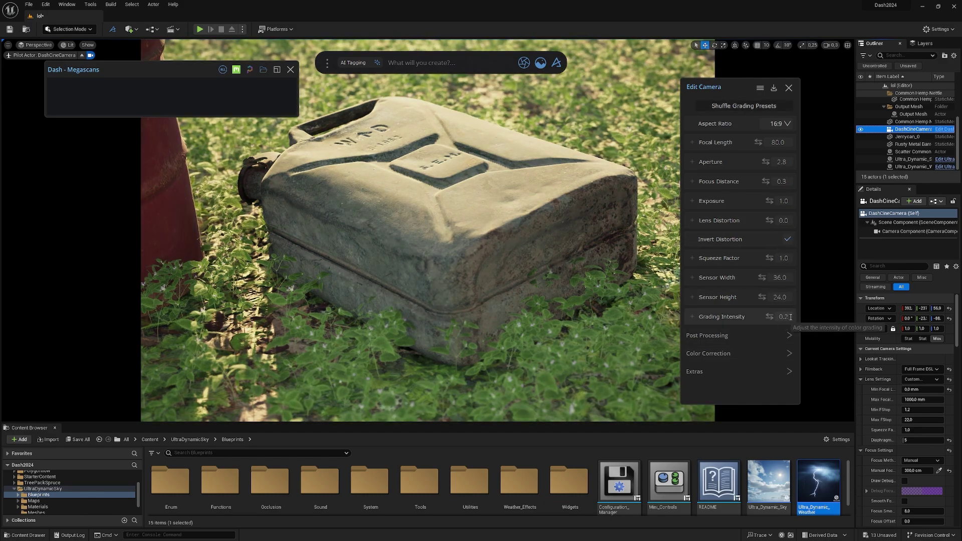
pyautogui.click(787, 317)
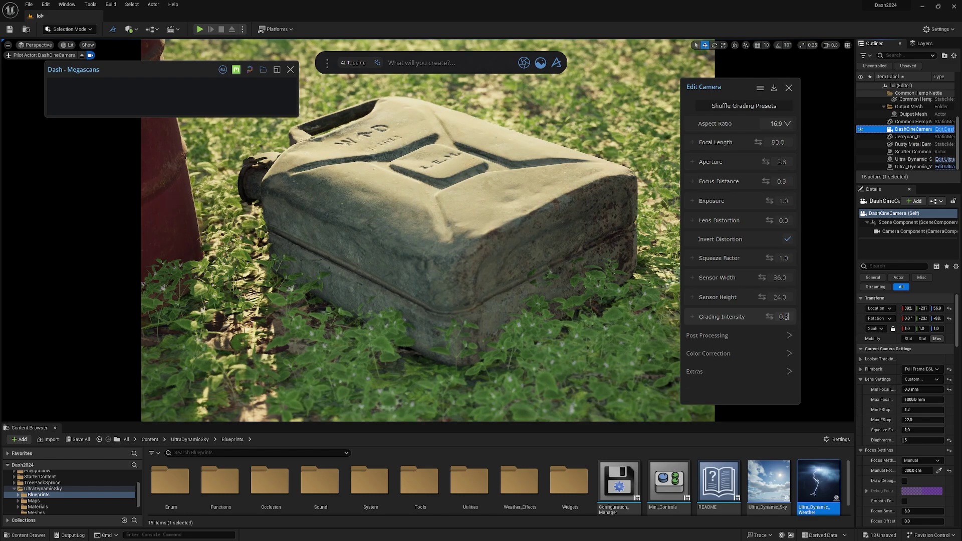
# Close the camera settings and the Megascans browser, and select the jerrycan
pyautogui.click(788, 88)
pyautogui.moveTo(195, 73)
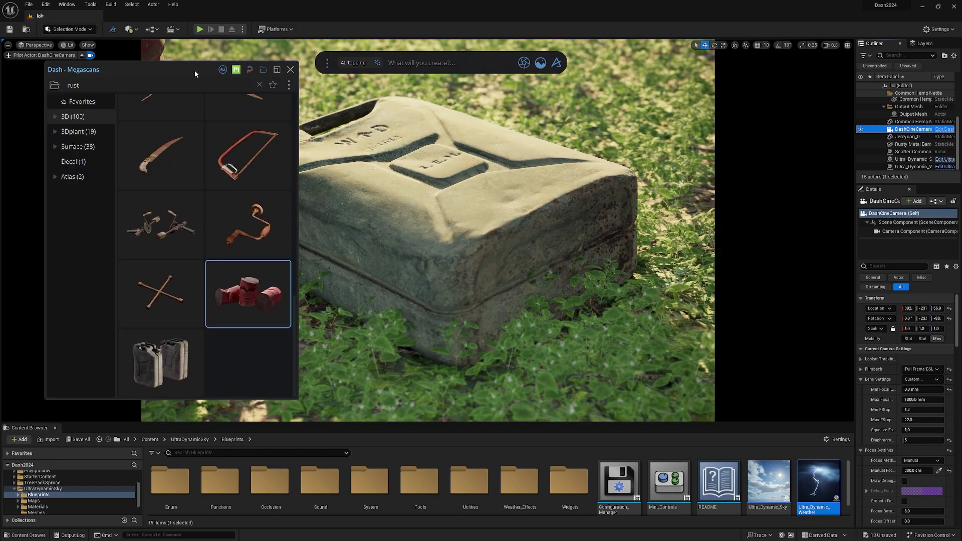
pyautogui.click(290, 69)
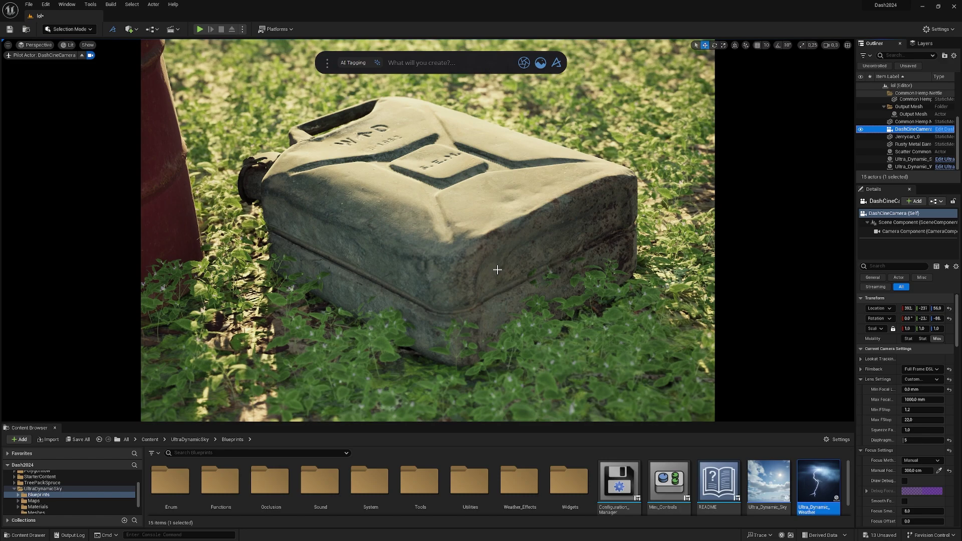
pyautogui.click(453, 241)
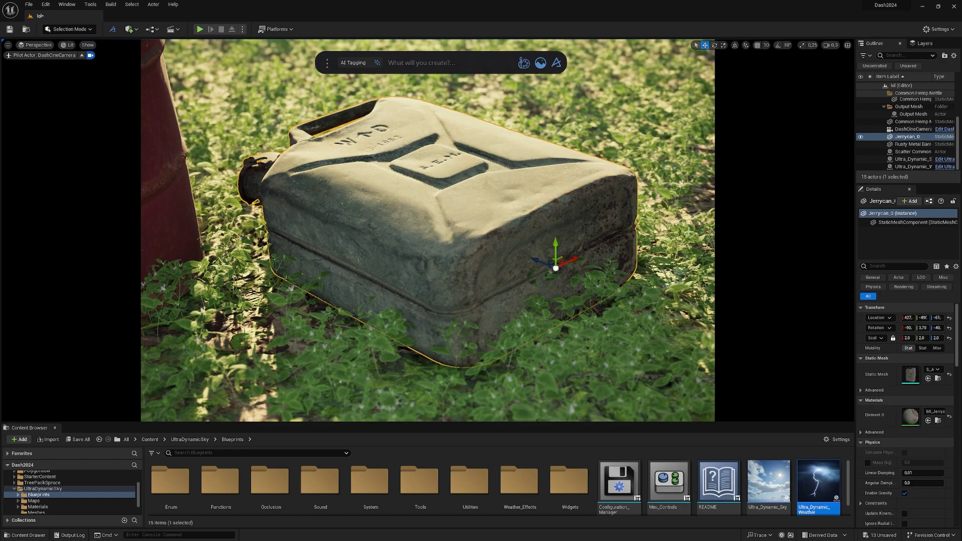
# Add the jerrycan to Proximity Mask 1 of the Common Hemp Nettle surface scatter and set the mask's Distance to 0.17
pyautogui.click(692, 225)
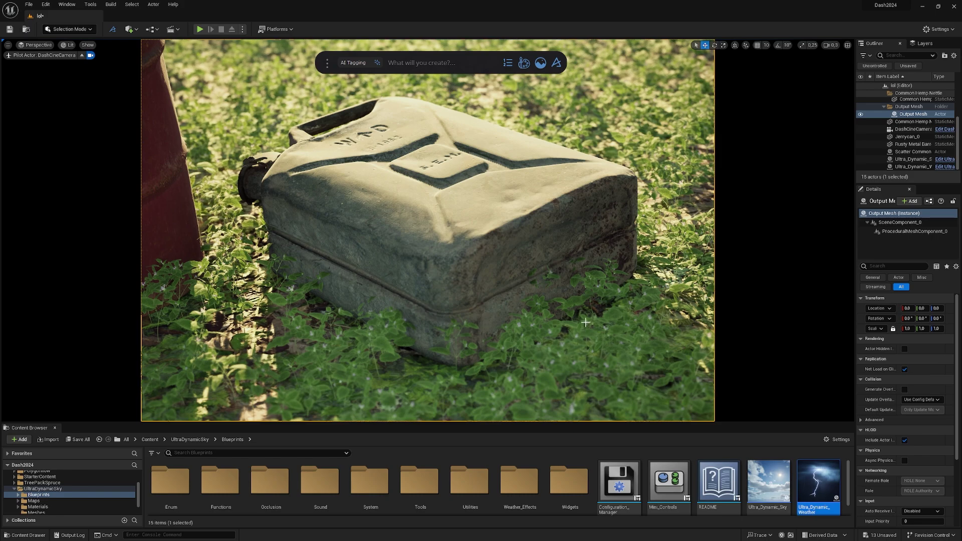
pyautogui.click(507, 245)
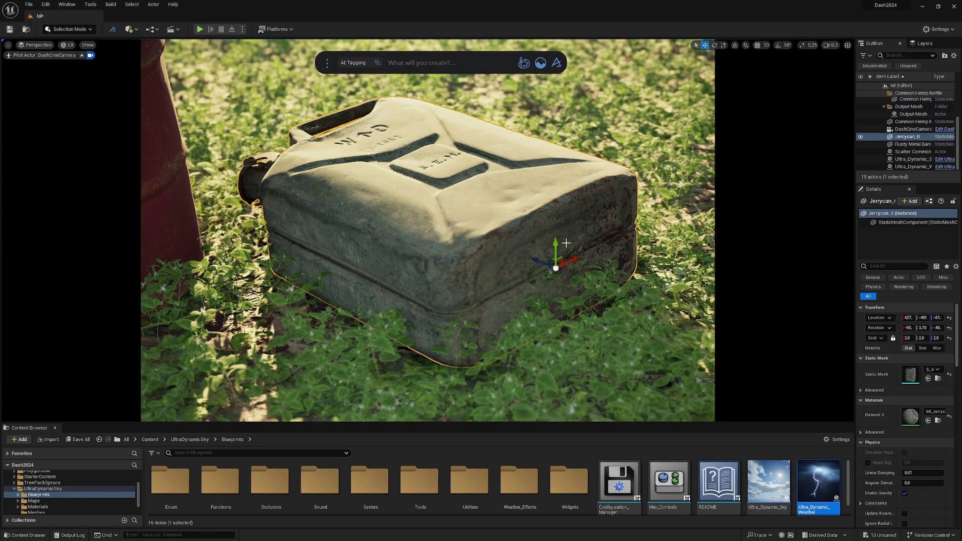
pyautogui.click(646, 259)
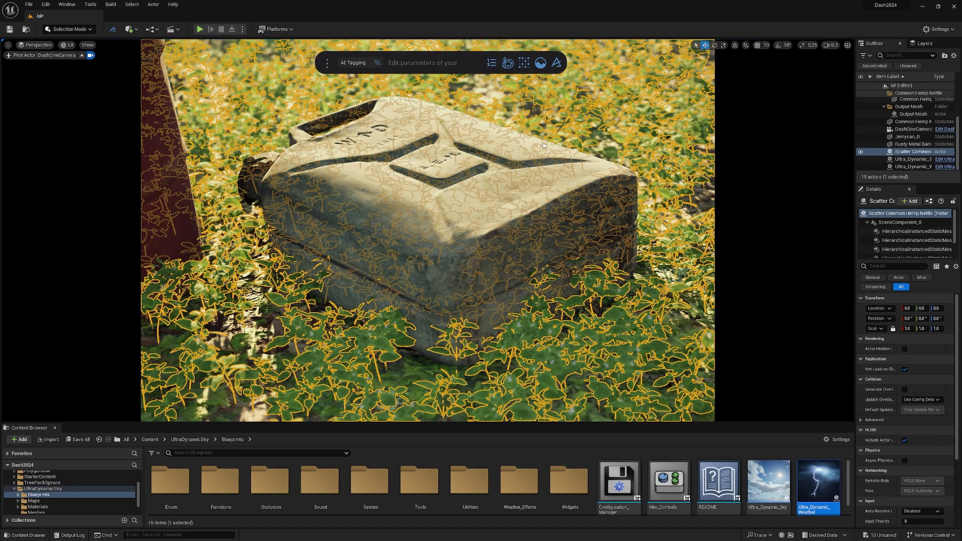
pyautogui.moveTo(722, 60); pyautogui.dragTo(667, 56)
pyautogui.scroll(-3, 723, 215)
pyautogui.click(719, 237)
pyautogui.click(907, 136)
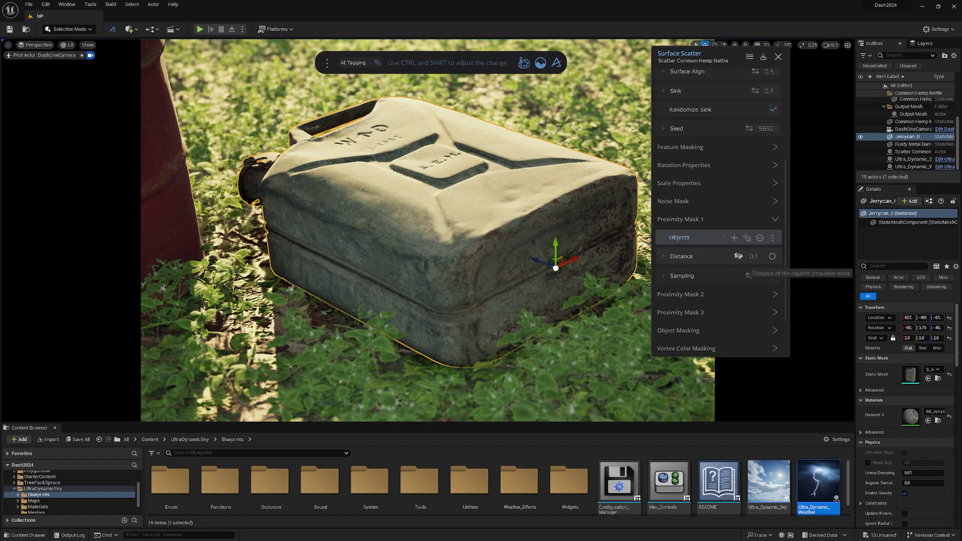
pyautogui.moveTo(738, 256); pyautogui.dragTo(779, 256)
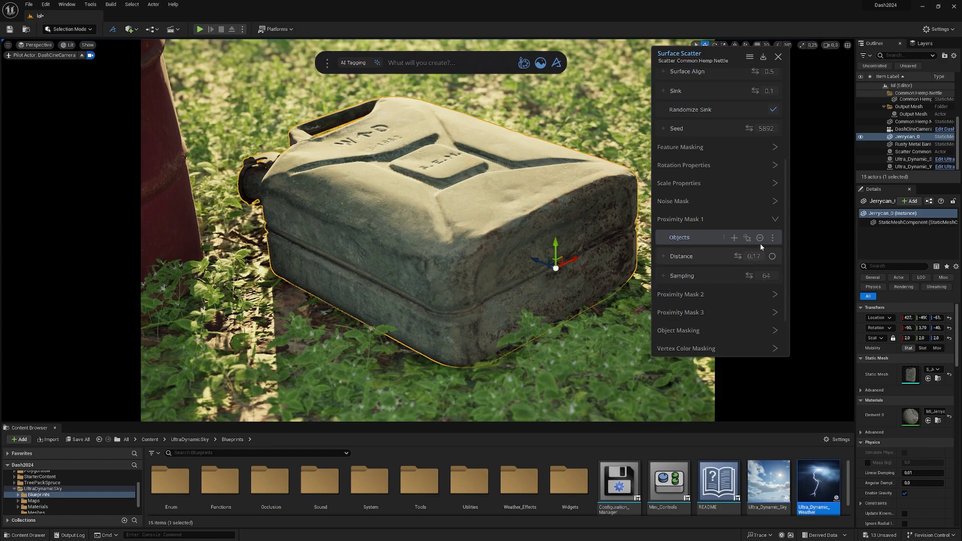
# Examine the Object Masking options of the Common Hemp Nettle surface scatter
pyautogui.click(774, 220)
pyautogui.click(774, 273)
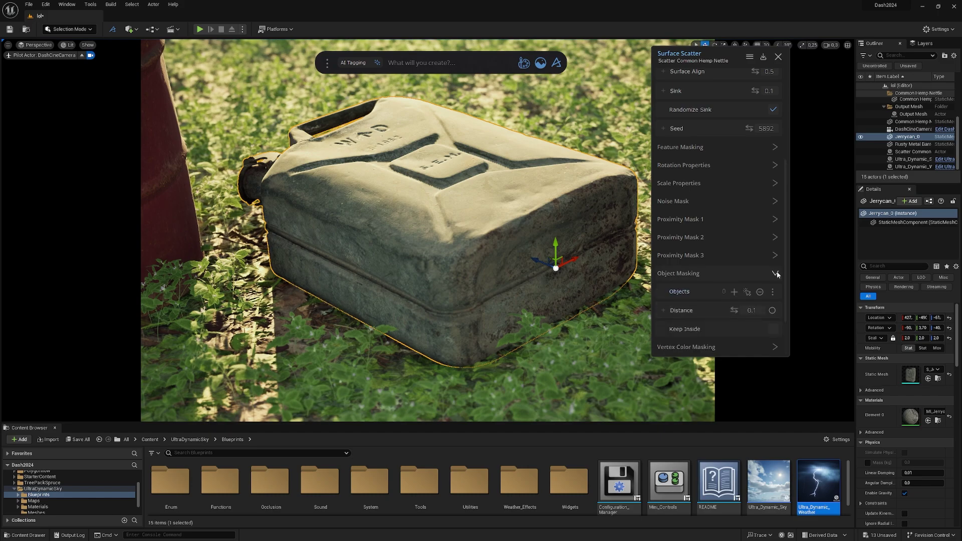
pyautogui.click(775, 274)
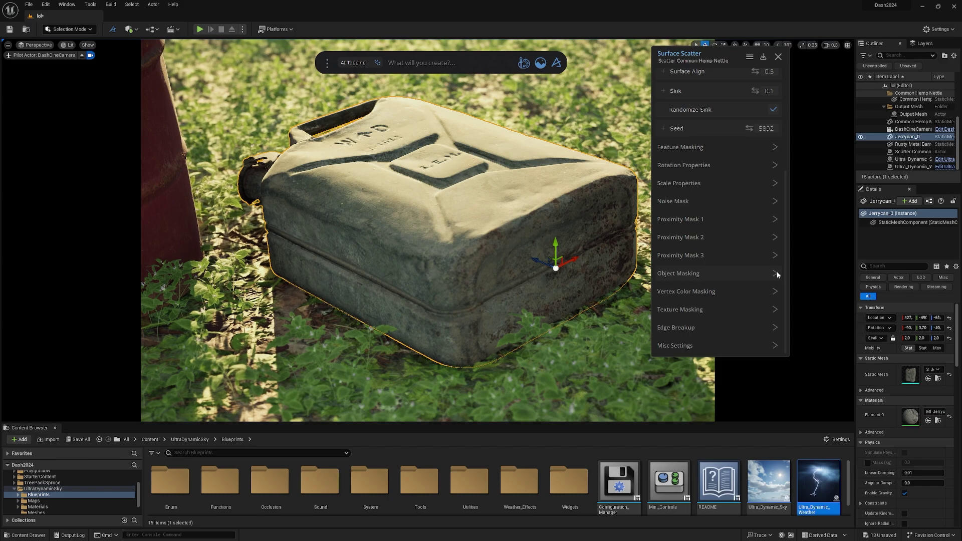
pyautogui.click(776, 274)
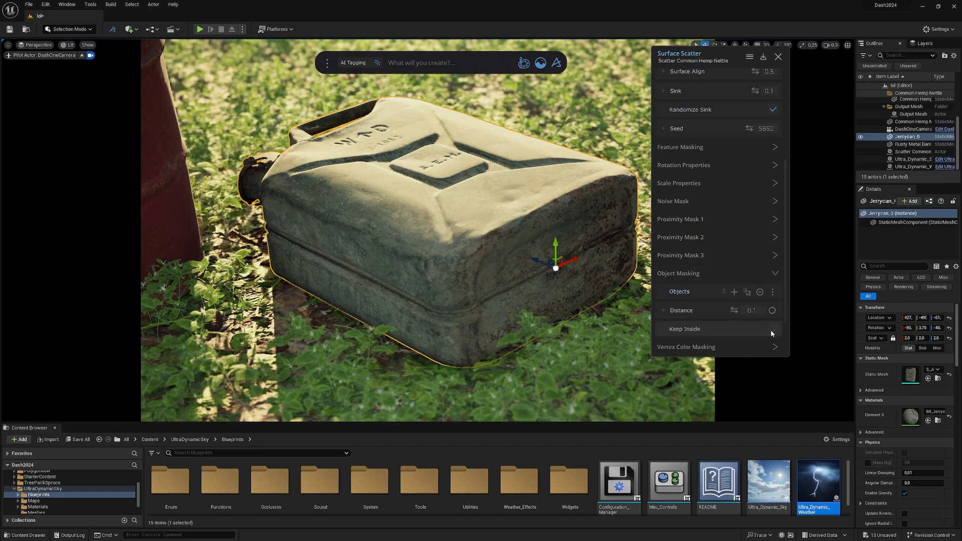
pyautogui.click(776, 274)
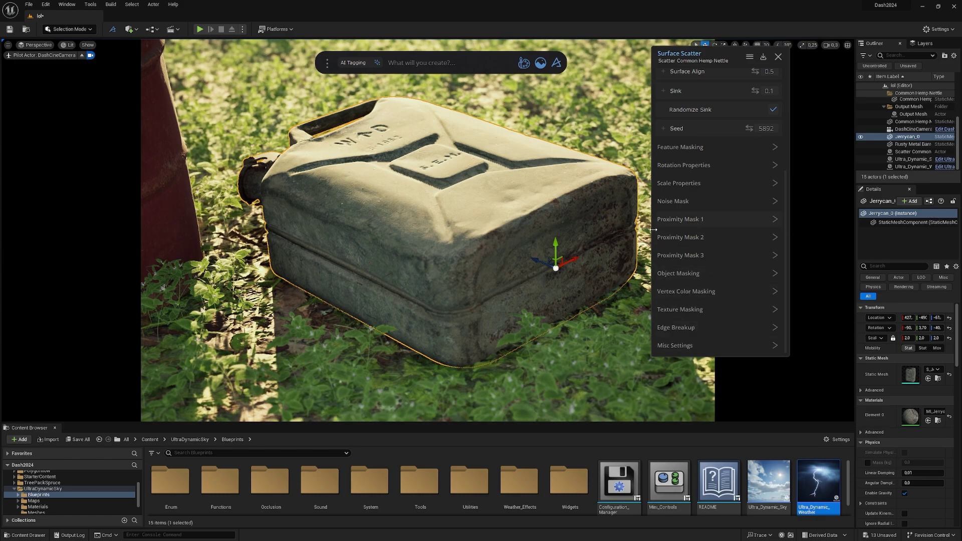
# Add the rusty metal barrel to the objects of the nettle scatter's Proximity Mask 1
pyautogui.click(166, 227)
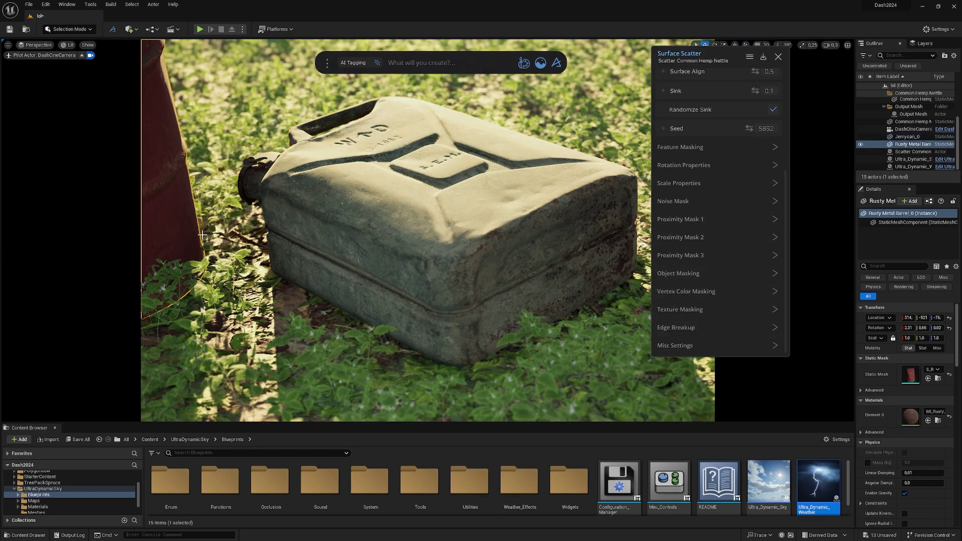
pyautogui.click(369, 334)
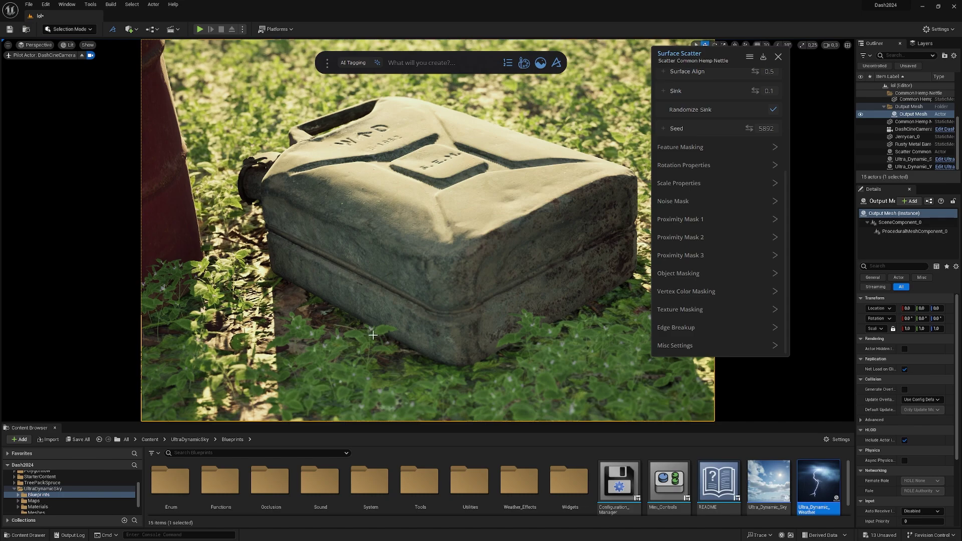
pyautogui.click(373, 334)
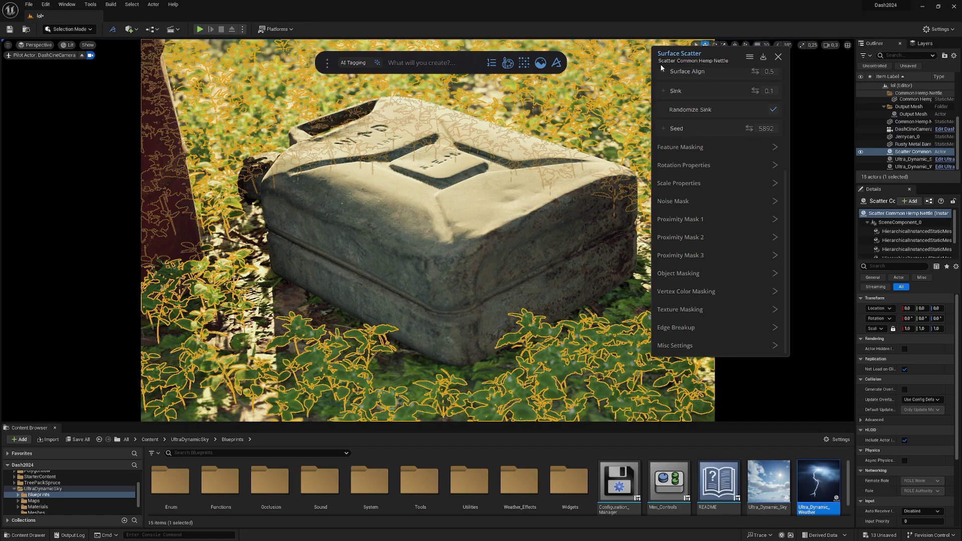
pyautogui.click(183, 236)
pyautogui.click(775, 220)
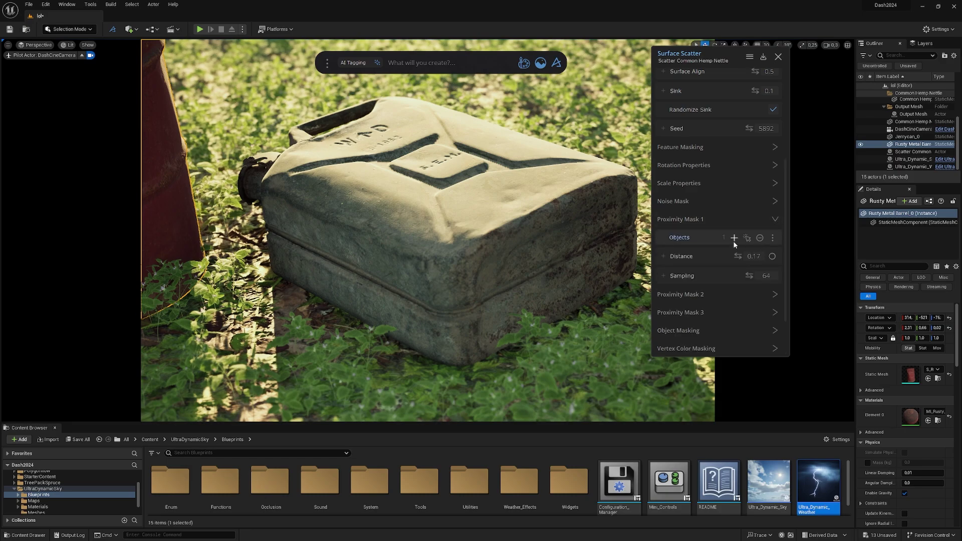
pyautogui.click(203, 264)
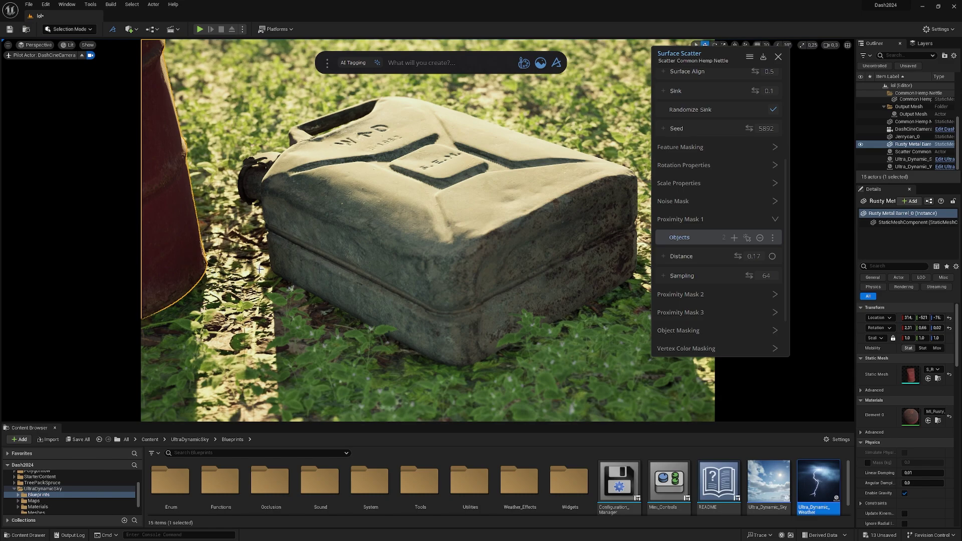
# Move the rusty barrel along the ground slightly farther away from the jerrycan
pyautogui.press('f')
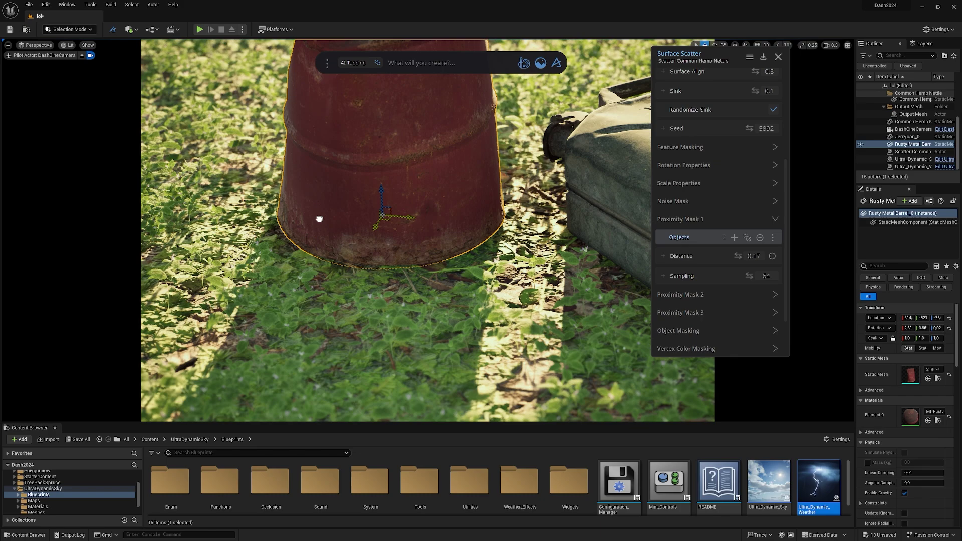
pyautogui.moveTo(319, 219); pyautogui.dragTo(317, 216)
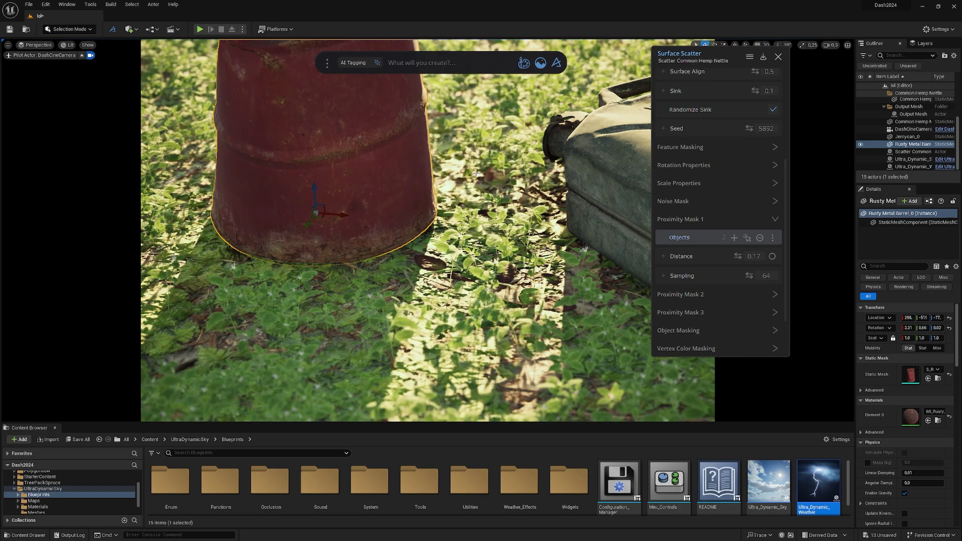
pyautogui.moveTo(321, 226); pyautogui.dragTo(400, 245, button='right')
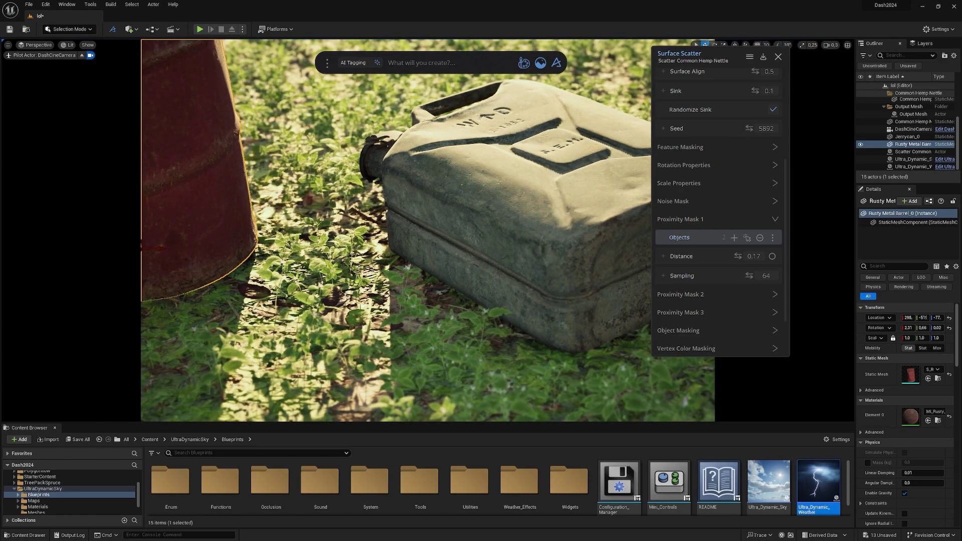
# Set the Ultra Dynamic Sky's Time Of Day to about 645 for warm, low sunlight on the jerrycan
pyautogui.click(915, 159)
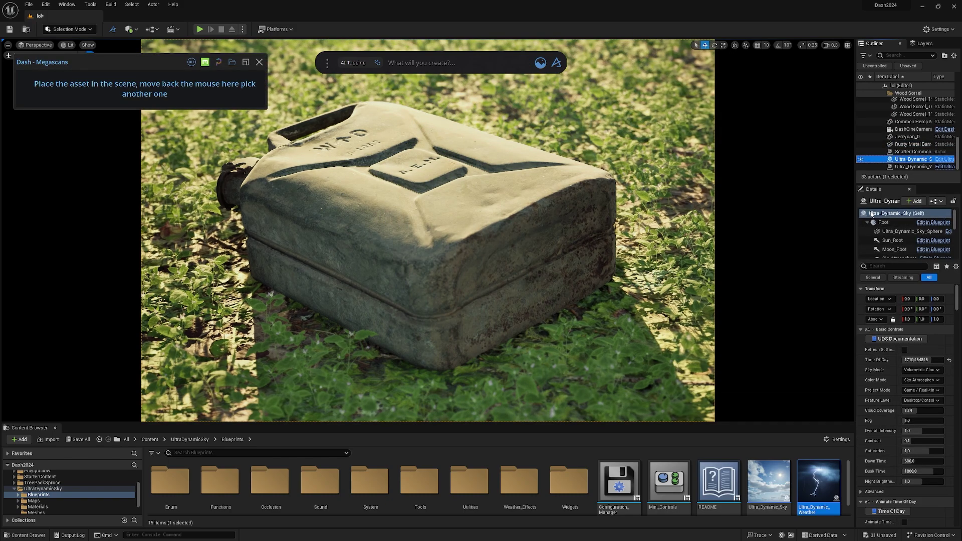
pyautogui.moveTo(922, 360); pyautogui.dragTo(858, 359)
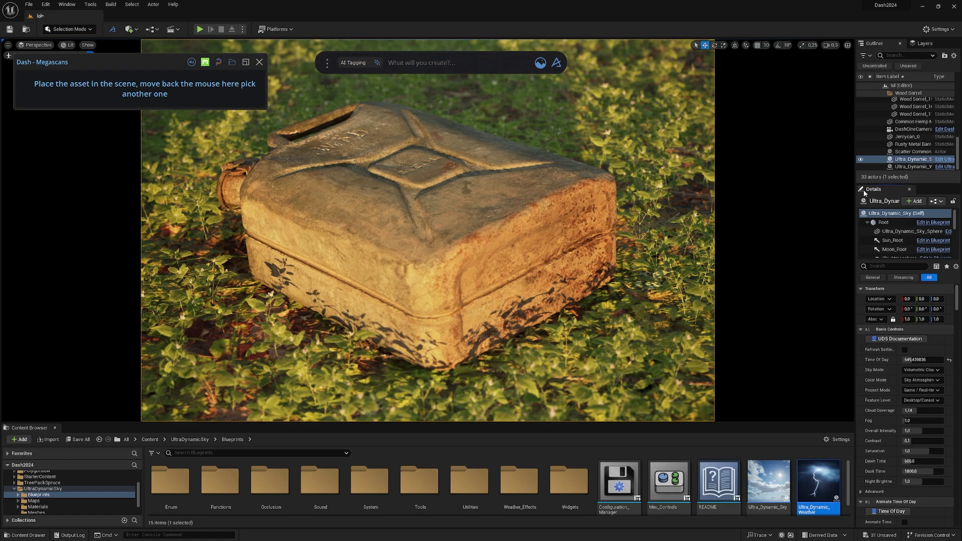
# Open Dash's Edit Camera settings for the DashCineCamera and set the post-processing Sharpen value to 1.0
pyautogui.click(913, 129)
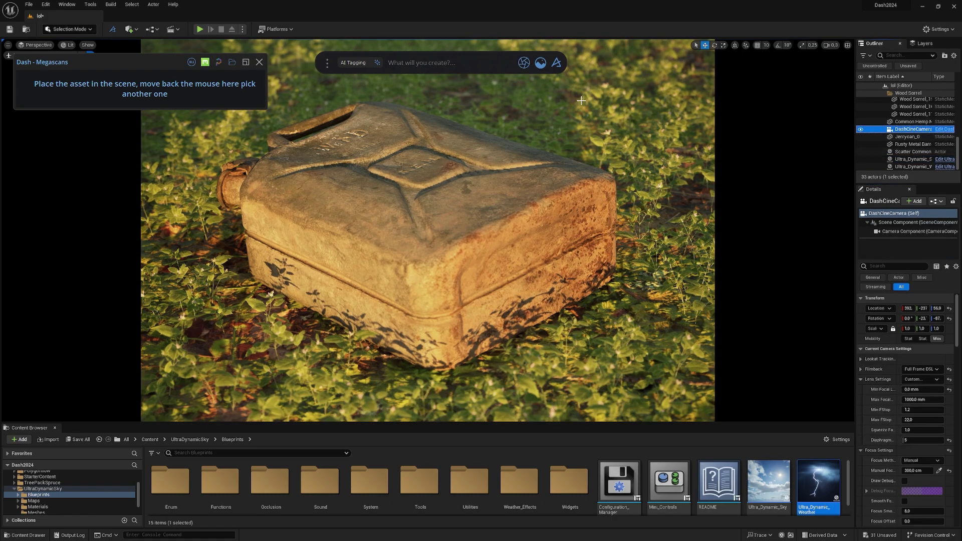
pyautogui.click(523, 63)
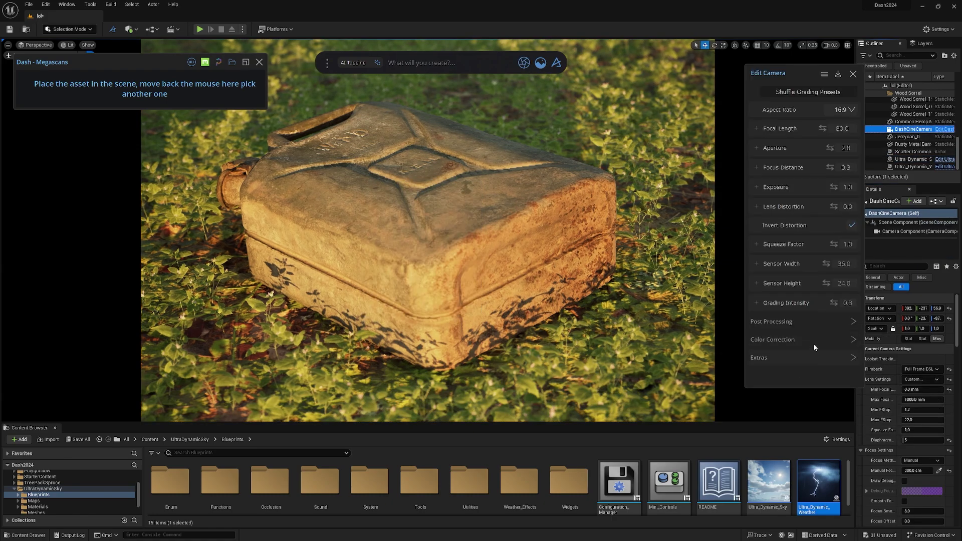
pyautogui.click(850, 324)
pyautogui.scroll(-3, 792, 321)
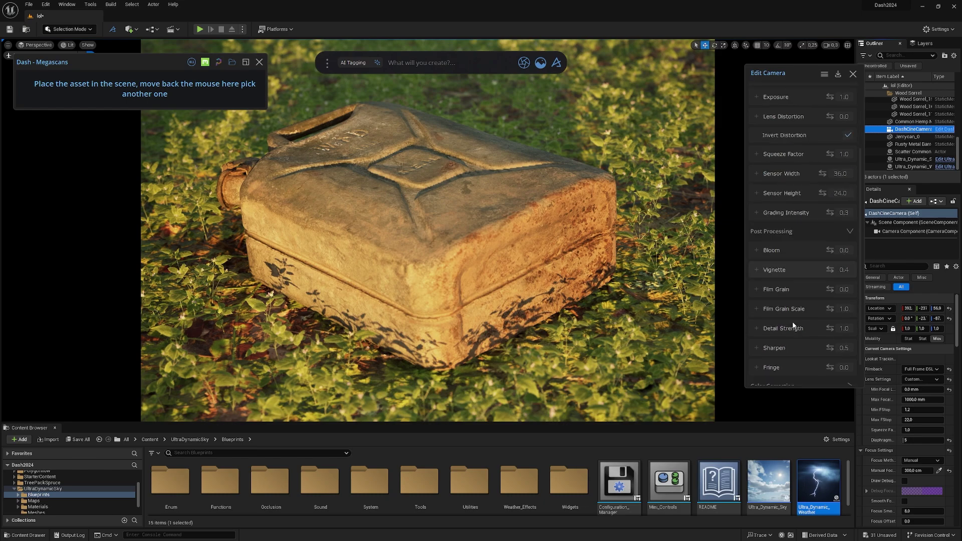
pyautogui.doubleClick(846, 350)
pyautogui.click(845, 351)
pyautogui.write('1.0')
# Set the camera's Film Grain to 0.3 and Fringe to 0.1, with color correction Contrast 0.03 and Temperature 7.0
pyautogui.click(845, 290)
pyautogui.moveTo(845, 290); pyautogui.dragTo(853, 292)
pyautogui.write('0.3')
pyautogui.scroll(-5, 816, 289)
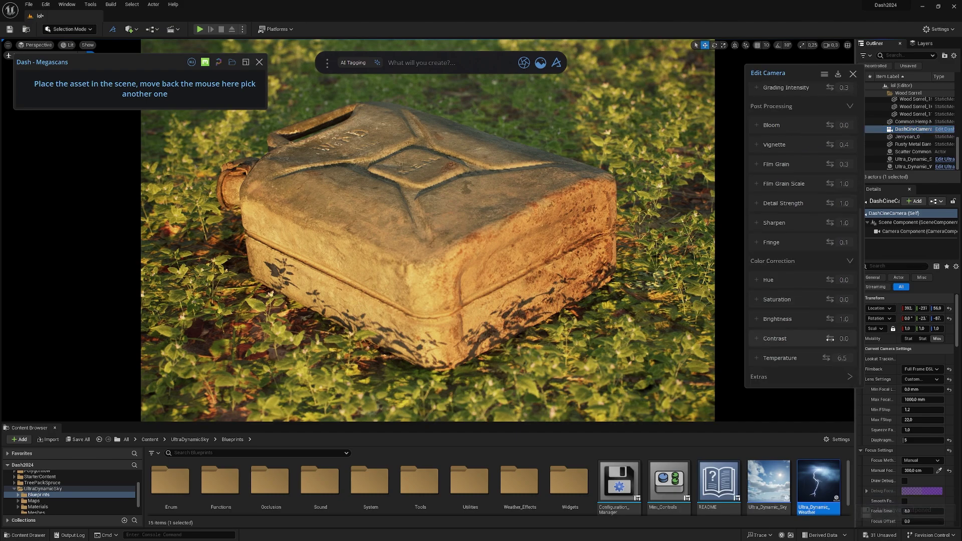
pyautogui.moveTo(841, 341); pyautogui.dragTo(843, 341)
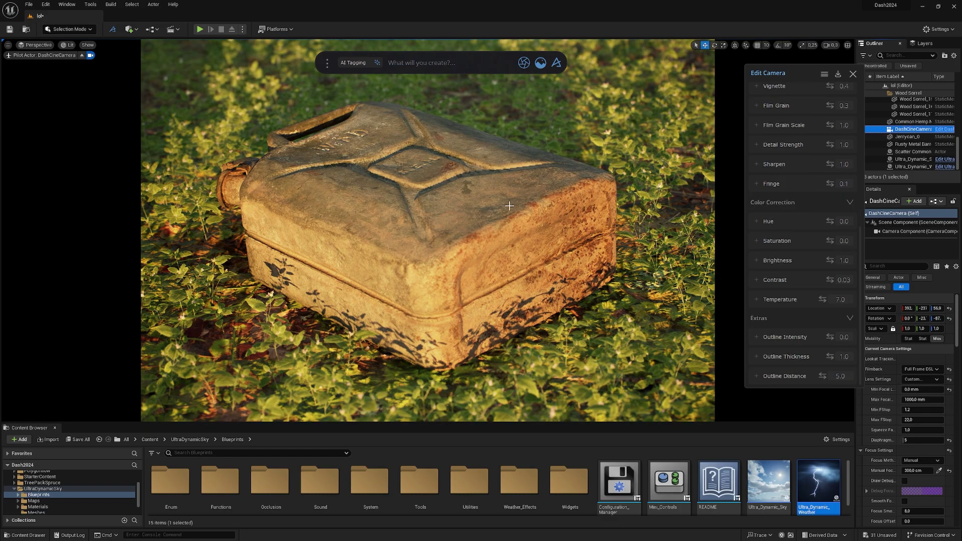
# Capture a high resolution screenshot of the camera view with a Screenshot Size Multiplier of 2
pyautogui.click(8, 46)
pyautogui.click(61, 200)
pyautogui.moveTo(522, 213); pyautogui.dragTo(652, 181)
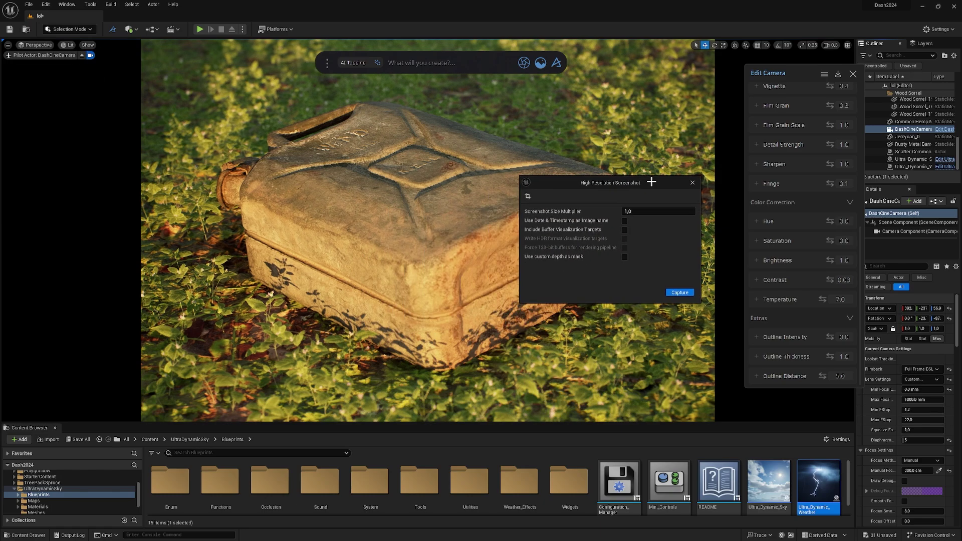
pyautogui.click(648, 214)
pyautogui.write('2')
pyautogui.press('Return')
pyautogui.moveTo(602, 189); pyautogui.dragTo(626, 114)
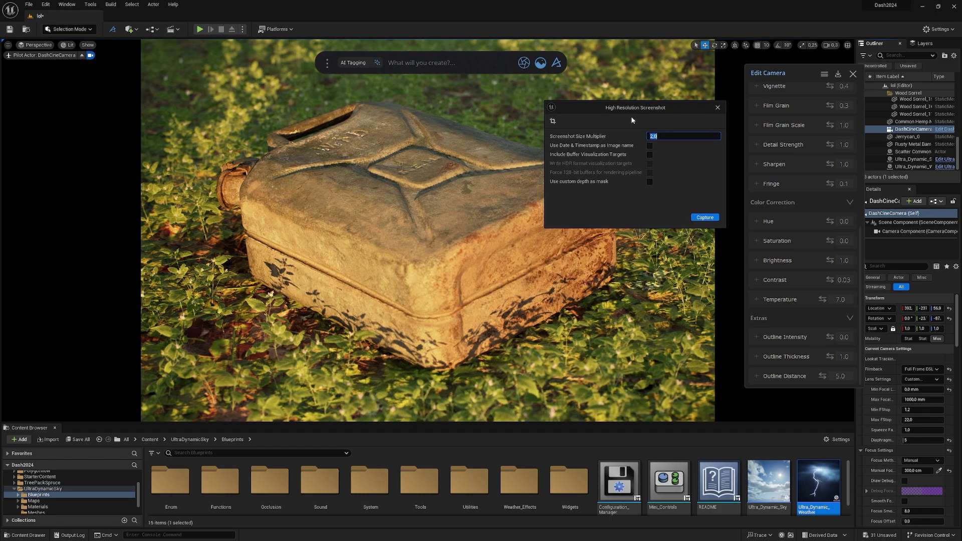
pyautogui.click(705, 217)
# Open the screenshots folder, view the saved clover and jerrycan images, and close the viewer and folder
pyautogui.click(881, 525)
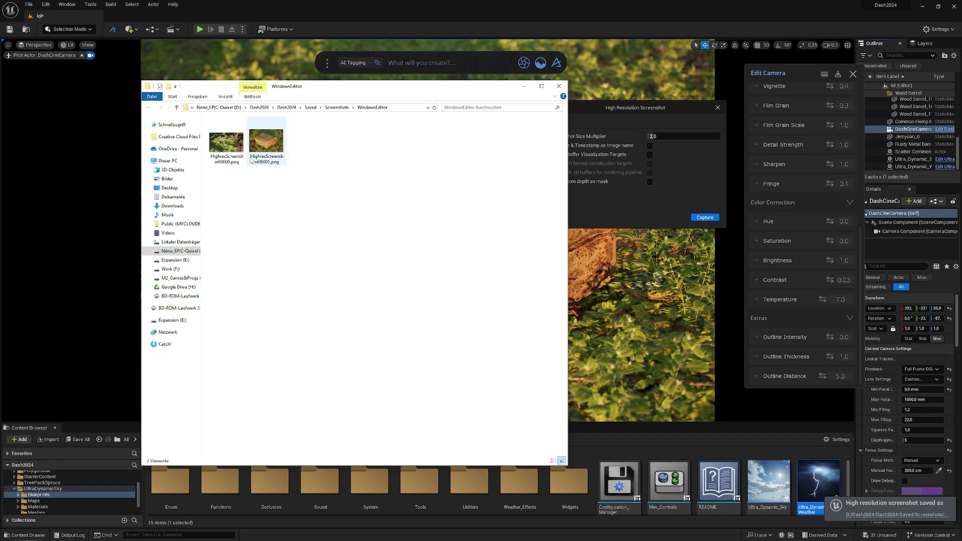
pyautogui.click(235, 158)
pyautogui.doubleClick(236, 159)
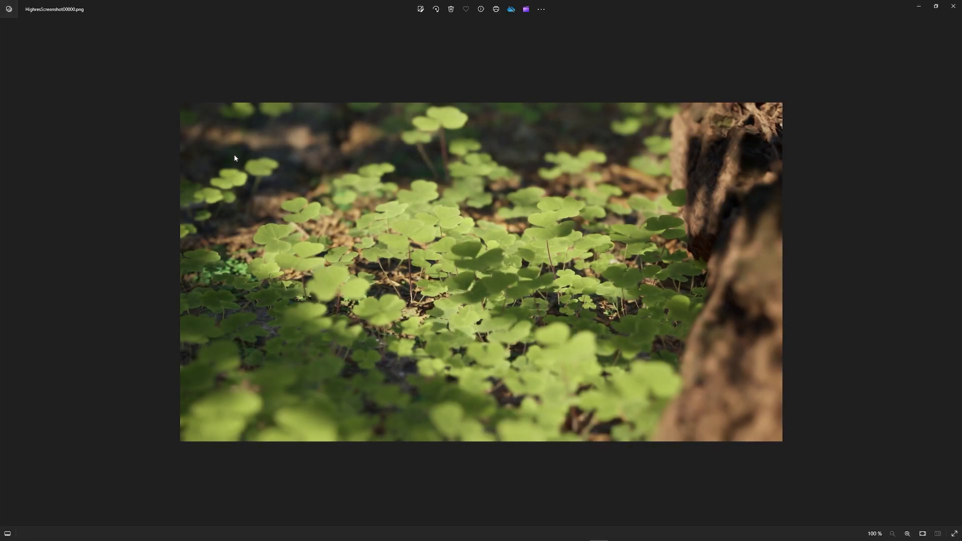
pyautogui.press('Right')
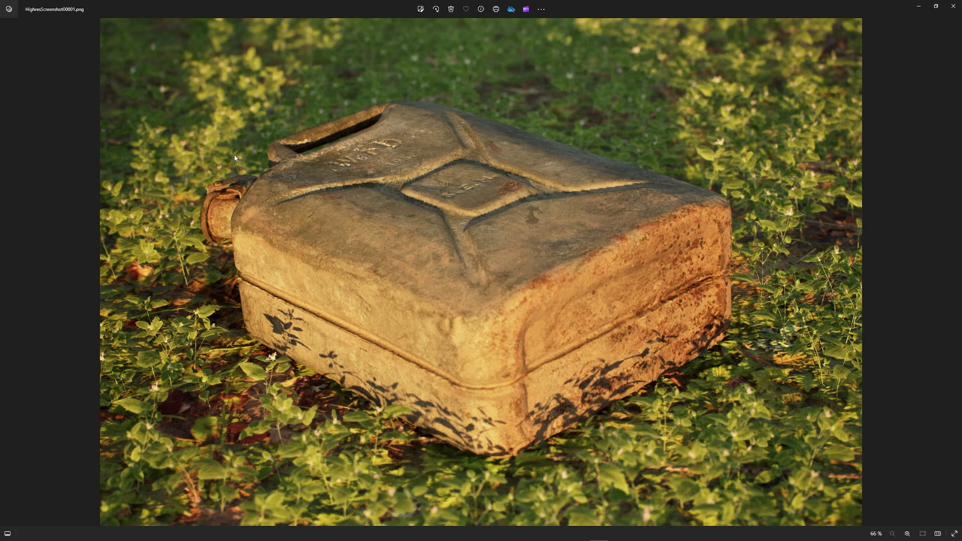
pyautogui.click(953, 6)
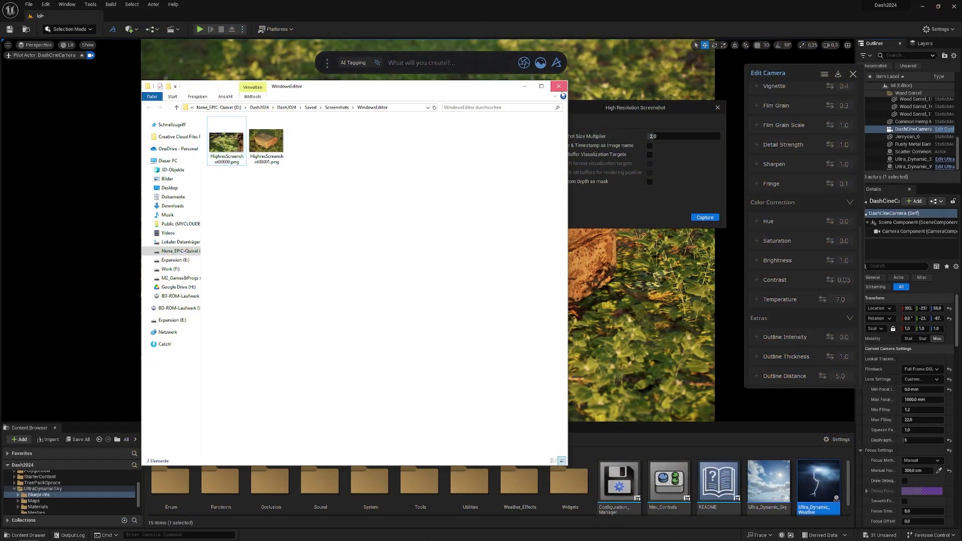
pyautogui.click(558, 86)
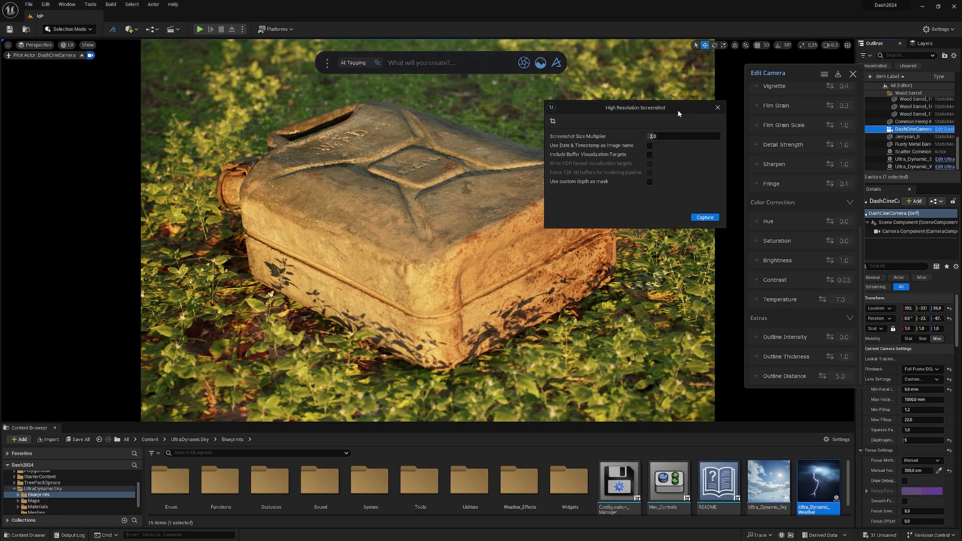
pyautogui.moveTo(678, 109); pyautogui.dragTo(694, 70)
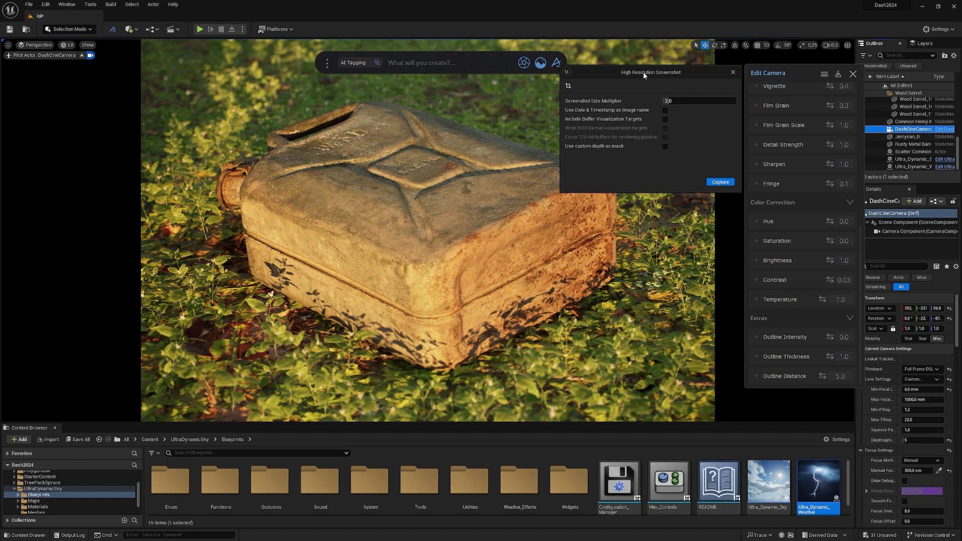
pyautogui.moveTo(643, 73); pyautogui.dragTo(642, 72)
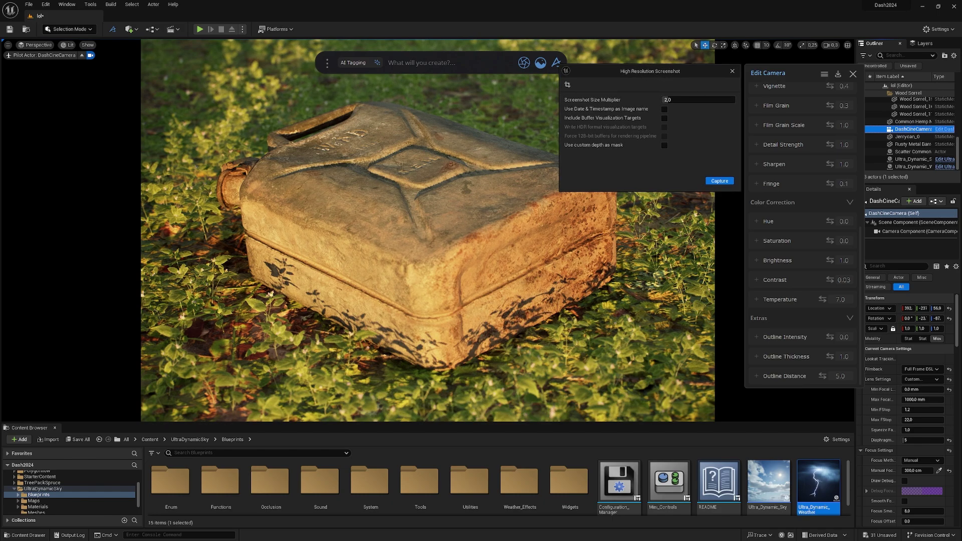